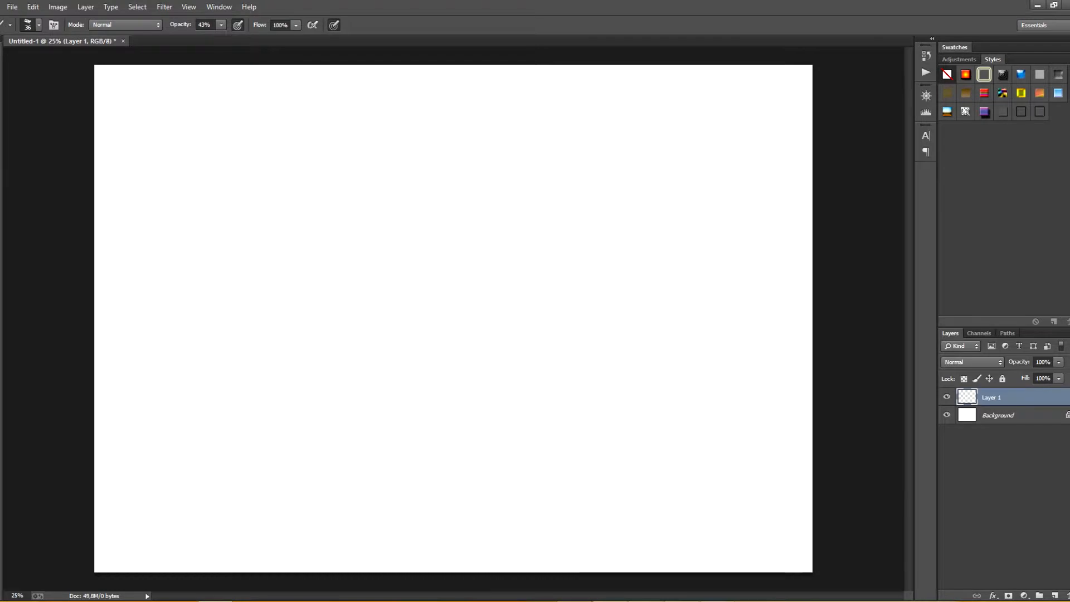
# Step: Write the numeral 1 on Layer 1 and sketch a head circle with a bean-shaped torso below it
pyautogui.moveTo(215, 174); pyautogui.dragTo(233, 178)
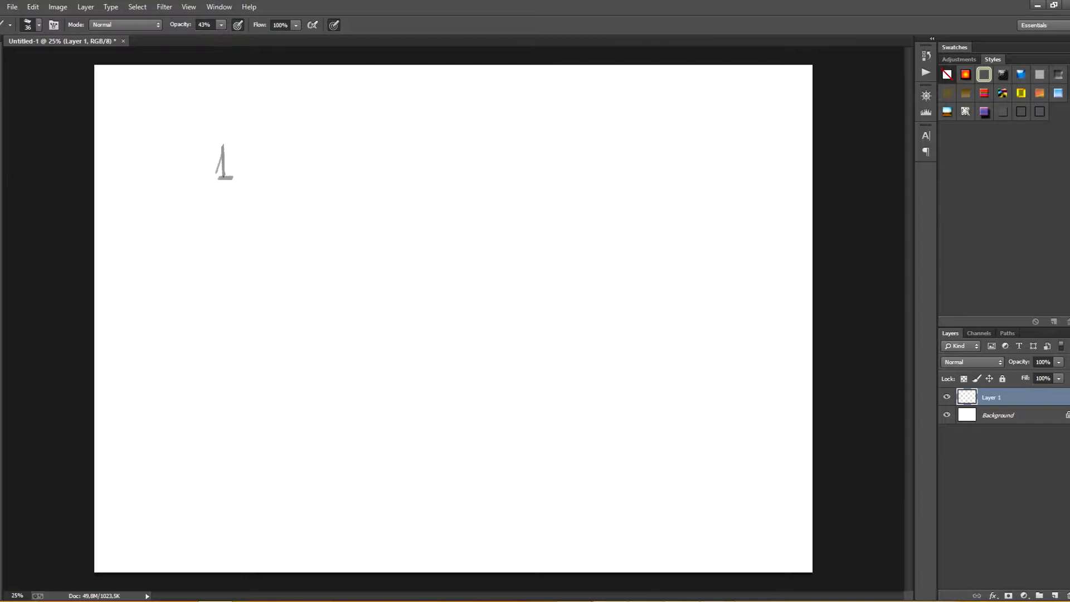
pyautogui.moveTo(218, 246)
pyautogui.mouseDown()
pyautogui.moveTo(244, 218)
pyautogui.moveTo(220, 288)
pyautogui.mouseUp()
pyautogui.moveTo(195, 347); pyautogui.dragTo(235, 354)
pyautogui.moveTo(249, 250); pyautogui.dragTo(244, 341)
pyautogui.moveTo(258, 287); pyautogui.dragTo(232, 353)
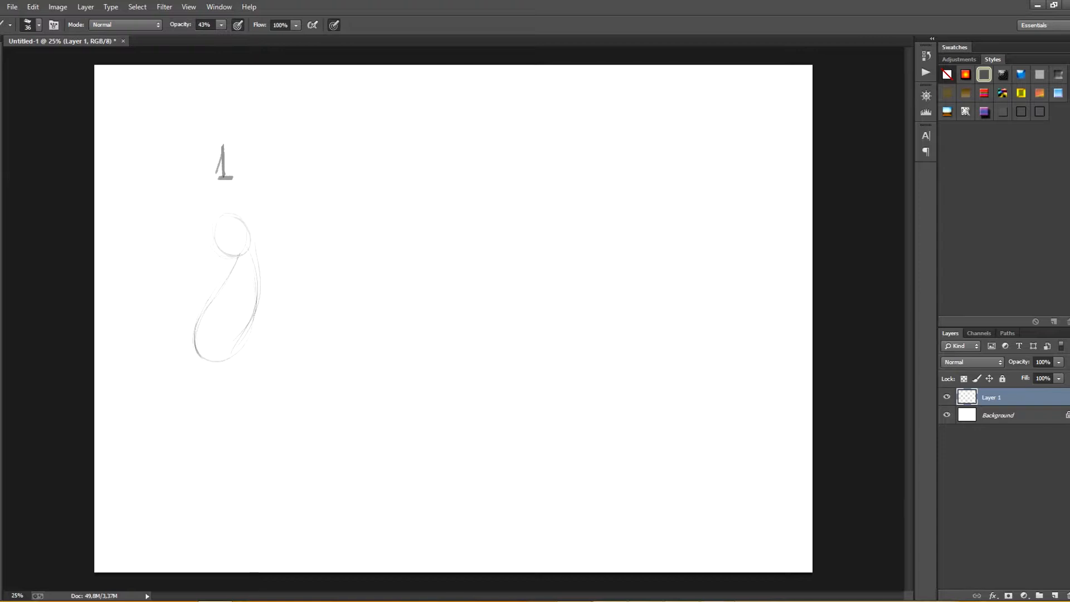
# Step: Add contour lines to the first figure's torso, reinforce the head, and sketch simple legs and a hanging arm
pyautogui.moveTo(241, 268); pyautogui.dragTo(209, 360)
pyautogui.moveTo(217, 302); pyautogui.dragTo(250, 307)
pyautogui.moveTo(244, 259); pyautogui.dragTo(238, 303)
pyautogui.moveTo(243, 258)
pyautogui.mouseDown()
pyautogui.moveTo(219, 252)
pyautogui.moveTo(254, 240)
pyautogui.mouseUp()
pyautogui.moveTo(195, 332)
pyautogui.mouseDown()
pyautogui.moveTo(189, 397)
pyautogui.moveTo(205, 415)
pyautogui.moveTo(183, 420)
pyautogui.mouseUp()
pyautogui.moveTo(240, 343); pyautogui.dragTo(243, 438)
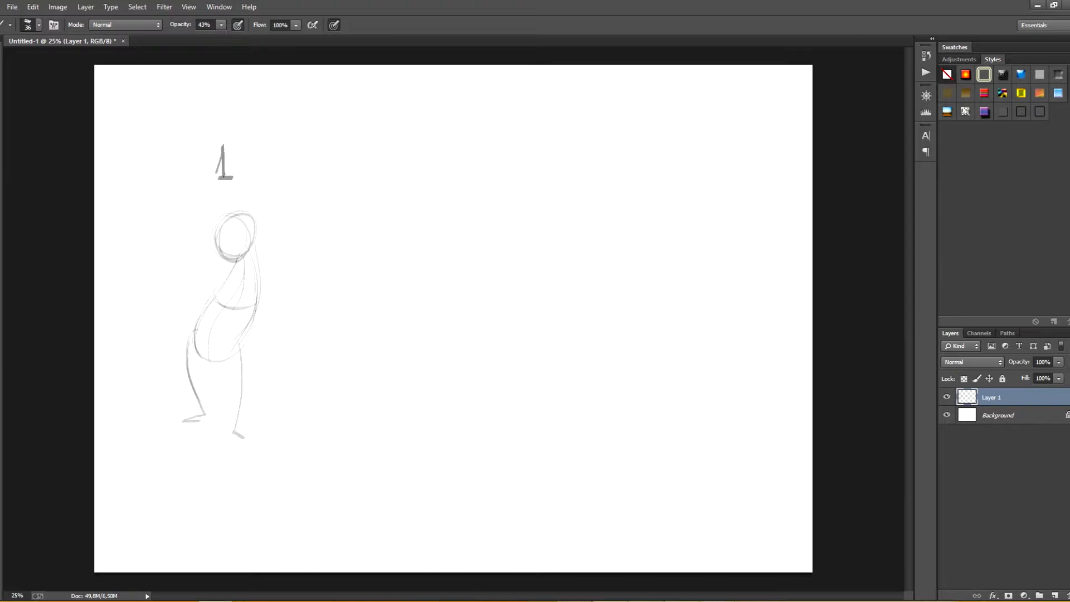
pyautogui.moveTo(259, 266)
pyautogui.mouseDown()
pyautogui.moveTo(265, 360)
pyautogui.moveTo(281, 370)
pyautogui.mouseUp()
pyautogui.moveTo(239, 255)
pyautogui.mouseDown()
pyautogui.moveTo(215, 362)
pyautogui.moveTo(266, 270)
pyautogui.moveTo(230, 269)
pyautogui.moveTo(262, 325)
pyautogui.mouseUp()
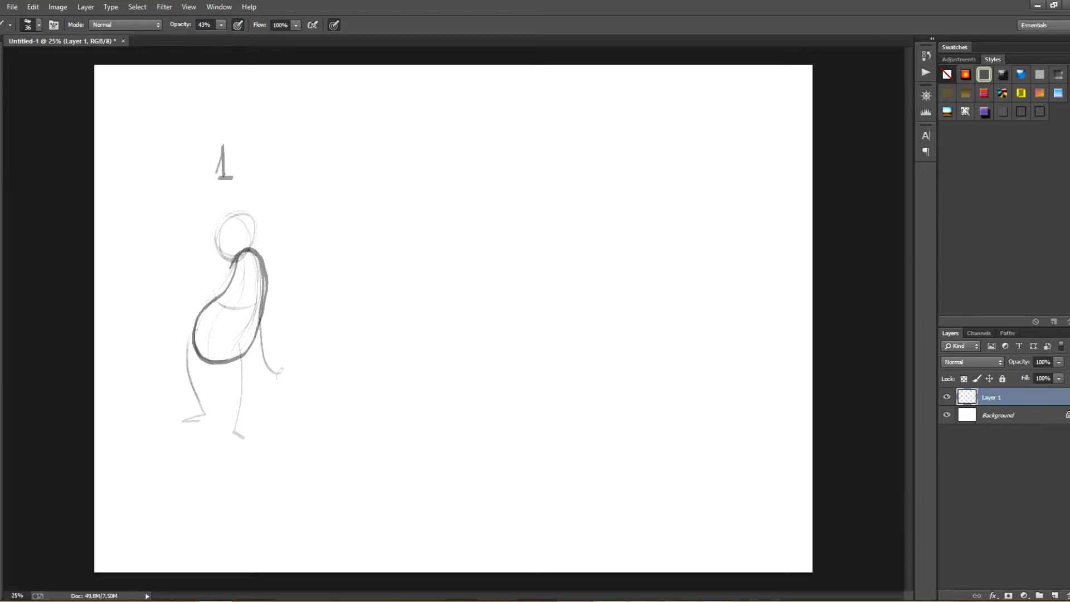
pyautogui.hotkey('ctrl', 'alt', 'z')
pyautogui.hotkey('ctrl', 'alt', 'z')
pyautogui.hotkey('ctrl', 'alt', 'z')
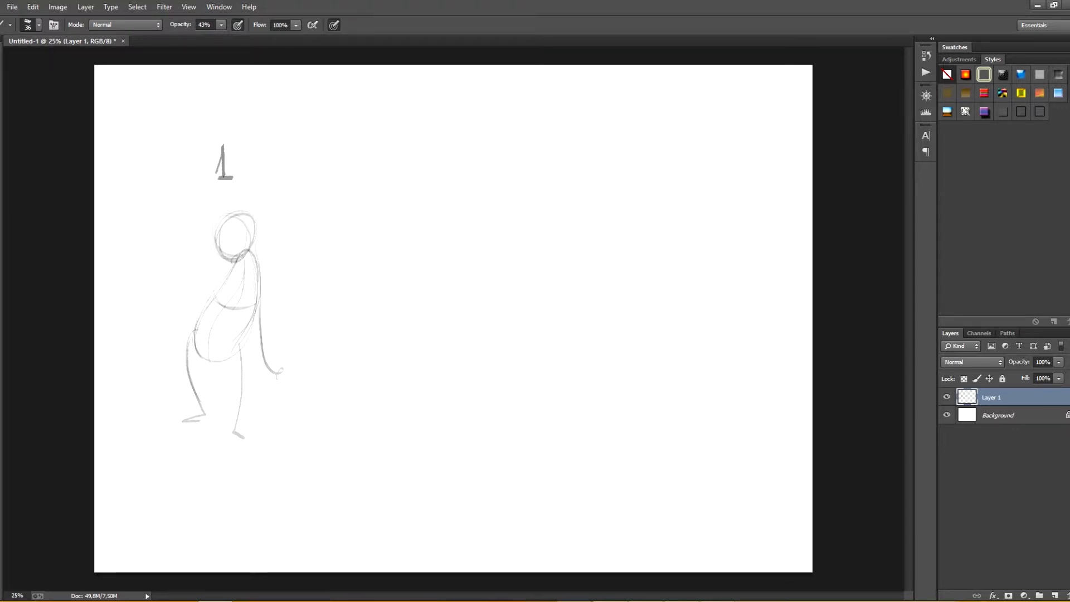
# Step: Sketch a second figure beside the first from a chest oval overlapping a tilted bean-shaped torso
pyautogui.moveTo(348, 218)
pyautogui.mouseDown()
pyautogui.moveTo(378, 276)
pyautogui.moveTo(357, 215)
pyautogui.mouseUp()
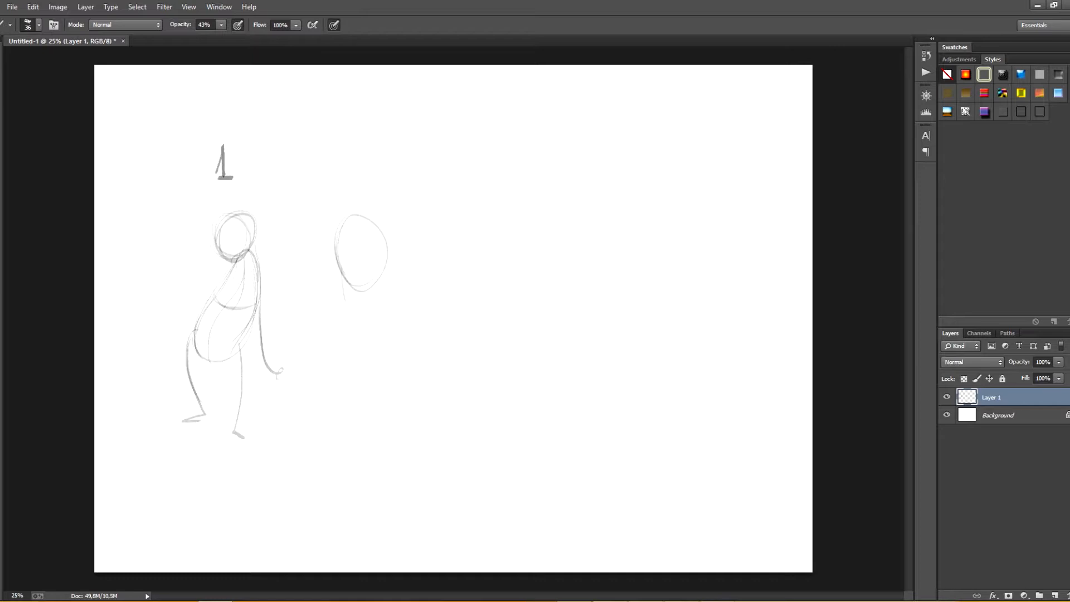
pyautogui.moveTo(341, 262); pyautogui.dragTo(365, 344)
pyautogui.moveTo(348, 306); pyautogui.dragTo(406, 343)
pyautogui.moveTo(389, 261)
pyautogui.mouseDown()
pyautogui.moveTo(417, 338)
pyautogui.moveTo(374, 346)
pyautogui.mouseUp()
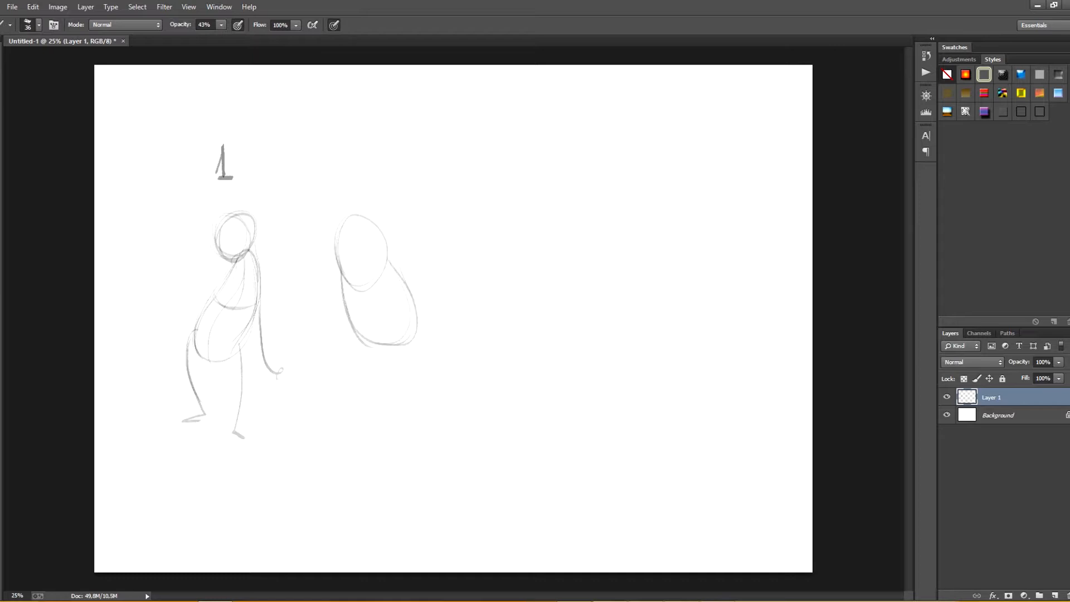
pyautogui.moveTo(374, 216)
pyautogui.mouseDown()
pyautogui.moveTo(386, 251)
pyautogui.moveTo(378, 281)
pyautogui.moveTo(385, 239)
pyautogui.moveTo(417, 336)
pyautogui.mouseUp()
pyautogui.moveTo(407, 292); pyautogui.dragTo(411, 329)
# Step: Draw the second figure's curved centre line, oval thighs, and lower legs with feet
pyautogui.moveTo(364, 210); pyautogui.dragTo(374, 284)
pyautogui.moveTo(371, 286); pyautogui.dragTo(398, 356)
pyautogui.moveTo(379, 285)
pyautogui.mouseDown()
pyautogui.moveTo(400, 346)
pyautogui.moveTo(382, 315)
pyautogui.moveTo(359, 308)
pyautogui.mouseUp()
pyautogui.moveTo(387, 376)
pyautogui.mouseDown()
pyautogui.moveTo(359, 431)
pyautogui.moveTo(370, 448)
pyautogui.mouseUp()
pyautogui.moveTo(412, 309); pyautogui.dragTo(415, 440)
pyautogui.moveTo(412, 379); pyautogui.dragTo(416, 444)
pyautogui.moveTo(416, 444); pyautogui.dragTo(403, 458)
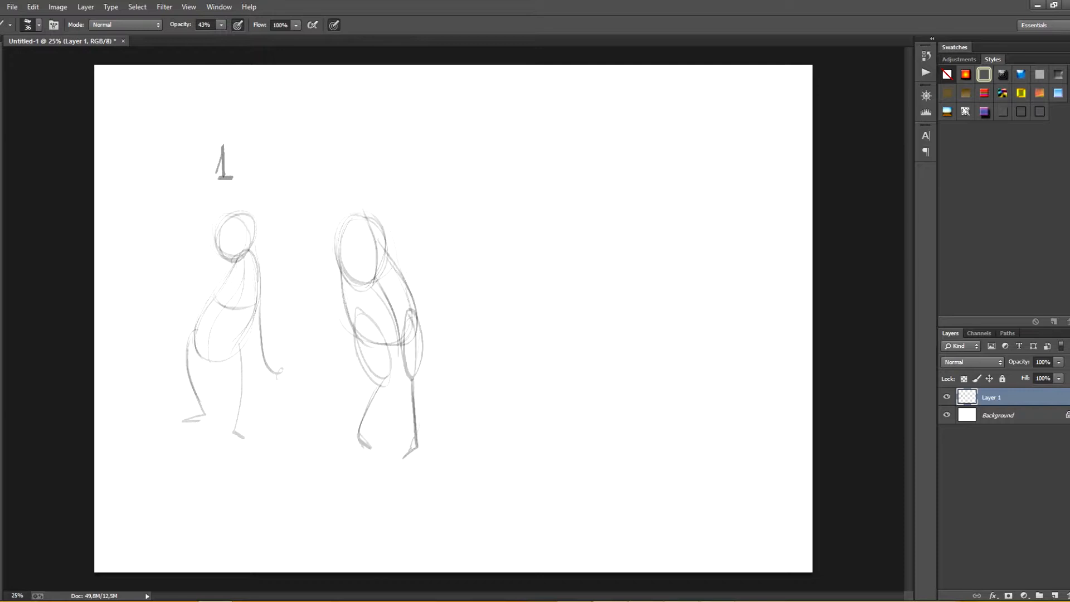
# Step: Add a head and neck to the second figure and darken its torso outline
pyautogui.moveTo(359, 222)
pyautogui.mouseDown()
pyautogui.moveTo(345, 192)
pyautogui.moveTo(376, 167)
pyautogui.moveTo(348, 211)
pyautogui.moveTo(341, 282)
pyautogui.mouseUp()
pyautogui.moveTo(370, 204); pyautogui.dragTo(358, 329)
pyautogui.moveTo(350, 220); pyautogui.dragTo(366, 342)
pyautogui.moveTo(349, 218)
pyautogui.mouseDown()
pyautogui.moveTo(342, 265)
pyautogui.moveTo(366, 345)
pyautogui.moveTo(395, 267)
pyautogui.moveTo(387, 255)
pyautogui.moveTo(422, 324)
pyautogui.mouseUp()
pyautogui.moveTo(389, 262)
pyautogui.mouseDown()
pyautogui.moveTo(415, 346)
pyautogui.moveTo(354, 324)
pyautogui.mouseUp()
pyautogui.moveTo(350, 314); pyautogui.dragTo(398, 343)
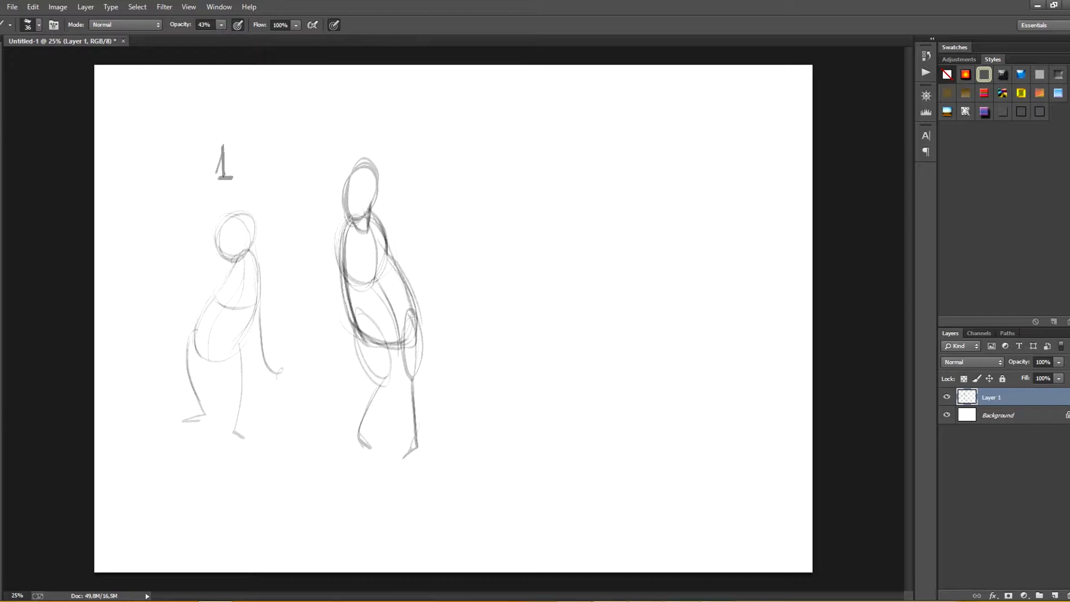
# Step: Sketch a third, larger figure with a big oval head and a backward-leaning bean torso
pyautogui.moveTo(532, 240)
pyautogui.mouseDown()
pyautogui.moveTo(484, 328)
pyautogui.moveTo(561, 319)
pyautogui.mouseUp()
pyautogui.moveTo(554, 204)
pyautogui.mouseDown()
pyautogui.moveTo(576, 267)
pyautogui.moveTo(571, 304)
pyautogui.mouseUp()
pyautogui.moveTo(563, 207)
pyautogui.mouseDown()
pyautogui.moveTo(510, 184)
pyautogui.moveTo(568, 142)
pyautogui.moveTo(557, 218)
pyautogui.moveTo(477, 325)
pyautogui.mouseUp()
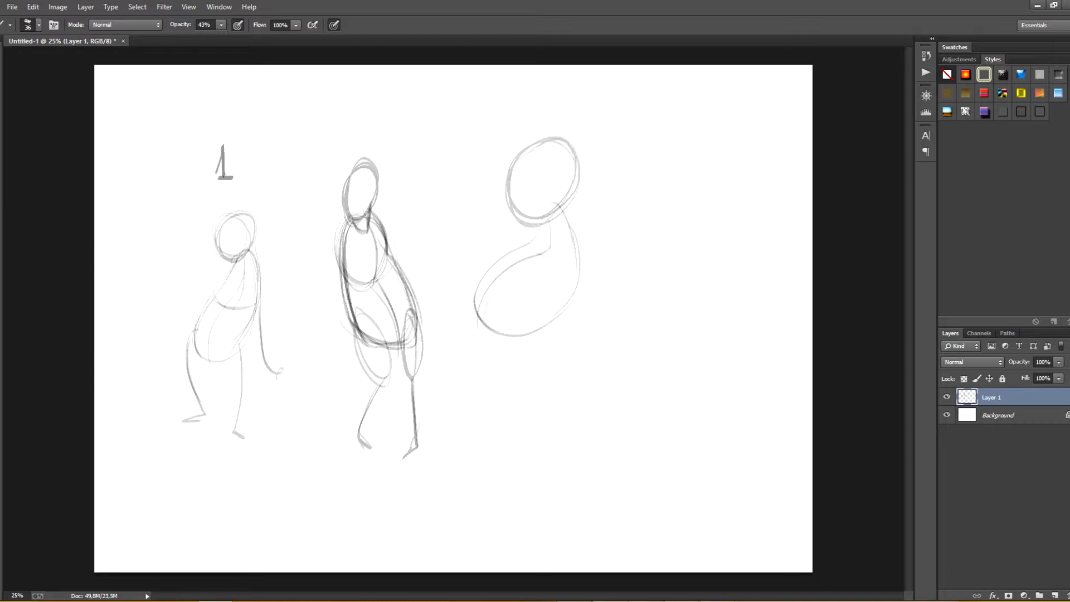
pyautogui.moveTo(570, 249)
pyautogui.mouseDown()
pyautogui.moveTo(530, 237)
pyautogui.moveTo(551, 252)
pyautogui.moveTo(477, 326)
pyautogui.mouseUp()
# Step: Give the third figure a protruding shape at the face, head contour lines and a sharply bent arm
pyautogui.moveTo(524, 171)
pyautogui.mouseDown()
pyautogui.moveTo(492, 192)
pyautogui.moveTo(511, 197)
pyautogui.mouseUp()
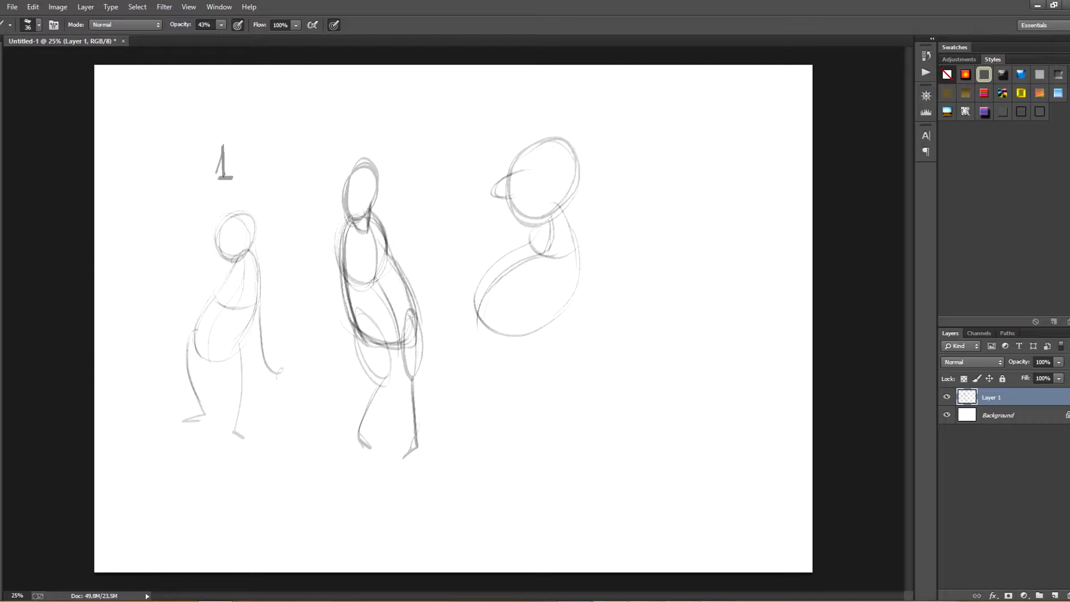
pyautogui.moveTo(512, 166); pyautogui.dragTo(577, 180)
pyautogui.moveTo(551, 146); pyautogui.dragTo(516, 223)
pyautogui.moveTo(521, 170)
pyautogui.mouseDown()
pyautogui.moveTo(492, 194)
pyautogui.moveTo(527, 201)
pyautogui.moveTo(623, 271)
pyautogui.moveTo(575, 273)
pyautogui.moveTo(590, 290)
pyautogui.mouseUp()
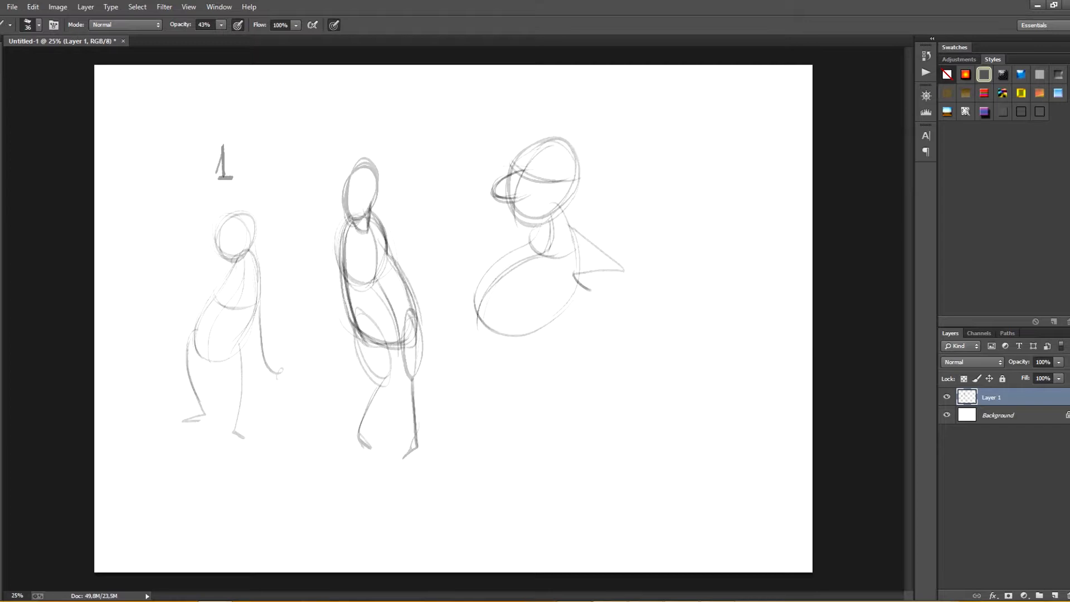
# Step: Draw the third figure's two bent legs and feet
pyautogui.moveTo(550, 297)
pyautogui.mouseDown()
pyautogui.moveTo(515, 371)
pyautogui.moveTo(524, 449)
pyautogui.mouseUp()
pyautogui.moveTo(515, 362); pyautogui.dragTo(543, 442)
pyautogui.moveTo(544, 440); pyautogui.dragTo(515, 452)
pyautogui.moveTo(479, 330)
pyautogui.mouseDown()
pyautogui.moveTo(471, 365)
pyautogui.moveTo(483, 419)
pyautogui.moveTo(464, 429)
pyautogui.moveTo(473, 381)
pyautogui.mouseUp()
pyautogui.moveTo(472, 370)
pyautogui.mouseDown()
pyautogui.moveTo(480, 322)
pyautogui.moveTo(484, 412)
pyautogui.mouseUp()
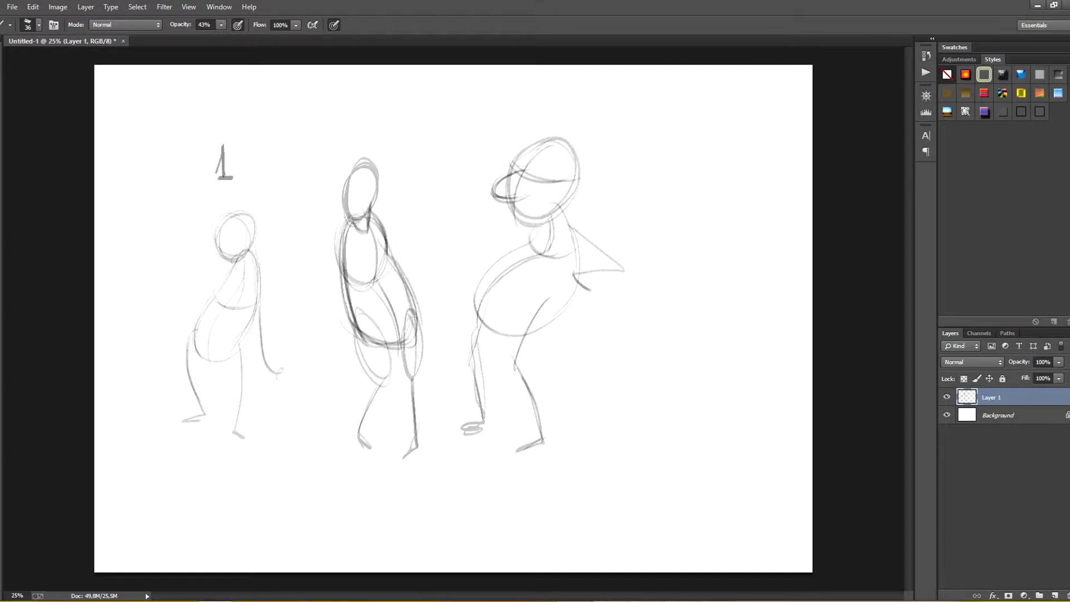
# Step: Sketch a separate bean torso with a curved centre line and cross contour, enclosed in a large rough oval
pyautogui.moveTo(657, 319); pyautogui.dragTo(686, 459)
pyautogui.moveTo(642, 357); pyautogui.dragTo(695, 460)
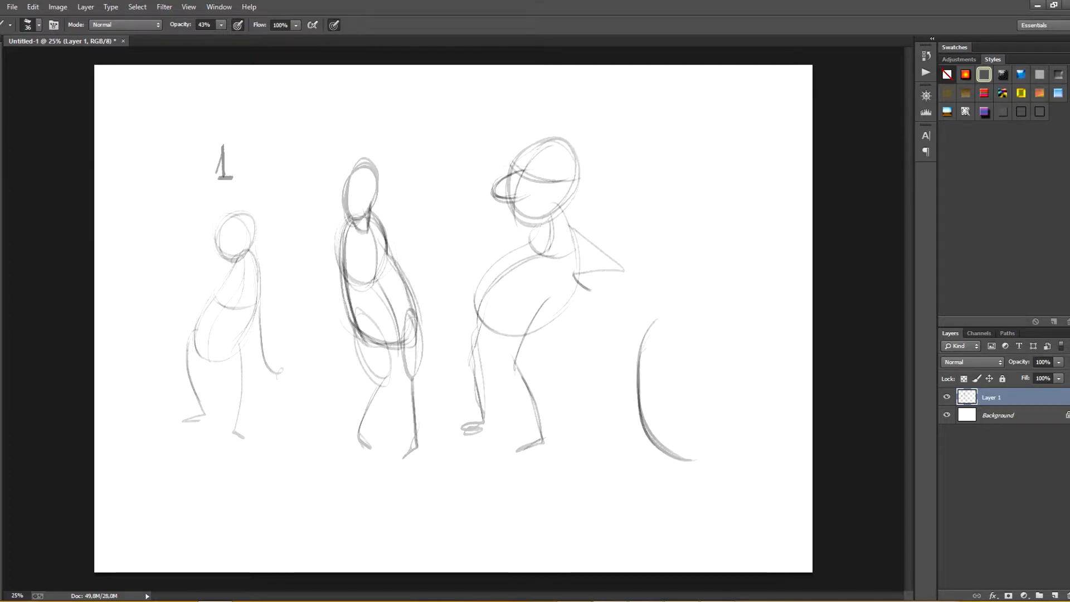
pyautogui.moveTo(677, 315)
pyautogui.mouseDown()
pyautogui.moveTo(650, 325)
pyautogui.moveTo(730, 399)
pyautogui.moveTo(680, 458)
pyautogui.mouseUp()
pyautogui.moveTo(698, 358); pyautogui.dragTo(712, 376)
pyautogui.moveTo(723, 436); pyautogui.dragTo(680, 455)
pyautogui.moveTo(671, 322); pyautogui.dragTo(703, 450)
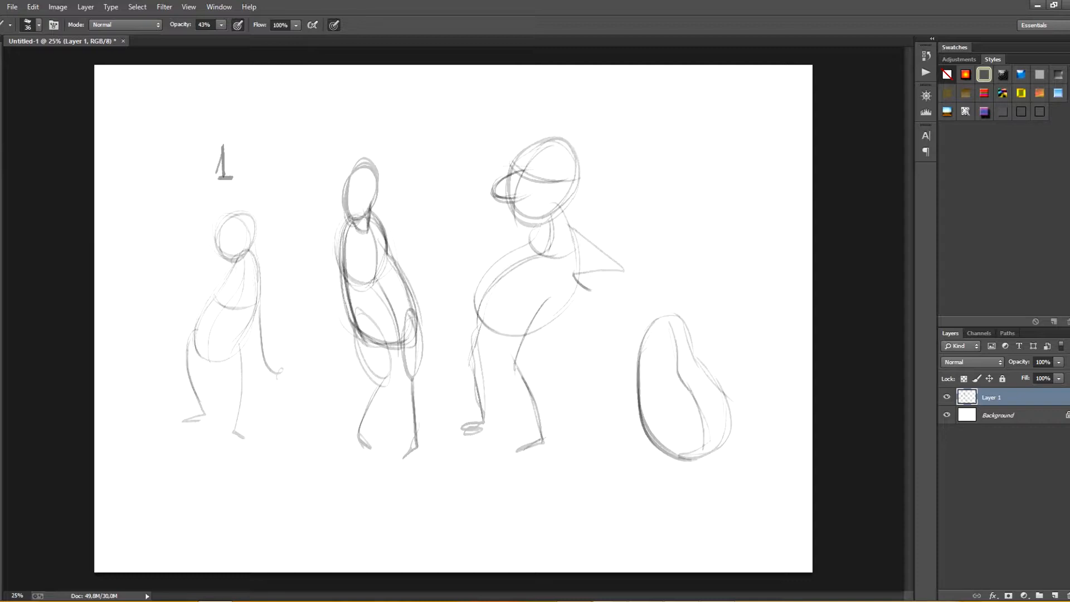
pyautogui.moveTo(670, 321); pyautogui.dragTo(700, 454)
pyautogui.moveTo(649, 298); pyautogui.dragTo(659, 453)
pyautogui.moveTo(763, 398); pyautogui.dragTo(685, 473)
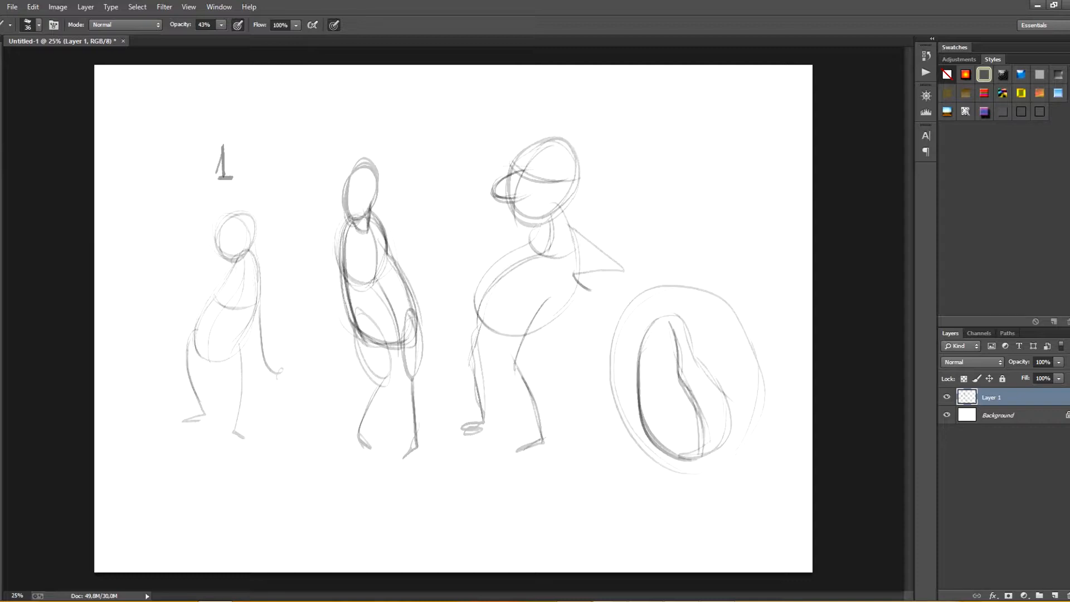
pyautogui.moveTo(646, 340)
pyautogui.mouseDown()
pyautogui.moveTo(660, 321)
pyautogui.moveTo(697, 350)
pyautogui.mouseUp()
# Step: Sketch a small figure above the enclosed bean with a narrow bean body, straight legs and a head
pyautogui.moveTo(711, 133)
pyautogui.mouseDown()
pyautogui.moveTo(706, 170)
pyautogui.moveTo(719, 190)
pyautogui.mouseUp()
pyautogui.moveTo(713, 135)
pyautogui.mouseDown()
pyautogui.moveTo(723, 193)
pyautogui.moveTo(694, 251)
pyautogui.mouseUp()
pyautogui.moveTo(724, 187); pyautogui.dragTo(725, 260)
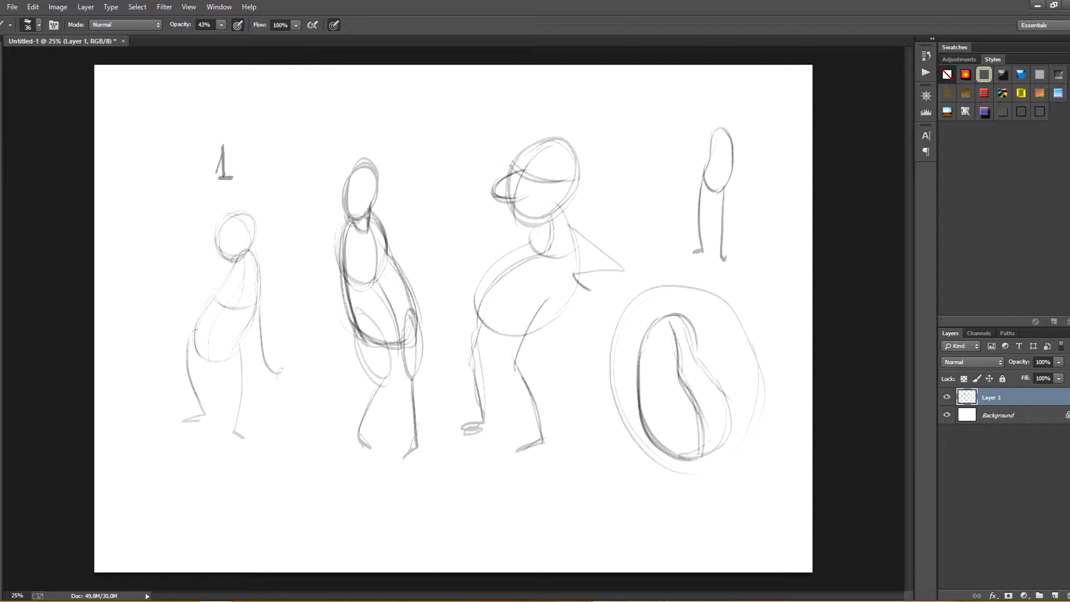
pyautogui.moveTo(714, 94)
pyautogui.mouseDown()
pyautogui.moveTo(723, 117)
pyautogui.moveTo(718, 94)
pyautogui.mouseUp()
# Step: Hide Layer 1 and hand-letter the headings BOY and GIRL side by side on a new layer
pyautogui.click(947, 397)
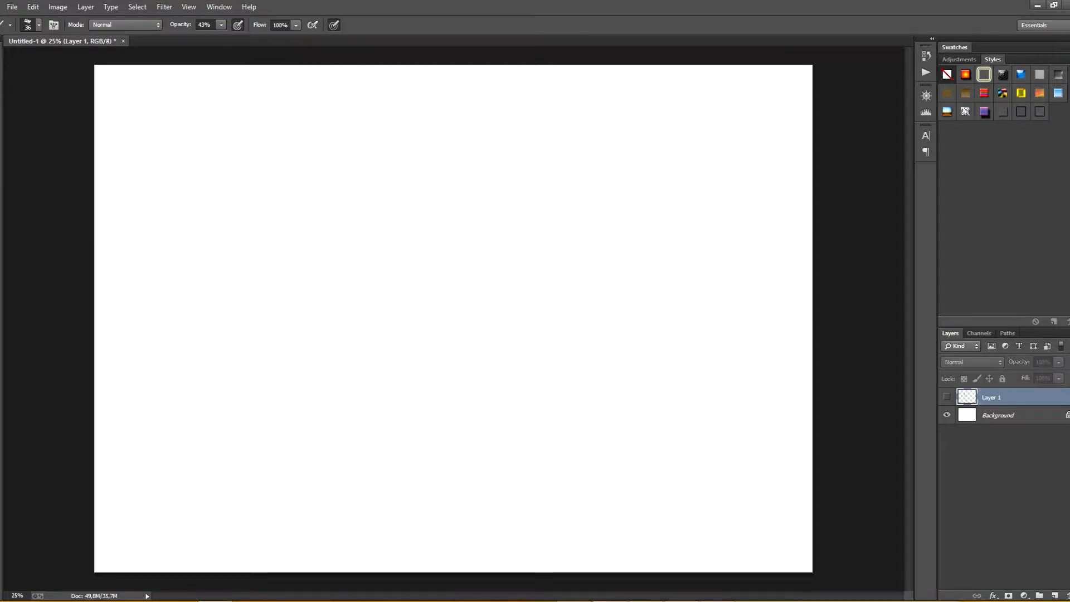
pyautogui.click(1054, 596)
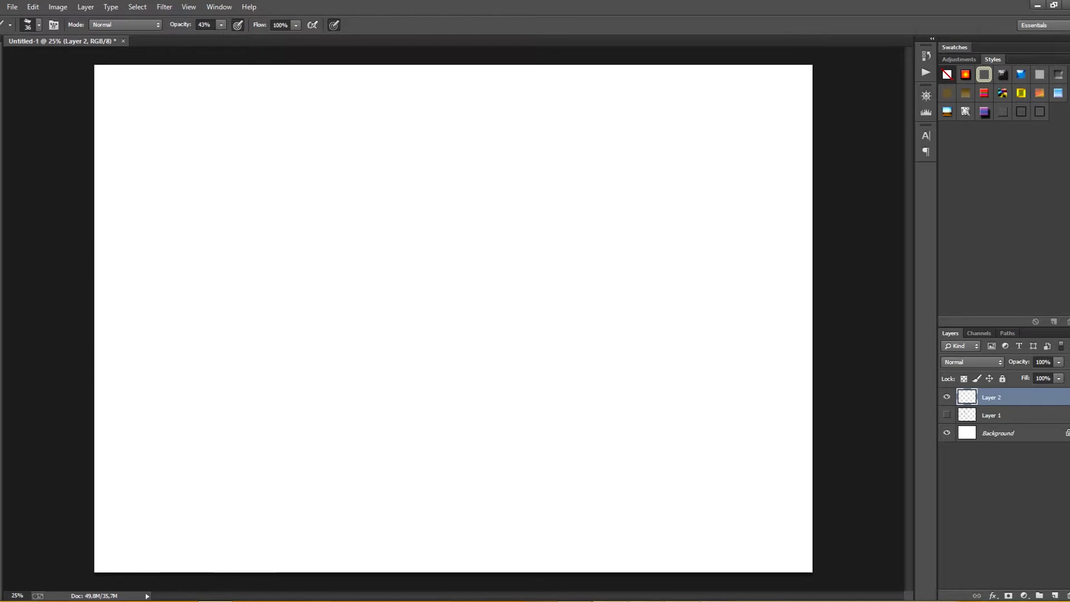
pyautogui.moveTo(328, 128); pyautogui.dragTo(328, 149)
pyautogui.moveTo(328, 128)
pyautogui.mouseDown()
pyautogui.moveTo(330, 153)
pyautogui.moveTo(351, 134)
pyautogui.moveTo(364, 142)
pyautogui.mouseUp()
pyautogui.moveTo(371, 128); pyautogui.dragTo(365, 151)
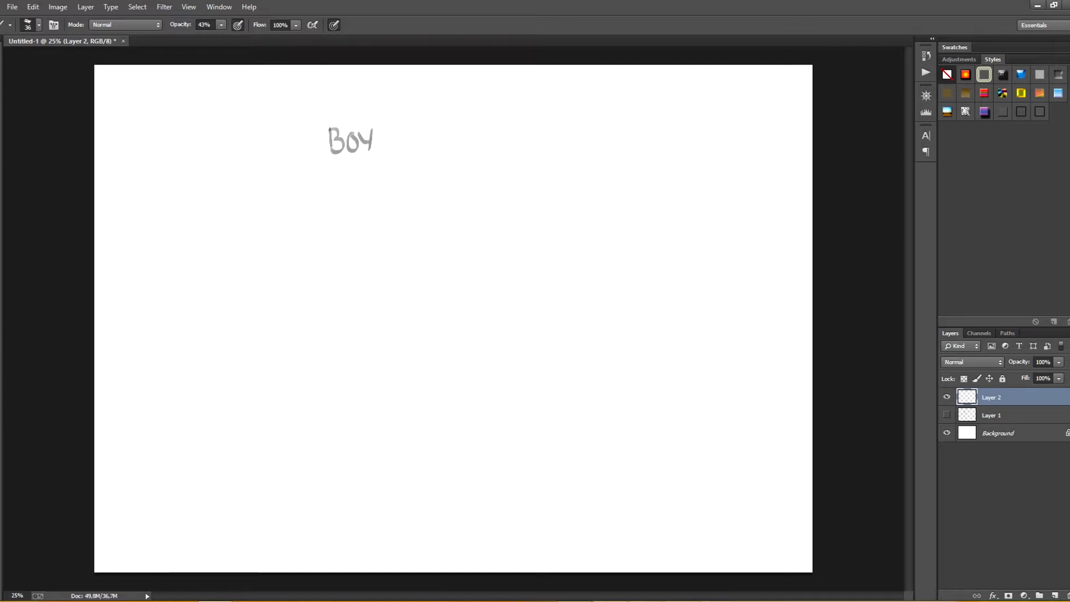
pyautogui.moveTo(486, 127)
pyautogui.mouseDown()
pyautogui.moveTo(482, 143)
pyautogui.moveTo(501, 151)
pyautogui.mouseUp()
pyautogui.moveTo(501, 132)
pyautogui.mouseDown()
pyautogui.moveTo(509, 151)
pyautogui.moveTo(524, 152)
pyautogui.mouseUp()
# Step: Sketch the boy under his heading with a bean torso, oval head, straight legs and one hand on the hip
pyautogui.moveTo(335, 315); pyautogui.dragTo(348, 379)
pyautogui.moveTo(350, 236)
pyautogui.mouseDown()
pyautogui.moveTo(373, 259)
pyautogui.moveTo(379, 346)
pyautogui.moveTo(324, 319)
pyautogui.moveTo(329, 374)
pyautogui.moveTo(365, 369)
pyautogui.moveTo(381, 261)
pyautogui.mouseUp()
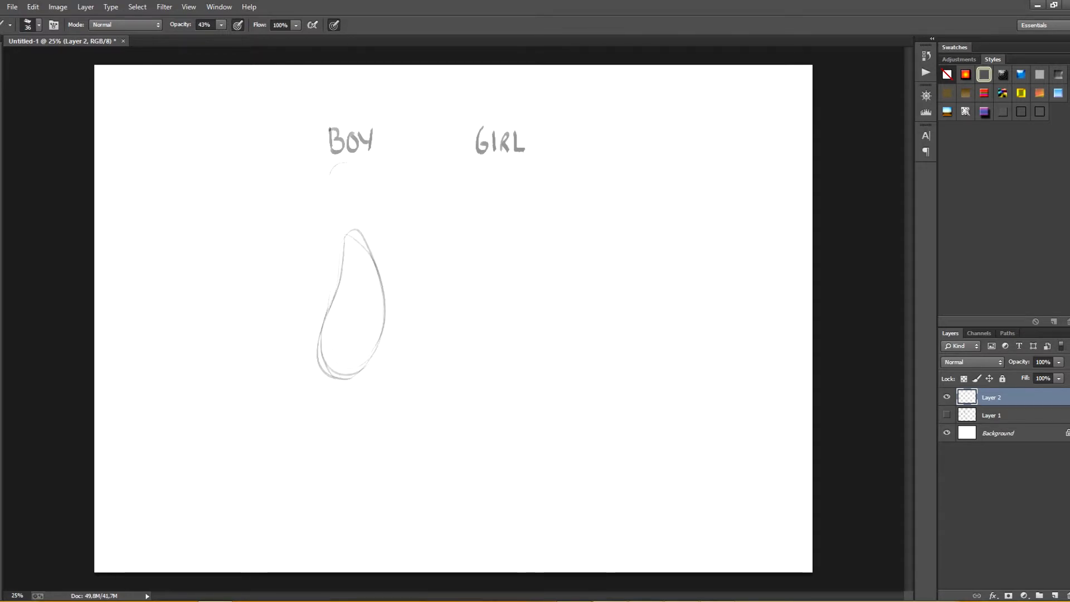
pyautogui.moveTo(345, 164)
pyautogui.mouseDown()
pyautogui.moveTo(331, 184)
pyautogui.moveTo(334, 222)
pyautogui.mouseUp()
pyautogui.moveTo(319, 379)
pyautogui.mouseDown()
pyautogui.moveTo(330, 520)
pyautogui.moveTo(339, 517)
pyautogui.mouseUp()
pyautogui.moveTo(362, 373); pyautogui.dragTo(370, 536)
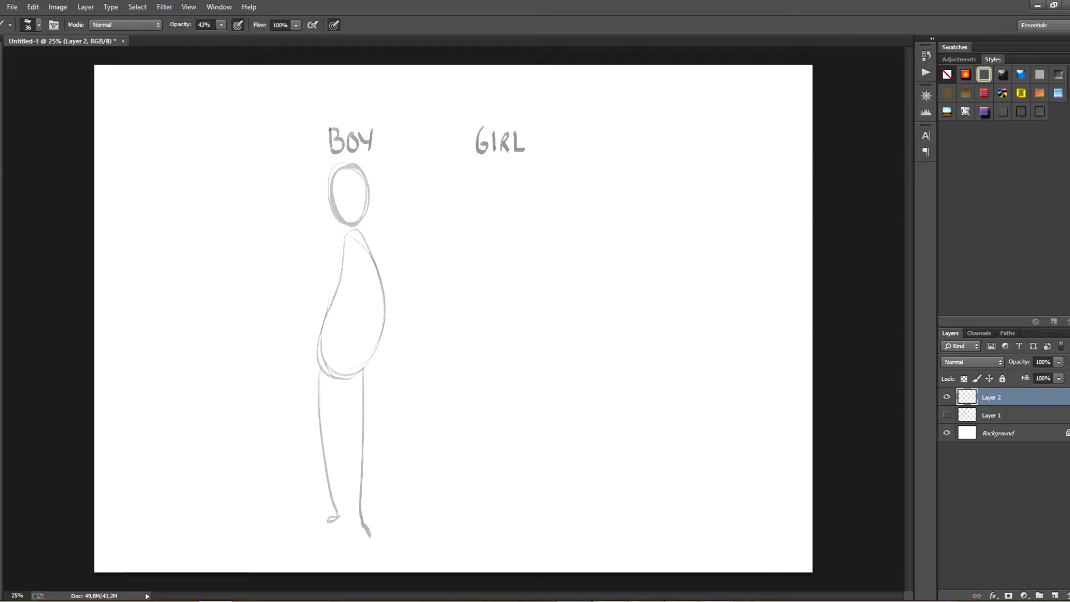
pyautogui.moveTo(361, 234)
pyautogui.mouseDown()
pyautogui.moveTo(418, 321)
pyautogui.moveTo(380, 357)
pyautogui.moveTo(356, 350)
pyautogui.mouseUp()
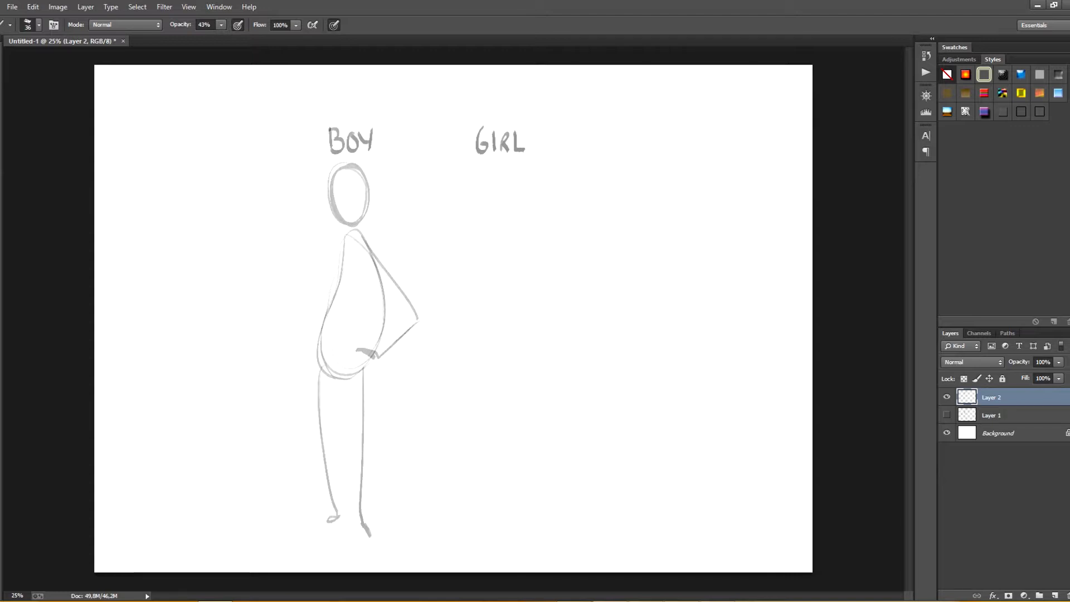
# Step: Add the boy's hanging arm, a slanted shoulder line and a hip line across the pelvis
pyautogui.moveTo(329, 299); pyautogui.dragTo(308, 410)
pyautogui.moveTo(366, 226); pyautogui.dragTo(334, 242)
pyautogui.moveTo(335, 243); pyautogui.dragTo(369, 226)
pyautogui.moveTo(359, 230); pyautogui.dragTo(366, 240)
pyautogui.moveTo(351, 363); pyautogui.dragTo(320, 356)
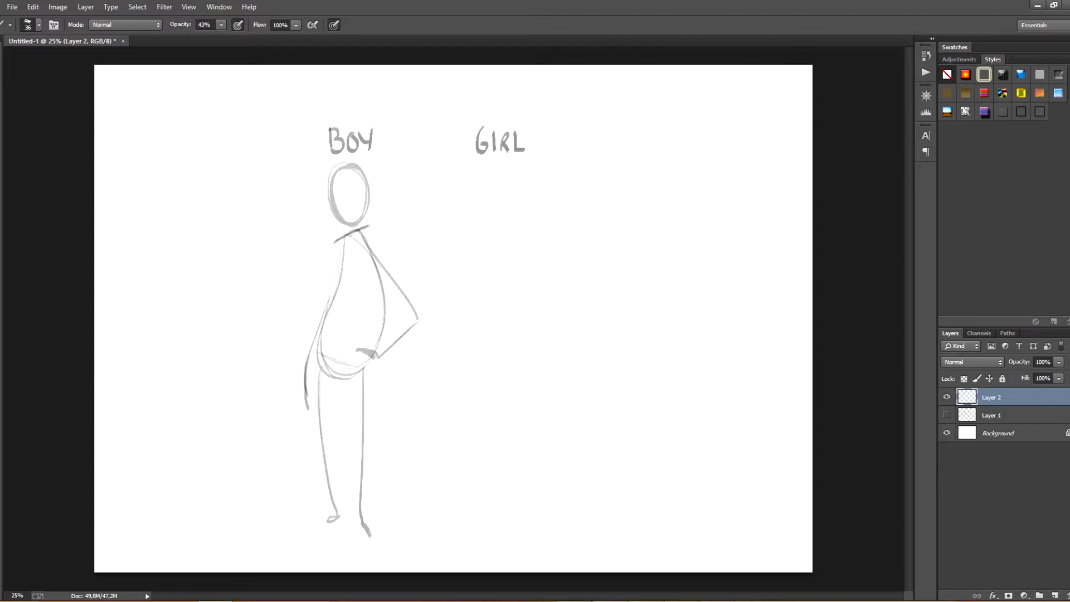
# Step: Draw a ribcage contour and curved centre lines through the boy's torso
pyautogui.moveTo(338, 285); pyautogui.dragTo(379, 294)
pyautogui.moveTo(350, 234); pyautogui.dragTo(361, 298)
pyautogui.moveTo(341, 338); pyautogui.dragTo(334, 372)
pyautogui.moveTo(348, 298); pyautogui.dragTo(334, 372)
pyautogui.moveTo(359, 245); pyautogui.dragTo(337, 350)
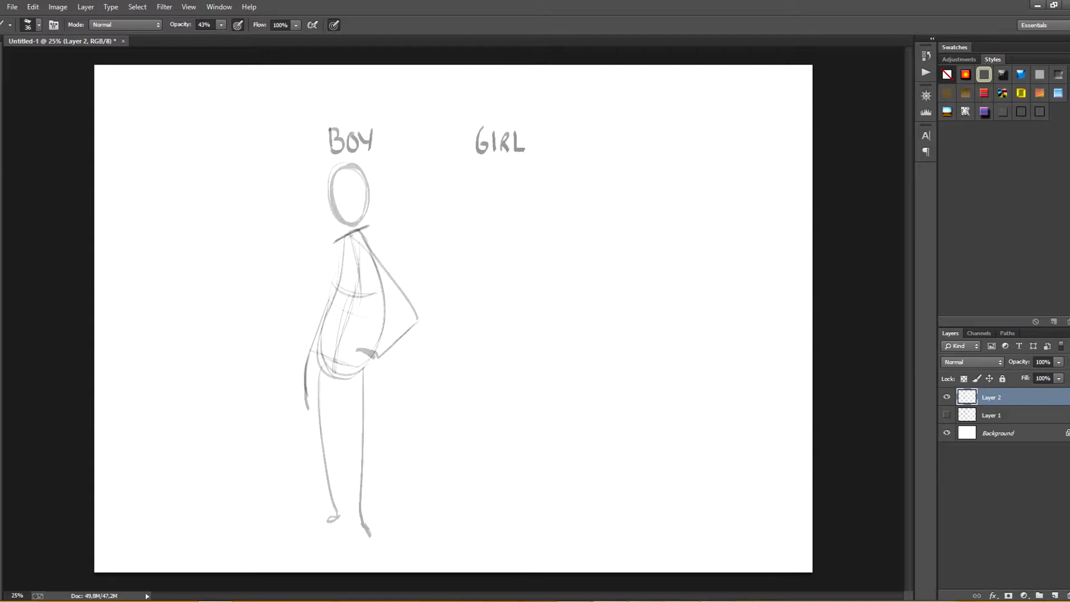
# Step: Sketch the girl under her heading with a slim bean torso, curved centre line, long legs and oval head
pyautogui.moveTo(517, 222)
pyautogui.mouseDown()
pyautogui.moveTo(506, 371)
pyautogui.moveTo(528, 348)
pyautogui.moveTo(519, 223)
pyautogui.moveTo(544, 331)
pyautogui.mouseUp()
pyautogui.moveTo(517, 268); pyautogui.dragTo(501, 368)
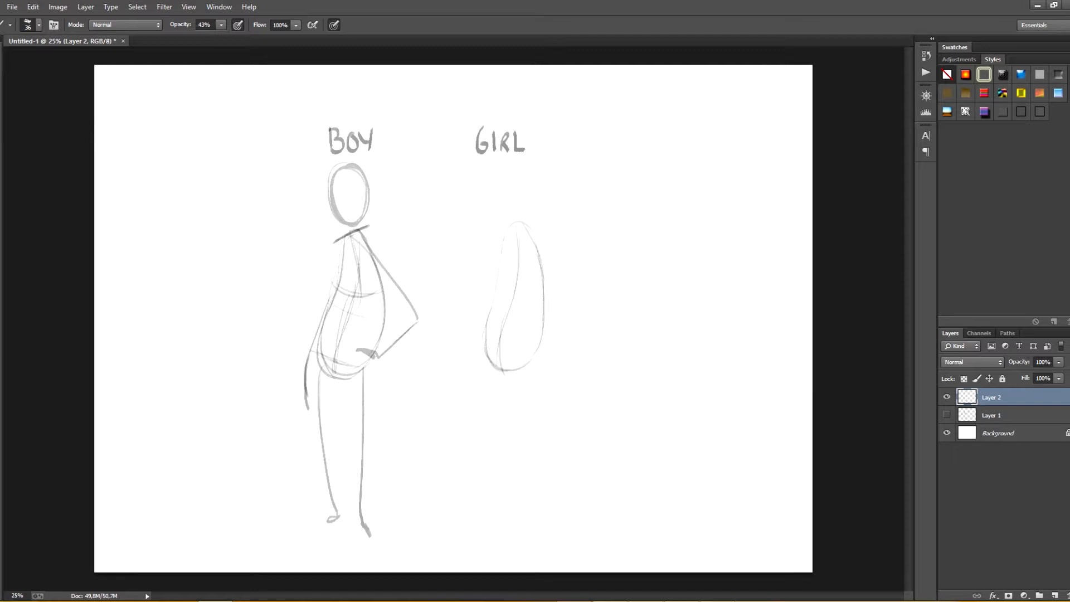
pyautogui.moveTo(534, 238)
pyautogui.mouseDown()
pyautogui.moveTo(546, 346)
pyautogui.moveTo(493, 460)
pyautogui.moveTo(507, 524)
pyautogui.mouseUp()
pyautogui.moveTo(539, 359); pyautogui.dragTo(534, 527)
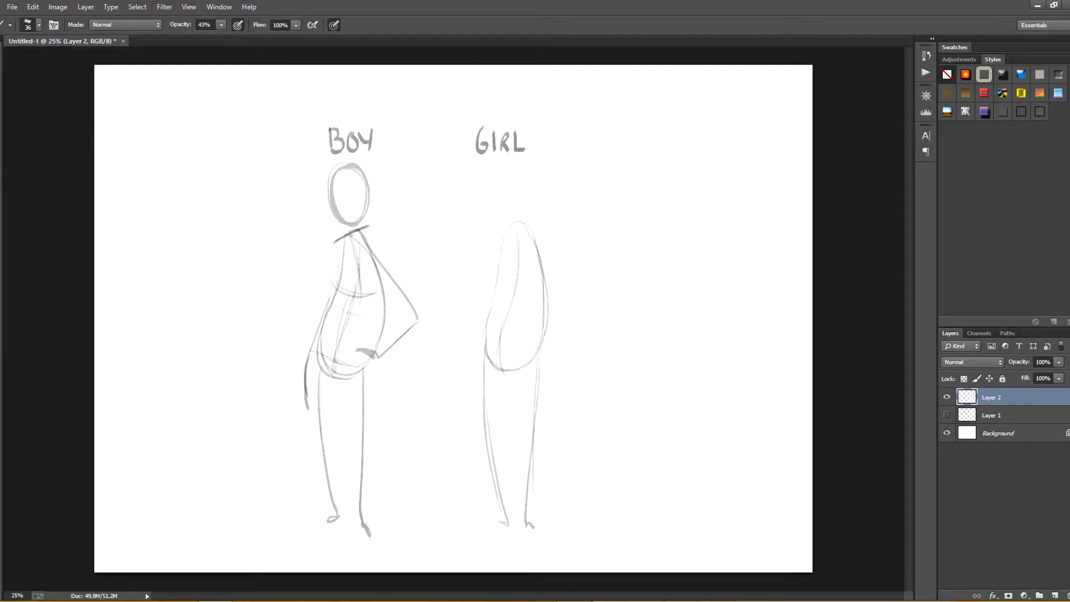
pyautogui.moveTo(510, 163)
pyautogui.mouseDown()
pyautogui.moveTo(517, 218)
pyautogui.moveTo(525, 177)
pyautogui.moveTo(501, 216)
pyautogui.mouseUp()
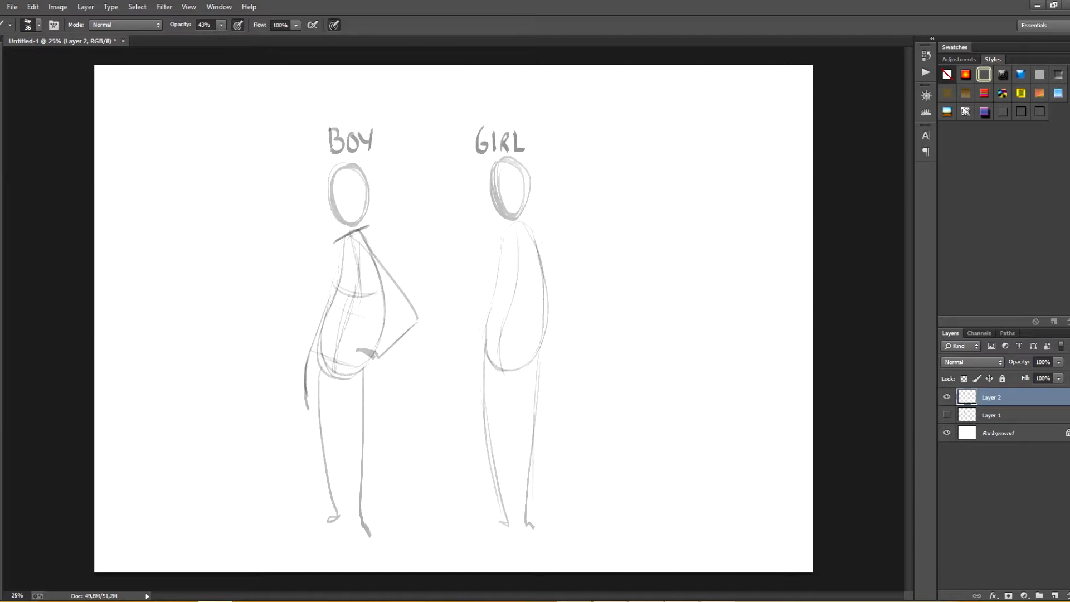
# Step: Reshape the girl's torso with a waist contour, a narrow upper body and darker, rounded hips
pyautogui.moveTo(497, 265); pyautogui.dragTo(537, 290)
pyautogui.moveTo(536, 231); pyautogui.dragTo(551, 330)
pyautogui.moveTo(541, 295)
pyautogui.mouseDown()
pyautogui.moveTo(545, 347)
pyautogui.moveTo(531, 370)
pyautogui.mouseUp()
pyautogui.moveTo(504, 244); pyautogui.dragTo(501, 289)
pyautogui.moveTo(496, 292)
pyautogui.mouseDown()
pyautogui.moveTo(483, 312)
pyautogui.moveTo(502, 372)
pyautogui.moveTo(546, 346)
pyautogui.mouseUp()
pyautogui.moveTo(536, 293)
pyautogui.mouseDown()
pyautogui.moveTo(548, 329)
pyautogui.moveTo(538, 369)
pyautogui.mouseUp()
pyautogui.moveTo(533, 232); pyautogui.dragTo(536, 296)
pyautogui.moveTo(531, 235); pyautogui.dragTo(547, 324)
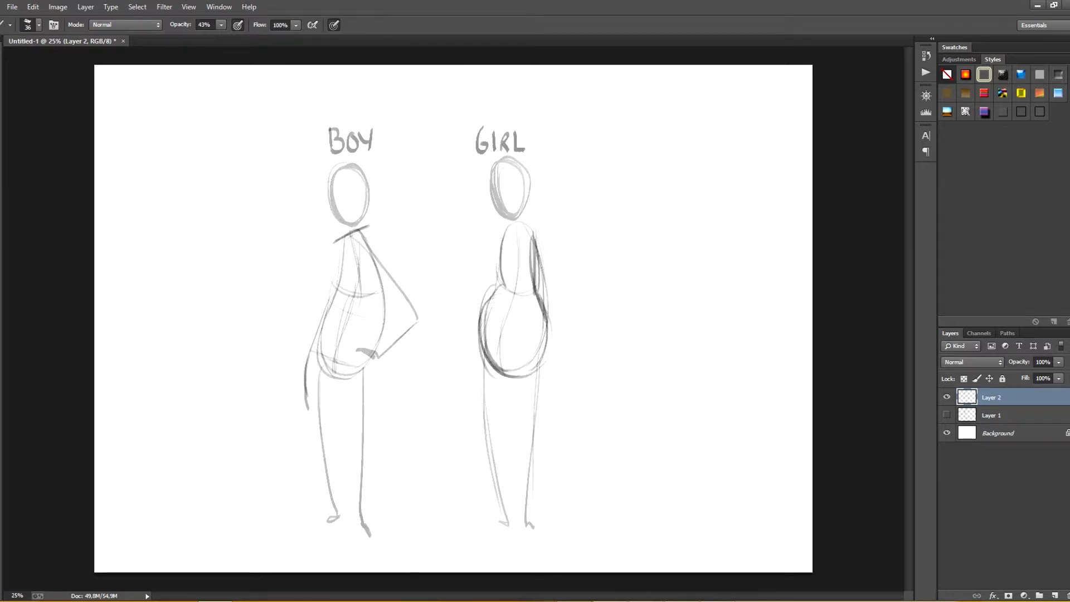
pyautogui.moveTo(538, 277); pyautogui.dragTo(536, 367)
# Step: Erase the overly wide outer line of the girl's waist and hip and redraw it as a tighter curve
pyautogui.moveTo(504, 233)
pyautogui.mouseDown()
pyautogui.moveTo(501, 286)
pyautogui.moveTo(470, 338)
pyautogui.mouseUp()
pyautogui.moveTo(491, 295)
pyautogui.mouseDown()
pyautogui.moveTo(481, 373)
pyautogui.moveTo(485, 363)
pyautogui.mouseUp()
pyautogui.press('e')
pyautogui.moveTo(498, 273); pyautogui.dragTo(481, 365)
pyautogui.moveTo(490, 308); pyautogui.dragTo(485, 359)
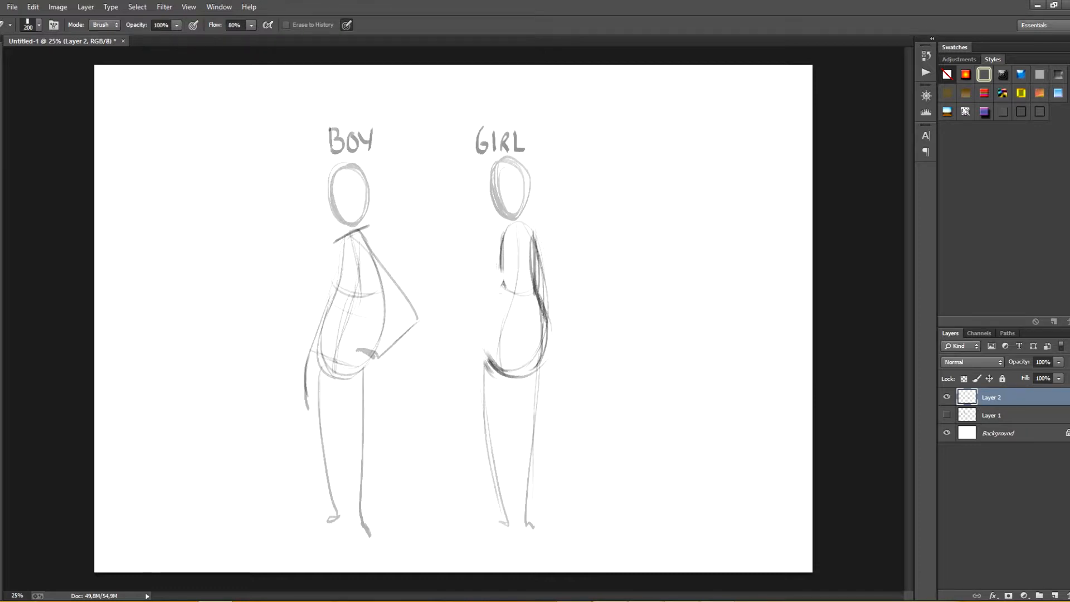
pyautogui.press('b')
pyautogui.moveTo(500, 262); pyautogui.dragTo(482, 331)
pyautogui.moveTo(499, 287)
pyautogui.mouseDown()
pyautogui.moveTo(485, 370)
pyautogui.moveTo(511, 378)
pyautogui.mouseUp()
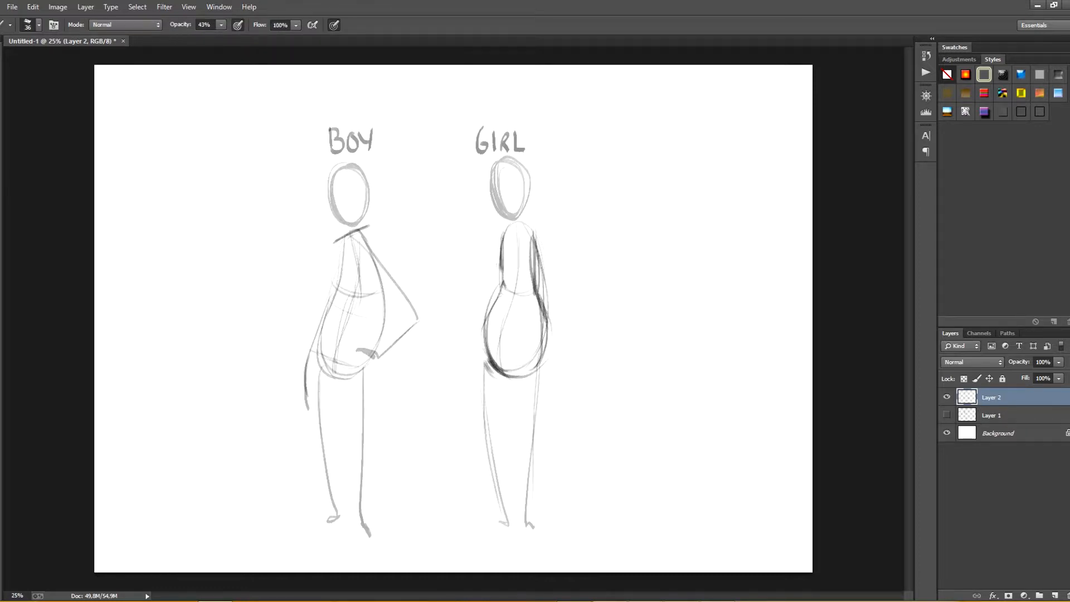
# Step: Draw the girl's bust contour and a bent arm with the hand resting on the hip
pyautogui.moveTo(517, 222)
pyautogui.mouseDown()
pyautogui.moveTo(534, 248)
pyautogui.moveTo(536, 285)
pyautogui.mouseUp()
pyautogui.moveTo(498, 250); pyautogui.dragTo(520, 275)
pyautogui.moveTo(503, 270)
pyautogui.mouseDown()
pyautogui.moveTo(533, 261)
pyautogui.moveTo(565, 302)
pyautogui.mouseUp()
pyautogui.moveTo(541, 242); pyautogui.dragTo(585, 318)
pyautogui.moveTo(586, 318); pyautogui.dragTo(555, 353)
pyautogui.moveTo(534, 343); pyautogui.dragTo(554, 352)
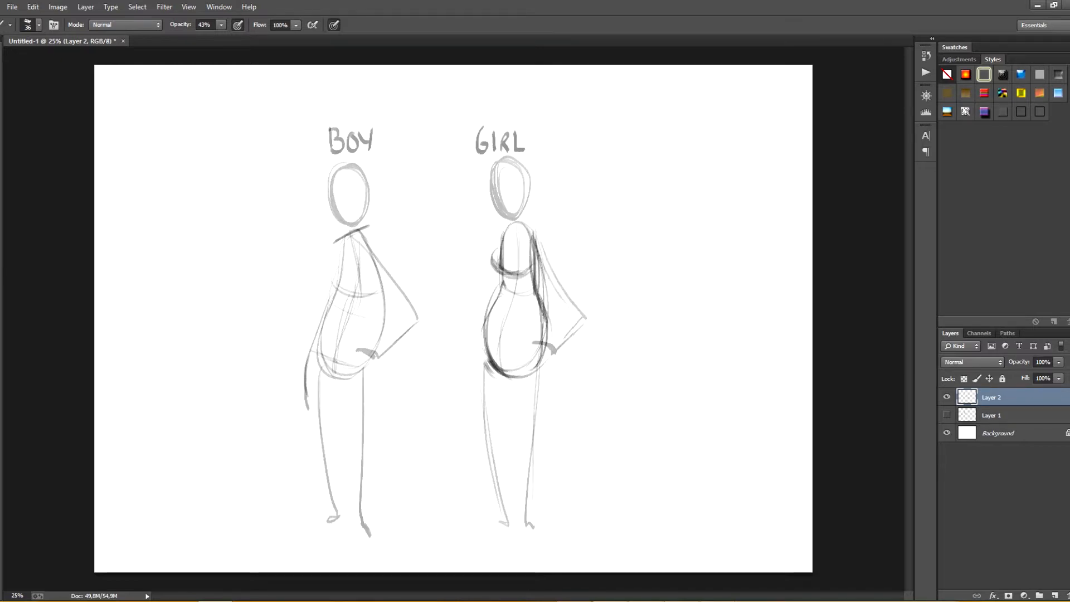
# Step: Add the girl's hanging arm, strengthen the hip outline and draw a slanted shoulder line
pyautogui.moveTo(495, 290)
pyautogui.mouseDown()
pyautogui.moveTo(468, 426)
pyautogui.moveTo(484, 386)
pyautogui.moveTo(485, 418)
pyautogui.mouseUp()
pyautogui.moveTo(505, 284); pyautogui.dragTo(487, 393)
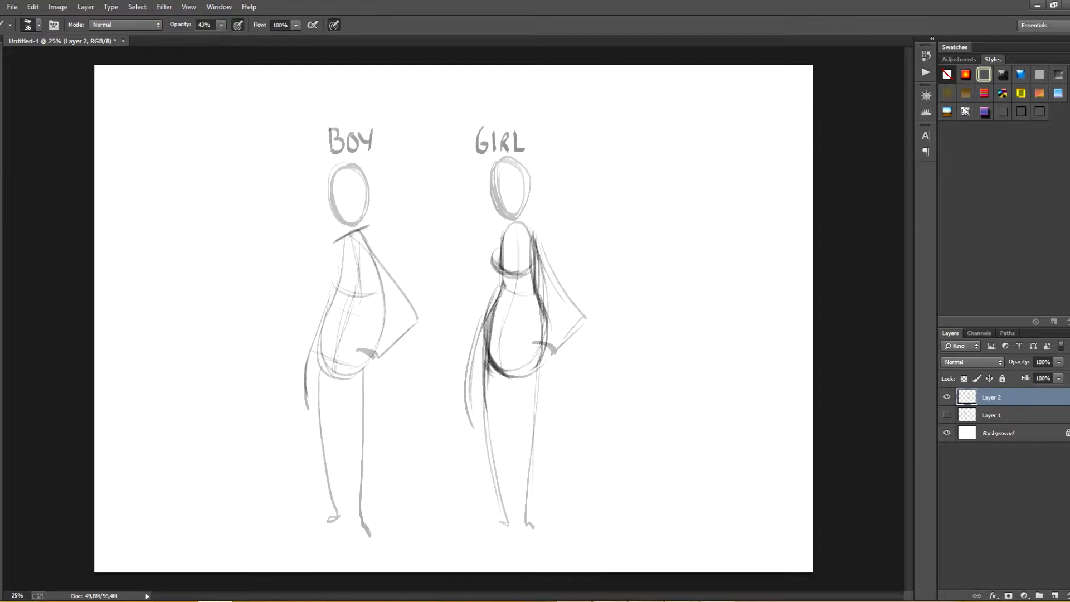
pyautogui.moveTo(544, 290); pyautogui.dragTo(536, 391)
pyautogui.moveTo(502, 231)
pyautogui.mouseDown()
pyautogui.moveTo(533, 218)
pyautogui.moveTo(497, 268)
pyautogui.moveTo(527, 272)
pyautogui.moveTo(545, 324)
pyautogui.mouseUp()
# Step: Erase the stray lines between the girl's torso and bent arm and redraw the back and hip contour cleanly
pyautogui.press('e')
pyautogui.moveTo(538, 275); pyautogui.dragTo(546, 335)
pyautogui.moveTo(540, 240); pyautogui.dragTo(539, 278)
pyautogui.moveTo(538, 244); pyautogui.dragTo(538, 303)
pyautogui.press('b')
pyautogui.moveTo(532, 225); pyautogui.dragTo(536, 299)
pyautogui.moveTo(536, 289); pyautogui.dragTo(545, 345)
# Step: Rename the boy and girl layer as b g and hide it in favour of a new empty layer
pyautogui.doubleClick(992, 396)
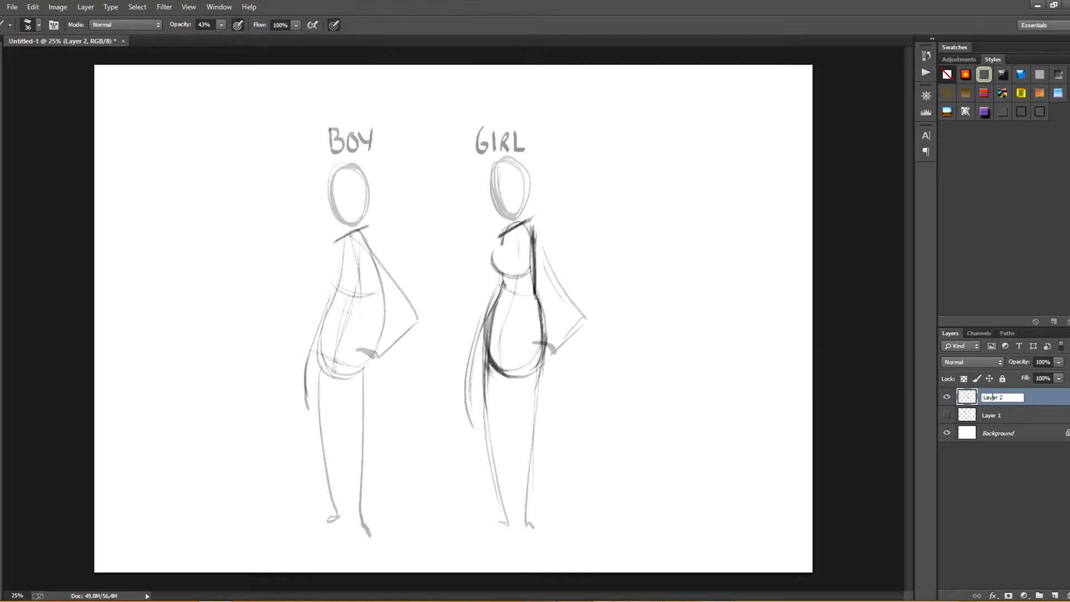
pyautogui.write('b g')
pyautogui.press('Return')
pyautogui.click(946, 397)
pyautogui.click(1055, 596)
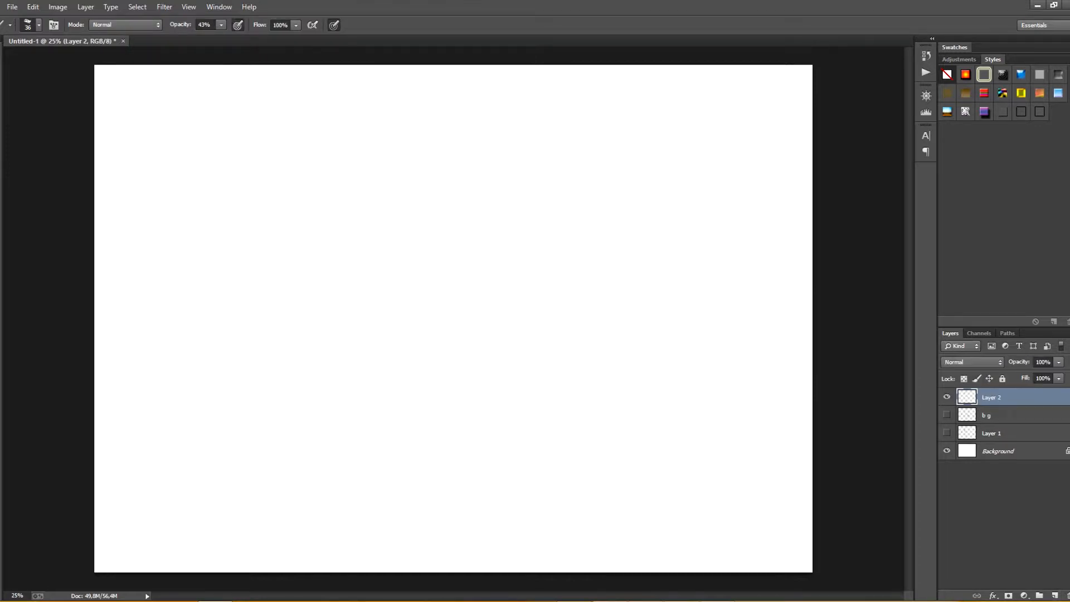
# Step: Rename Layer 1 as 1 and Layer 2 as 2, and letter an underlined 2 near the canvas's upper-left corner
pyautogui.doubleClick(991, 432)
pyautogui.write('1')
pyautogui.doubleClick(991, 397)
pyautogui.write('2')
pyautogui.press('Return')
pyautogui.moveTo(200, 138); pyautogui.dragTo(220, 158)
pyautogui.moveTo(193, 164); pyautogui.dragTo(227, 163)
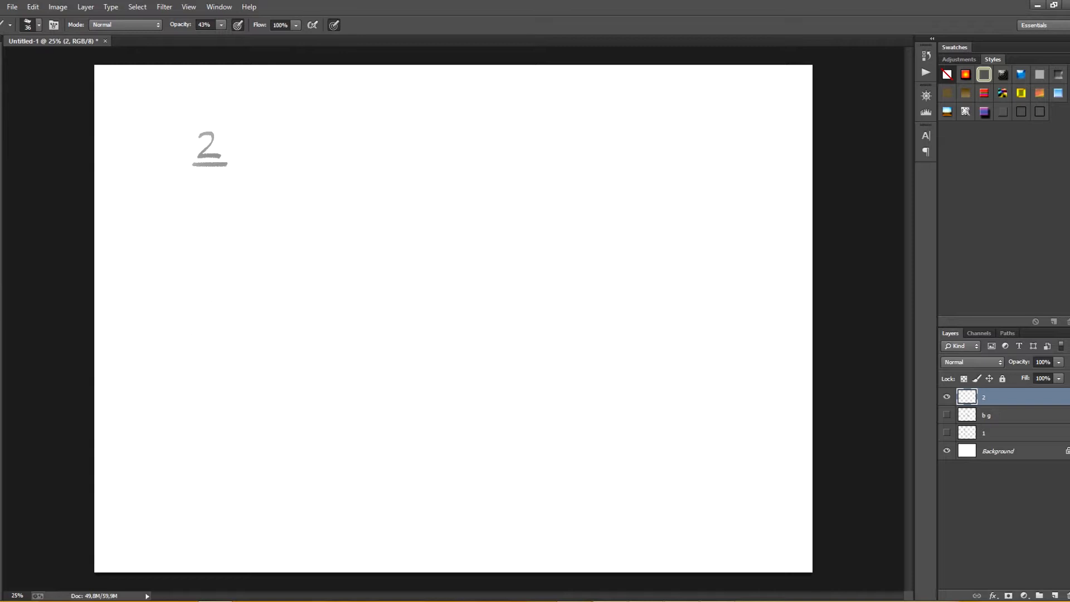
# Step: Sketch a large egg-shaped torso below the 2, with a curved centre line, a round head and two legs with feet
pyautogui.moveTo(177, 357)
pyautogui.mouseDown()
pyautogui.moveTo(290, 440)
pyautogui.moveTo(356, 326)
pyautogui.moveTo(235, 276)
pyautogui.mouseUp()
pyautogui.moveTo(287, 267); pyautogui.dragTo(242, 444)
pyautogui.moveTo(308, 234); pyautogui.dragTo(238, 462)
pyautogui.moveTo(293, 248)
pyautogui.mouseDown()
pyautogui.moveTo(258, 205)
pyautogui.moveTo(285, 252)
pyautogui.mouseUp()
pyautogui.moveTo(182, 394)
pyautogui.mouseDown()
pyautogui.moveTo(237, 521)
pyautogui.moveTo(208, 527)
pyautogui.mouseUp()
pyautogui.moveTo(350, 363); pyautogui.dragTo(309, 527)
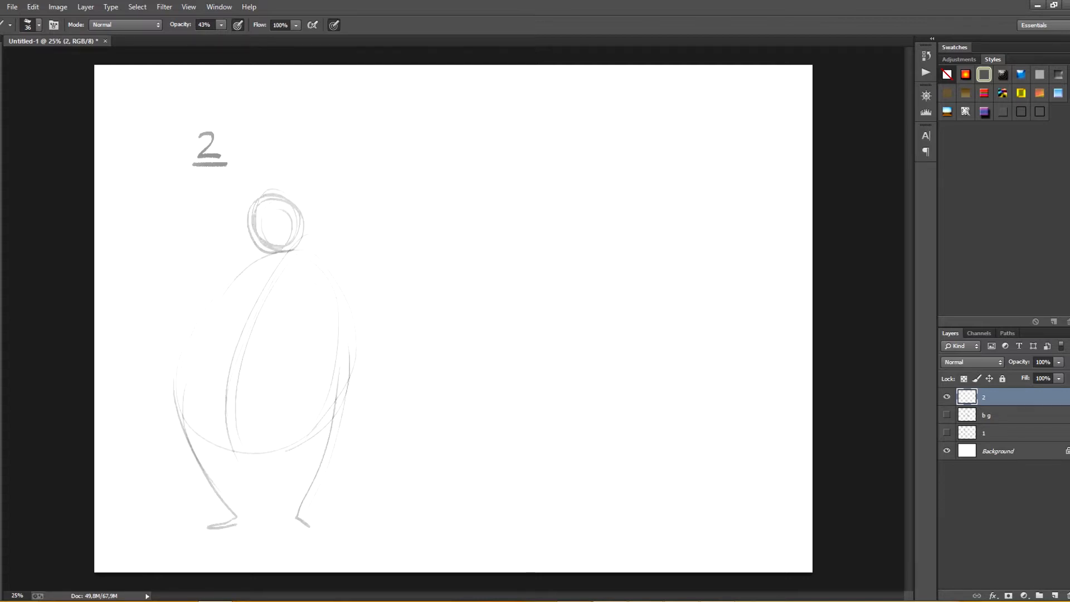
# Step: Draw both arms of the large figure bent outward with the hands resting on the hips
pyautogui.moveTo(310, 251)
pyautogui.mouseDown()
pyautogui.moveTo(363, 376)
pyautogui.moveTo(347, 391)
pyautogui.mouseUp()
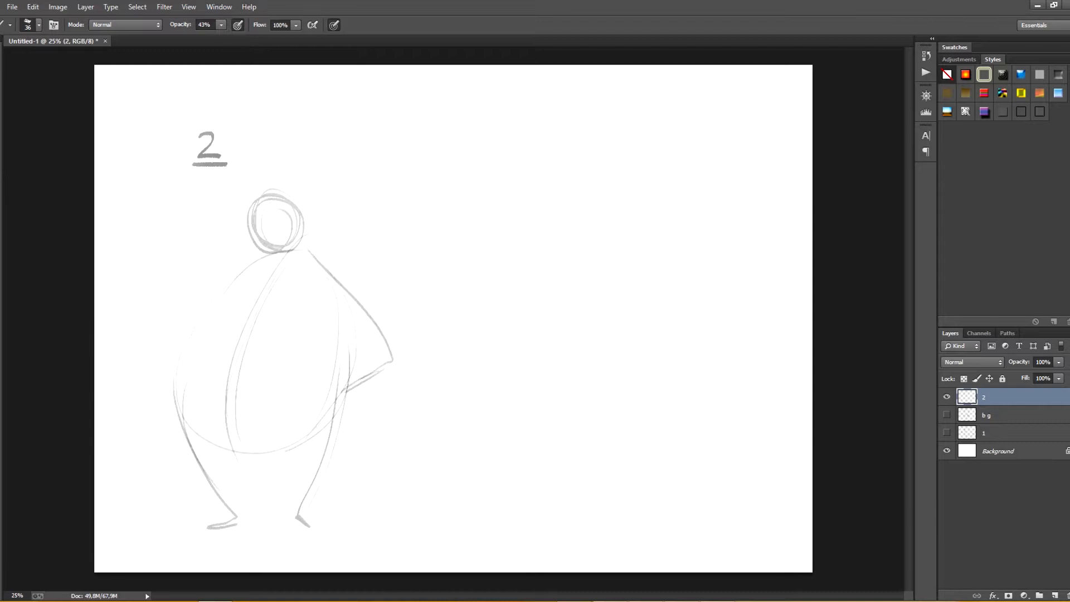
pyautogui.moveTo(237, 281)
pyautogui.mouseDown()
pyautogui.moveTo(174, 336)
pyautogui.moveTo(170, 362)
pyautogui.moveTo(249, 266)
pyautogui.mouseUp()
pyautogui.moveTo(174, 359); pyautogui.dragTo(189, 345)
pyautogui.moveTo(177, 356); pyautogui.dragTo(192, 353)
pyautogui.moveTo(346, 392)
pyautogui.mouseDown()
pyautogui.moveTo(338, 376)
pyautogui.moveTo(352, 385)
pyautogui.mouseUp()
pyautogui.moveTo(261, 264); pyautogui.dragTo(182, 381)
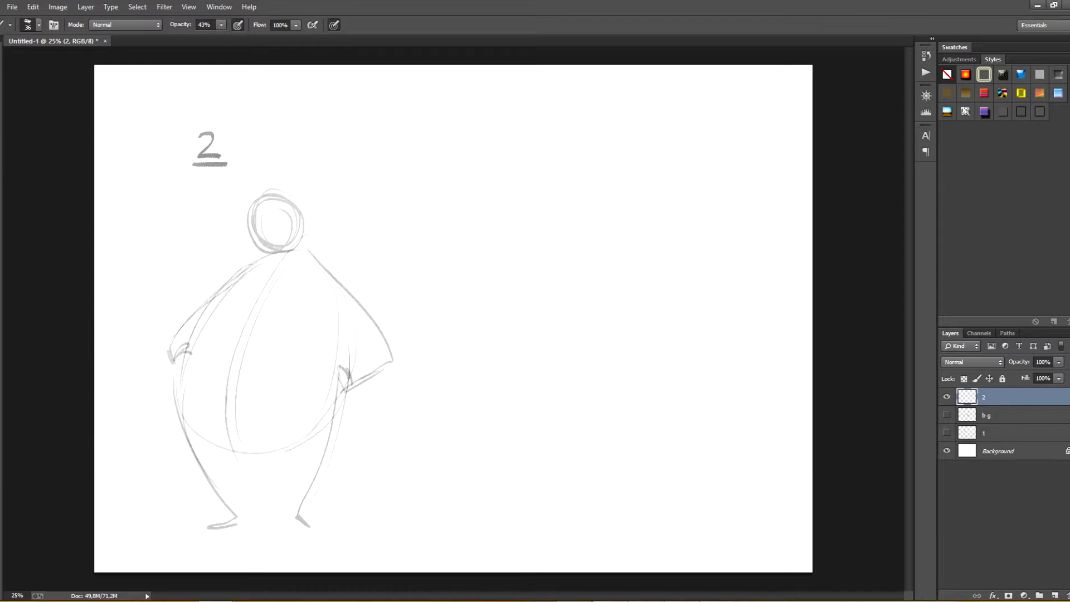
# Step: Add a curved chest line across the large figure's torso and strengthen its vertical centre line
pyautogui.moveTo(207, 308)
pyautogui.mouseDown()
pyautogui.moveTo(292, 301)
pyautogui.moveTo(357, 322)
pyautogui.mouseUp()
pyautogui.moveTo(285, 251)
pyautogui.mouseDown()
pyautogui.moveTo(242, 279)
pyautogui.moveTo(329, 284)
pyautogui.moveTo(350, 320)
pyautogui.moveTo(263, 291)
pyautogui.moveTo(233, 426)
pyautogui.mouseUp()
pyautogui.moveTo(294, 260)
pyautogui.mouseDown()
pyautogui.moveTo(238, 410)
pyautogui.moveTo(248, 444)
pyautogui.mouseUp()
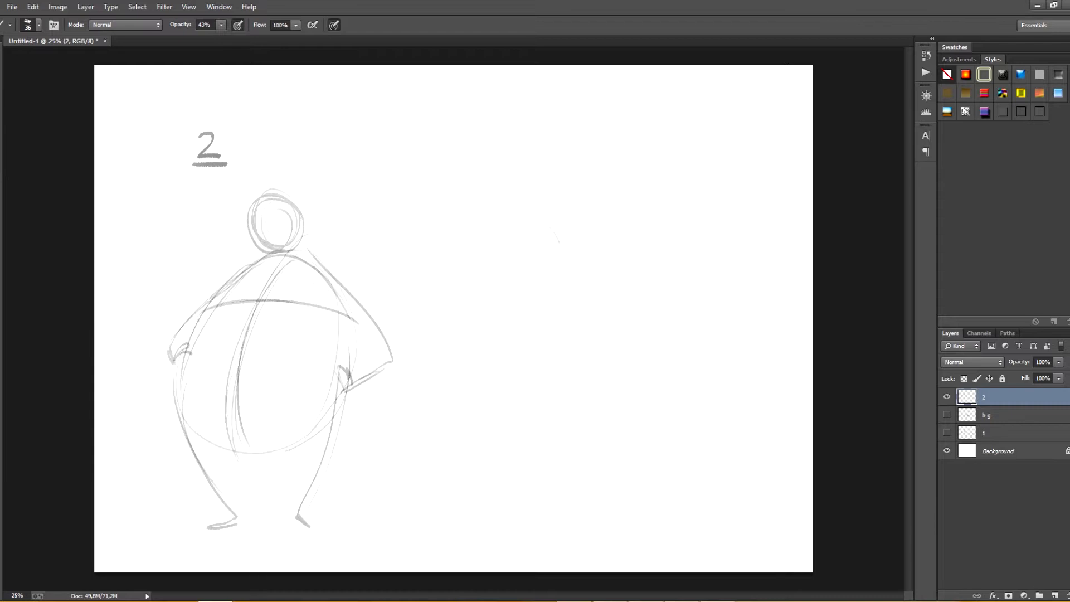
# Step: Sketch a second, bent bean torso in the canvas centre with a waist fold, a centre line and a flattened oval head
pyautogui.moveTo(480, 265)
pyautogui.mouseDown()
pyautogui.moveTo(430, 312)
pyautogui.moveTo(504, 372)
pyautogui.moveTo(573, 343)
pyautogui.mouseUp()
pyautogui.moveTo(552, 224)
pyautogui.mouseDown()
pyautogui.moveTo(581, 264)
pyautogui.moveTo(592, 303)
pyautogui.mouseUp()
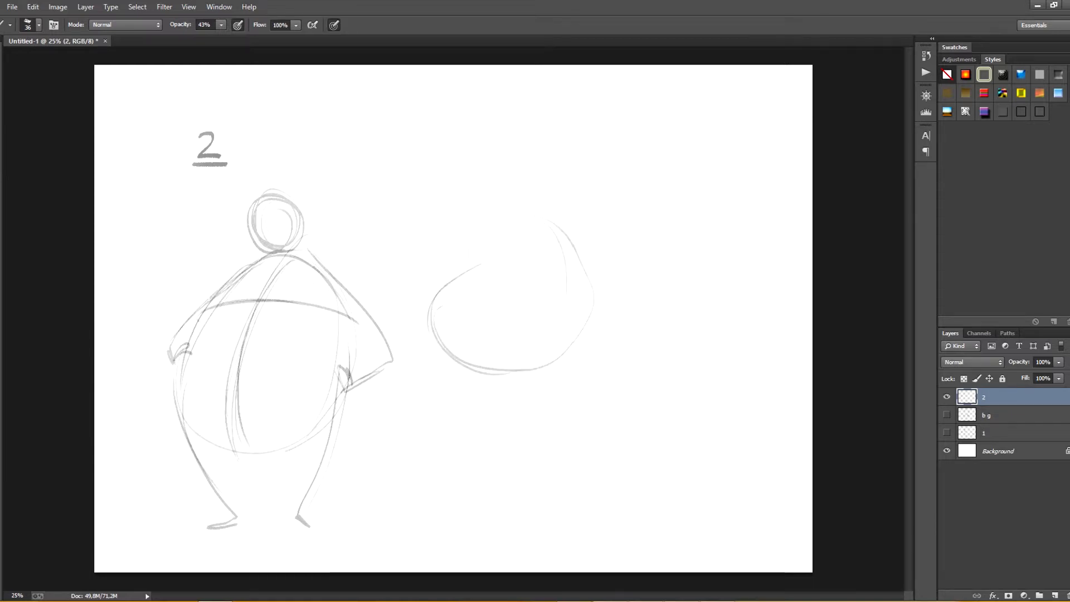
pyautogui.moveTo(487, 229)
pyautogui.mouseDown()
pyautogui.moveTo(574, 244)
pyautogui.moveTo(557, 359)
pyautogui.moveTo(506, 248)
pyautogui.moveTo(506, 263)
pyautogui.mouseUp()
pyautogui.moveTo(483, 259)
pyautogui.mouseDown()
pyautogui.moveTo(532, 252)
pyautogui.moveTo(580, 282)
pyautogui.mouseUp()
pyautogui.moveTo(514, 250)
pyautogui.mouseDown()
pyautogui.moveTo(502, 262)
pyautogui.moveTo(489, 376)
pyautogui.mouseUp()
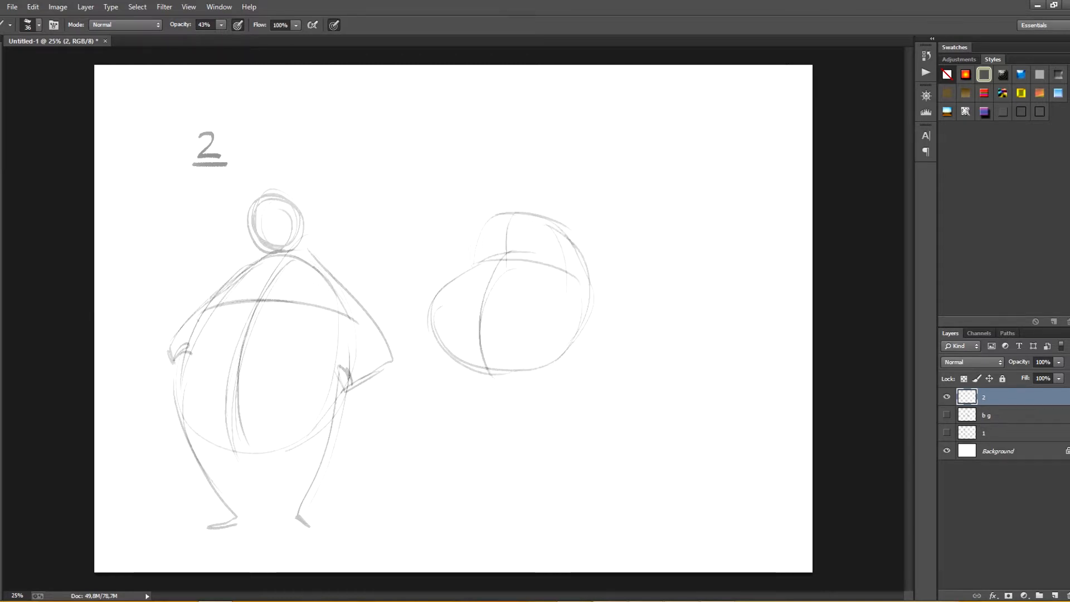
pyautogui.moveTo(502, 215)
pyautogui.mouseDown()
pyautogui.moveTo(527, 187)
pyautogui.moveTo(496, 209)
pyautogui.moveTo(535, 215)
pyautogui.mouseUp()
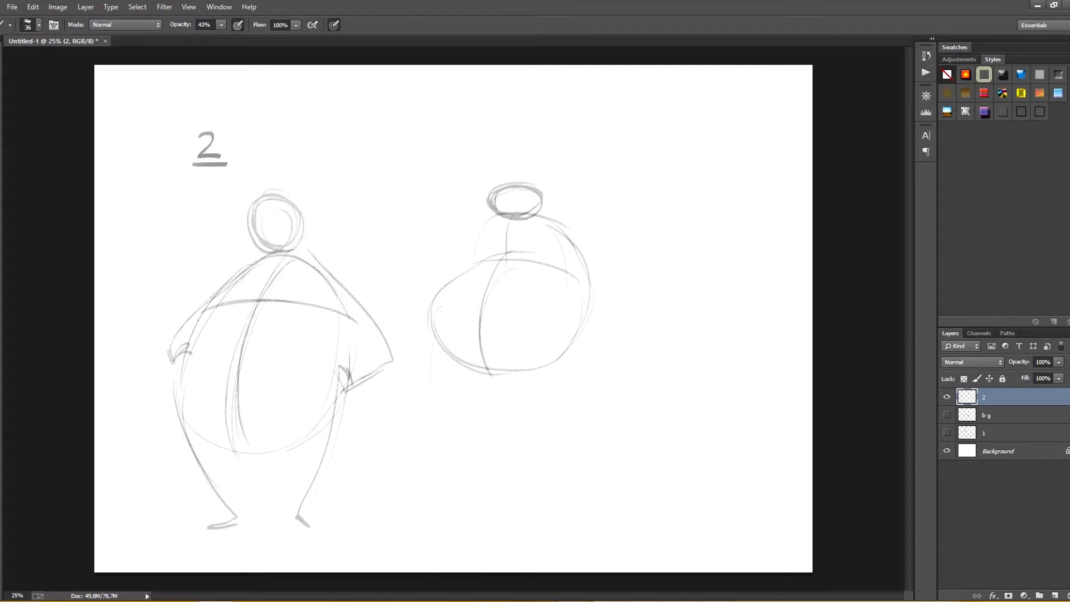
# Step: Draw the second figure's two bent legs with feet and one arm hanging down to a hand
pyautogui.moveTo(432, 319)
pyautogui.mouseDown()
pyautogui.moveTo(426, 397)
pyautogui.moveTo(472, 444)
pyautogui.moveTo(455, 448)
pyautogui.mouseUp()
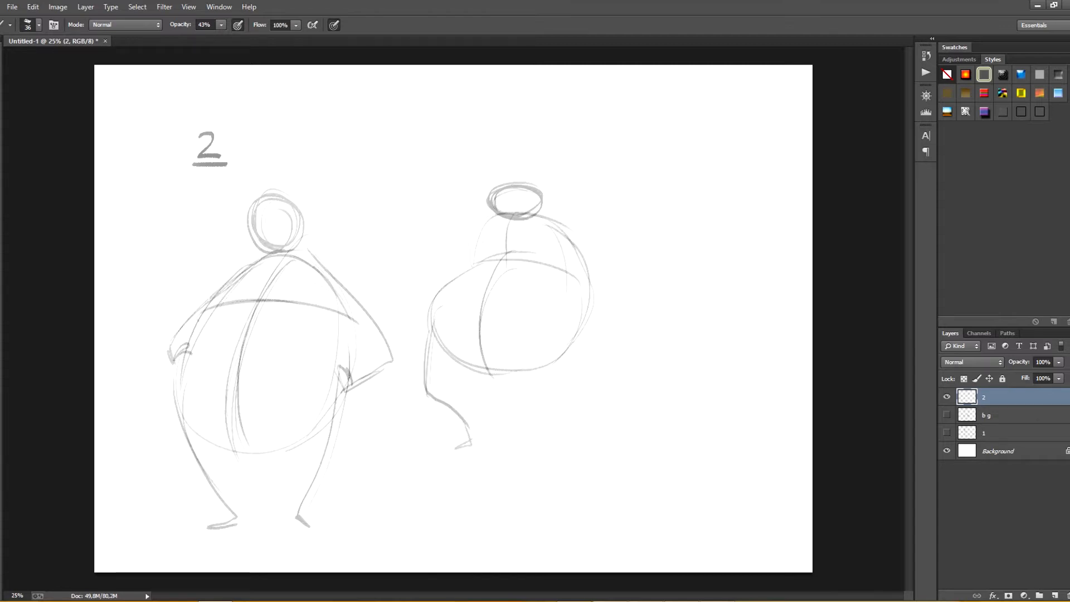
pyautogui.moveTo(554, 334)
pyautogui.mouseDown()
pyautogui.moveTo(527, 450)
pyautogui.moveTo(554, 326)
pyautogui.mouseUp()
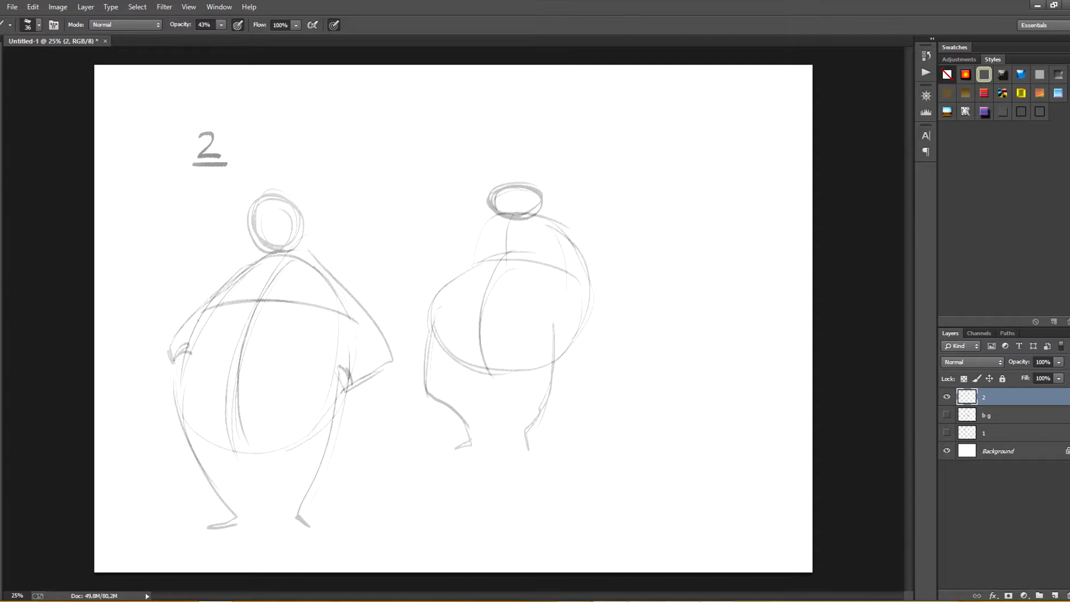
pyautogui.moveTo(578, 245)
pyautogui.mouseDown()
pyautogui.moveTo(591, 384)
pyautogui.moveTo(614, 375)
pyautogui.moveTo(601, 379)
pyautogui.mouseUp()
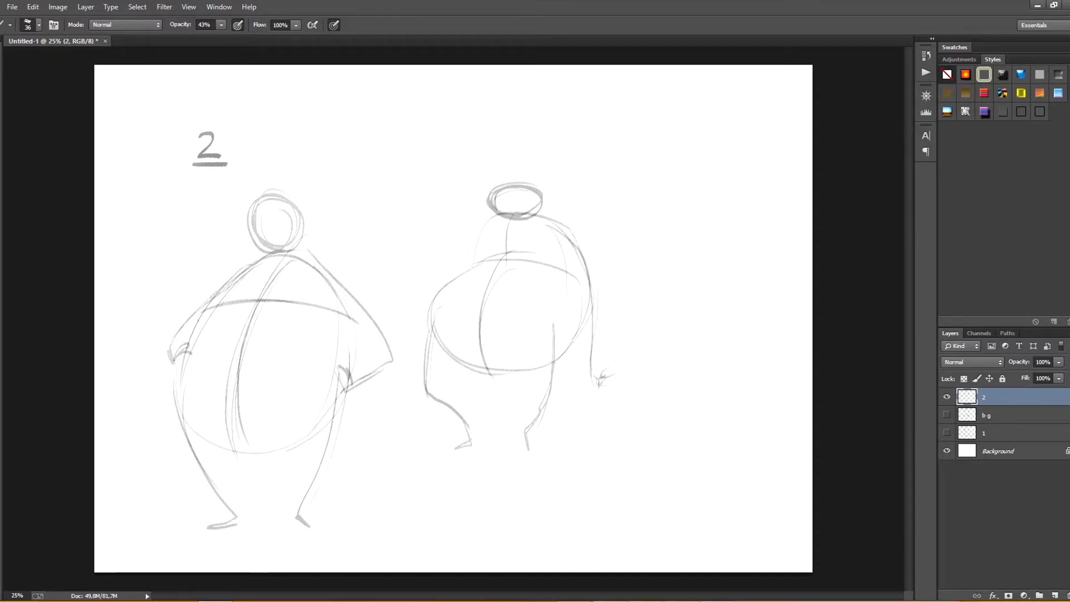
# Step: Sketch a smaller third torso at the canvas's upper right, with a downward-curving chest line, a centre line and an overlapping oval head
pyautogui.moveTo(671, 161)
pyautogui.mouseDown()
pyautogui.moveTo(639, 237)
pyautogui.moveTo(753, 220)
pyautogui.mouseUp()
pyautogui.hotkey('ctrl', 'z')
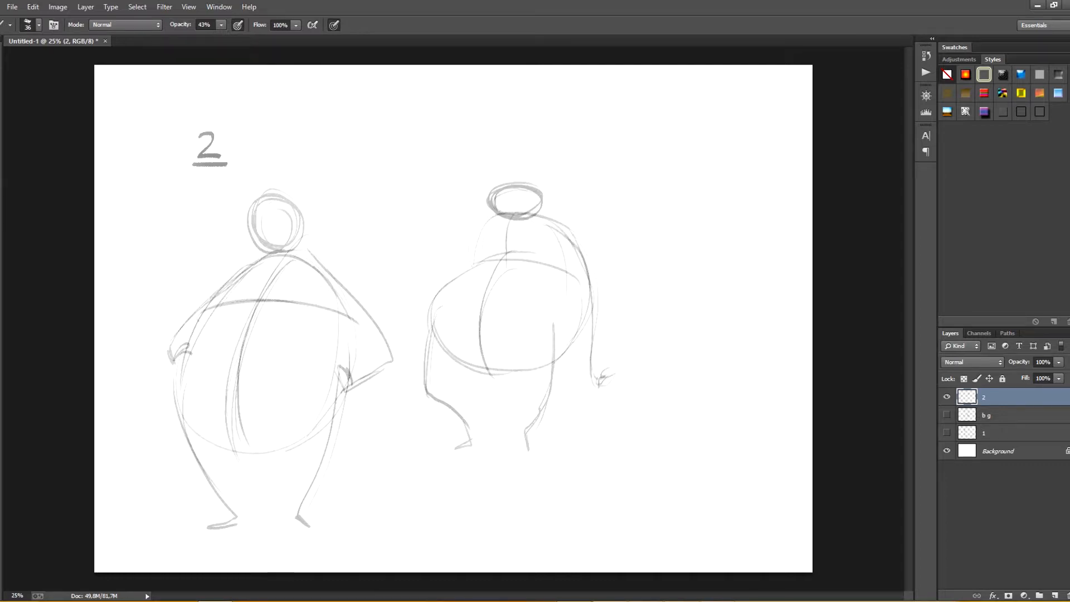
pyautogui.moveTo(685, 161)
pyautogui.mouseDown()
pyautogui.moveTo(634, 218)
pyautogui.moveTo(681, 267)
pyautogui.moveTo(742, 210)
pyautogui.mouseUp()
pyautogui.moveTo(723, 141); pyautogui.dragTo(724, 259)
pyautogui.moveTo(634, 267)
pyautogui.mouseDown()
pyautogui.moveTo(735, 162)
pyautogui.moveTo(744, 208)
pyautogui.mouseUp()
pyautogui.moveTo(695, 149); pyautogui.dragTo(697, 255)
pyautogui.moveTo(698, 148); pyautogui.dragTo(695, 278)
pyautogui.moveTo(658, 190)
pyautogui.mouseDown()
pyautogui.moveTo(713, 216)
pyautogui.moveTo(736, 200)
pyautogui.mouseUp()
pyautogui.moveTo(696, 142)
pyautogui.mouseDown()
pyautogui.moveTo(691, 174)
pyautogui.moveTo(726, 169)
pyautogui.moveTo(696, 141)
pyautogui.moveTo(738, 162)
pyautogui.mouseUp()
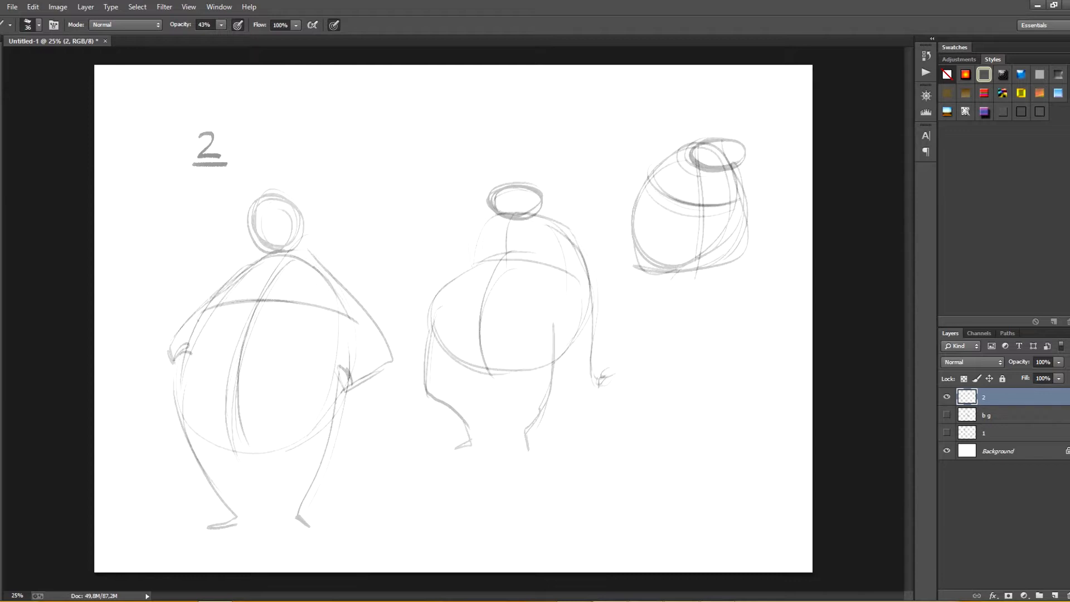
# Step: Add short legs with feet and two hanging arms to the third figure
pyautogui.moveTo(644, 266)
pyautogui.mouseDown()
pyautogui.moveTo(645, 312)
pyautogui.moveTo(668, 314)
pyautogui.mouseUp()
pyautogui.moveTo(728, 264)
pyautogui.mouseDown()
pyautogui.moveTo(720, 307)
pyautogui.moveTo(732, 311)
pyautogui.mouseUp()
pyautogui.moveTo(723, 299); pyautogui.dragTo(716, 310)
pyautogui.moveTo(718, 268); pyautogui.dragTo(713, 301)
pyautogui.moveTo(668, 165); pyautogui.dragTo(646, 240)
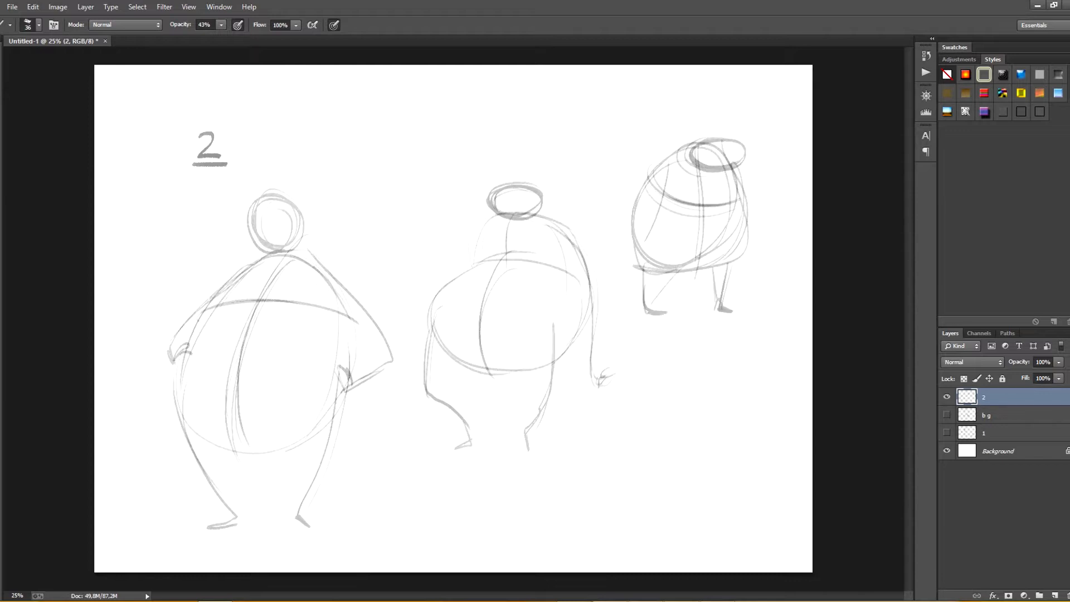
pyautogui.moveTo(663, 200); pyautogui.dragTo(632, 245)
pyautogui.moveTo(632, 241); pyautogui.dragTo(630, 258)
pyautogui.moveTo(733, 162); pyautogui.dragTo(744, 250)
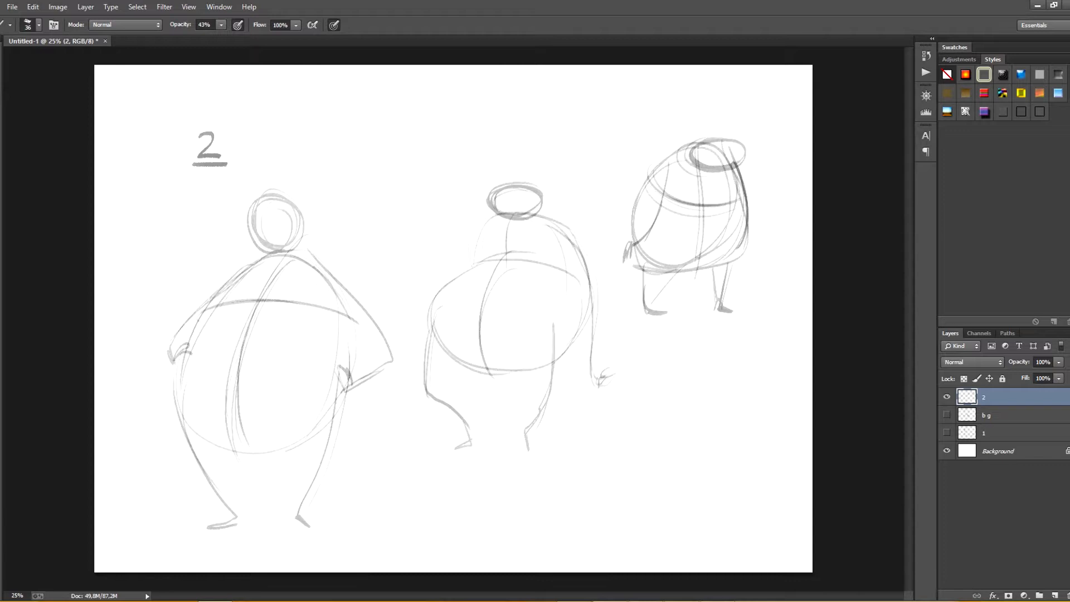
# Step: Sketch a round foreshortened torso at the canvas's lower right, with a smaller overlapping upper form and curved centre lines on both parts
pyautogui.moveTo(672, 390)
pyautogui.mouseDown()
pyautogui.moveTo(627, 490)
pyautogui.moveTo(658, 521)
pyautogui.moveTo(686, 524)
pyautogui.mouseUp()
pyautogui.moveTo(724, 393)
pyautogui.mouseDown()
pyautogui.moveTo(727, 446)
pyautogui.moveTo(616, 502)
pyautogui.mouseUp()
pyautogui.moveTo(647, 430)
pyautogui.mouseDown()
pyautogui.moveTo(677, 532)
pyautogui.moveTo(761, 423)
pyautogui.mouseUp()
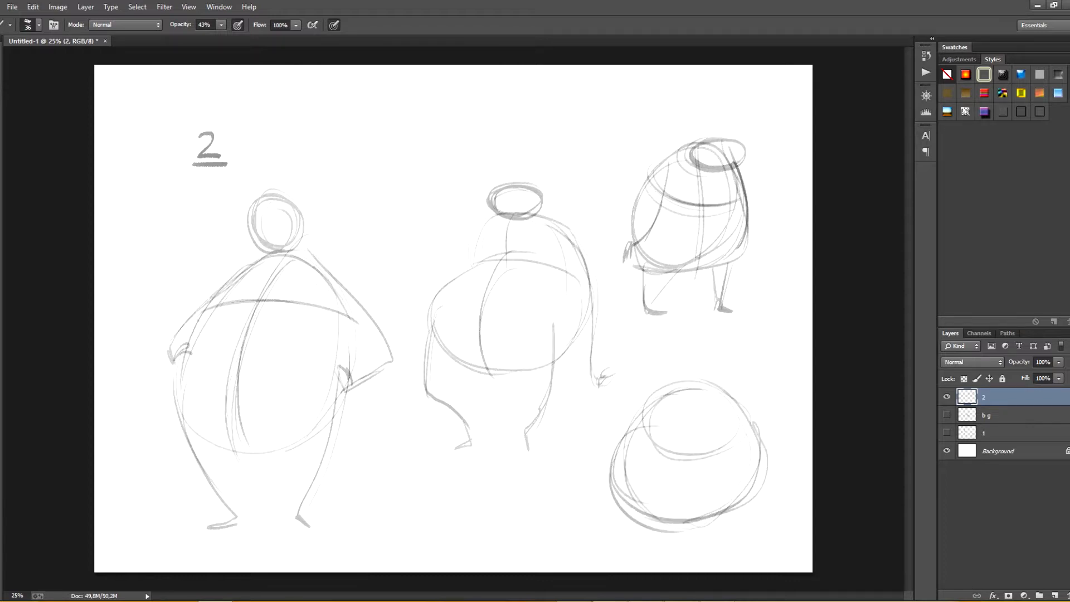
pyautogui.moveTo(702, 383)
pyautogui.mouseDown()
pyautogui.moveTo(677, 463)
pyautogui.moveTo(642, 519)
pyautogui.mouseUp()
pyautogui.moveTo(682, 448); pyautogui.dragTo(648, 515)
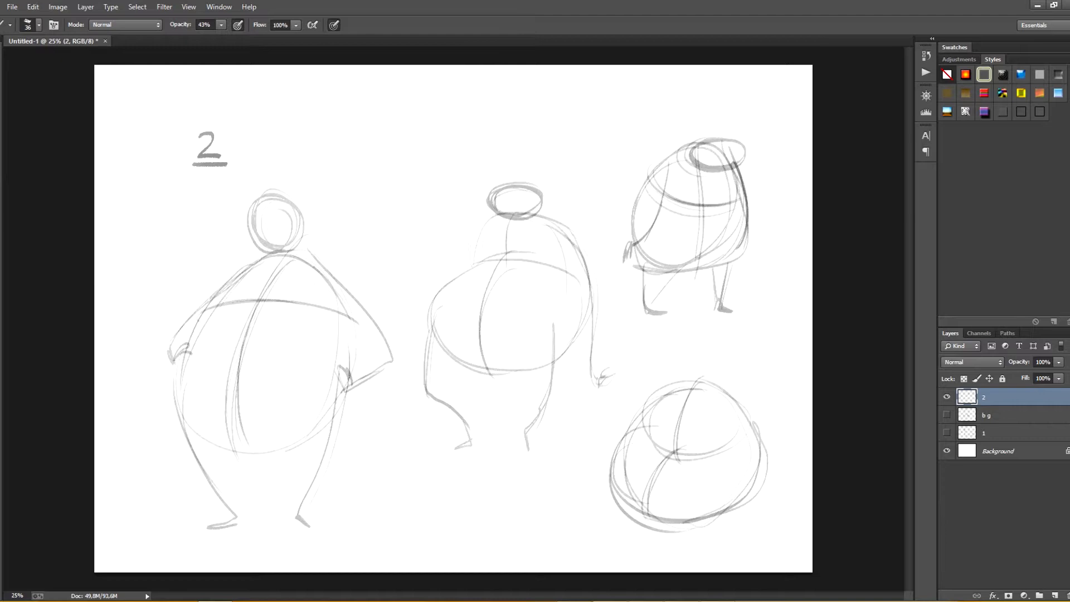
pyautogui.moveTo(685, 381); pyautogui.dragTo(652, 449)
pyautogui.moveTo(663, 452); pyautogui.dragTo(719, 461)
pyautogui.moveTo(697, 382)
pyautogui.mouseDown()
pyautogui.moveTo(641, 443)
pyautogui.moveTo(741, 421)
pyautogui.mouseUp()
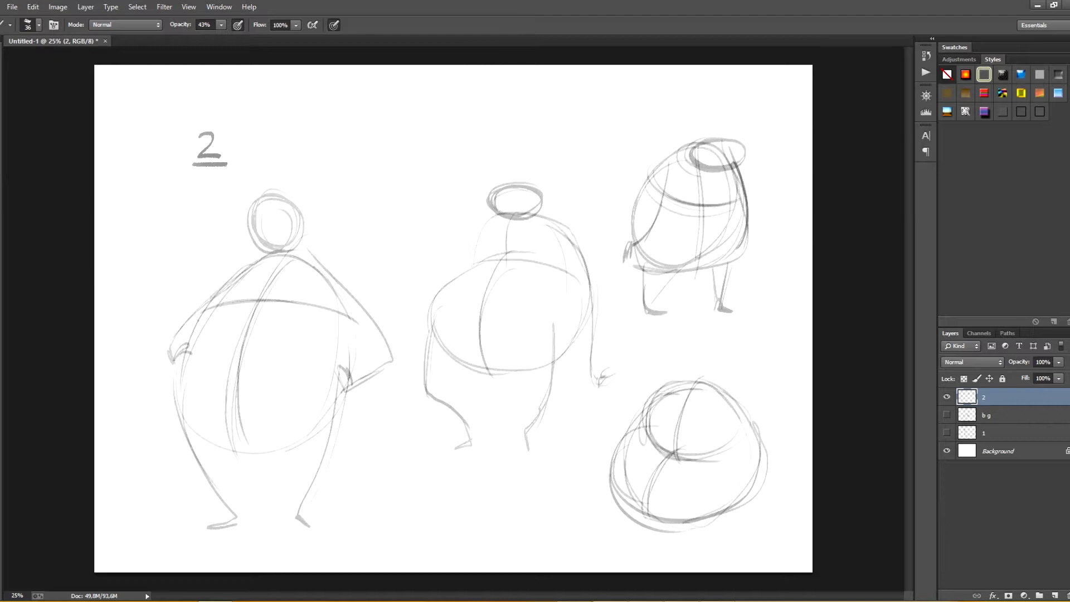
# Step: Strengthen the foreshortened torso's outline and draw a small arrow pointing down at it from the upper right
pyautogui.moveTo(669, 390)
pyautogui.mouseDown()
pyautogui.moveTo(640, 421)
pyautogui.moveTo(613, 494)
pyautogui.mouseUp()
pyautogui.moveTo(619, 446); pyautogui.dragTo(669, 523)
pyautogui.moveTo(621, 488); pyautogui.dragTo(739, 504)
pyautogui.moveTo(671, 385)
pyautogui.mouseDown()
pyautogui.moveTo(756, 440)
pyautogui.moveTo(722, 511)
pyautogui.mouseUp()
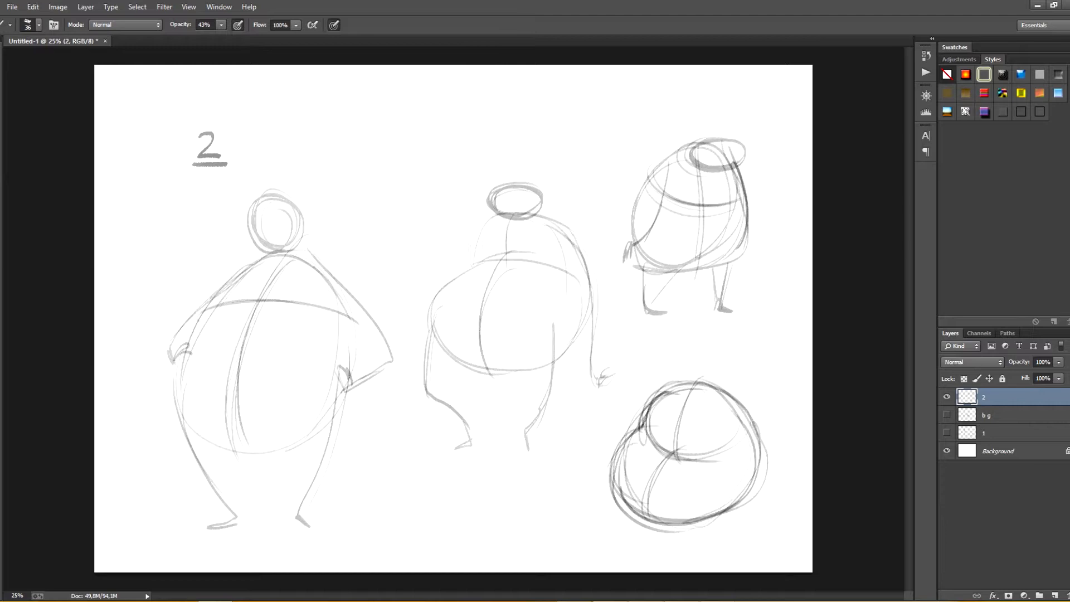
pyautogui.moveTo(753, 476); pyautogui.dragTo(701, 514)
pyautogui.moveTo(764, 363); pyautogui.dragTo(744, 382)
# Step: Sketch a small fifth figure between the first two, with a round head, egg torso, centre line, short legs and an arm
pyautogui.moveTo(403, 134); pyautogui.dragTo(390, 124)
pyautogui.moveTo(369, 163)
pyautogui.mouseDown()
pyautogui.moveTo(358, 234)
pyautogui.moveTo(426, 257)
pyautogui.mouseUp()
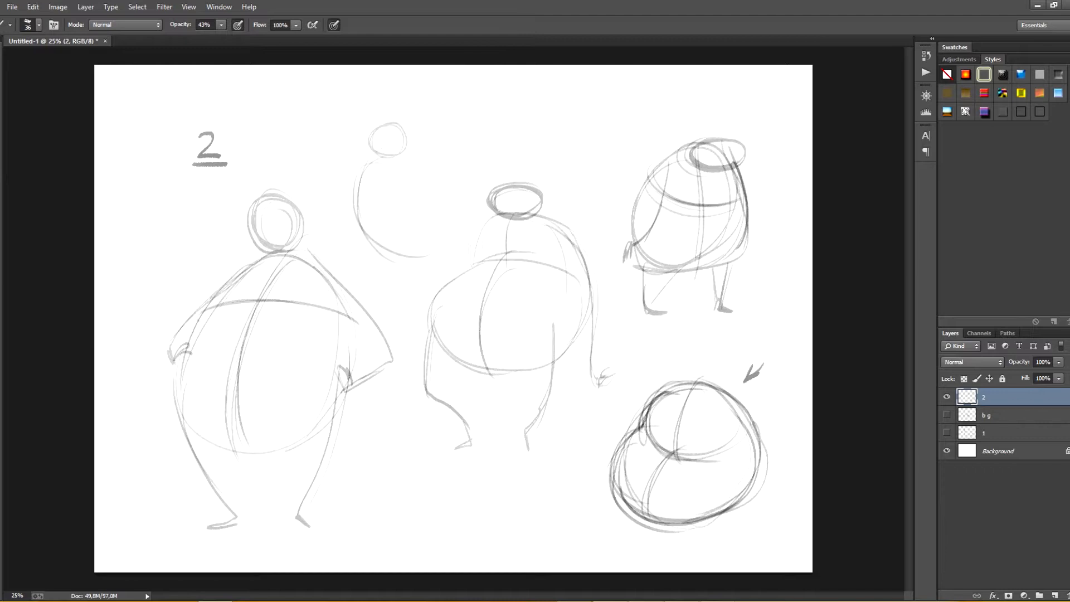
pyautogui.moveTo(413, 156)
pyautogui.mouseDown()
pyautogui.moveTo(425, 259)
pyautogui.moveTo(425, 230)
pyautogui.moveTo(425, 254)
pyautogui.moveTo(373, 301)
pyautogui.mouseUp()
pyautogui.moveTo(375, 238); pyautogui.dragTo(379, 307)
pyautogui.moveTo(416, 260); pyautogui.dragTo(405, 303)
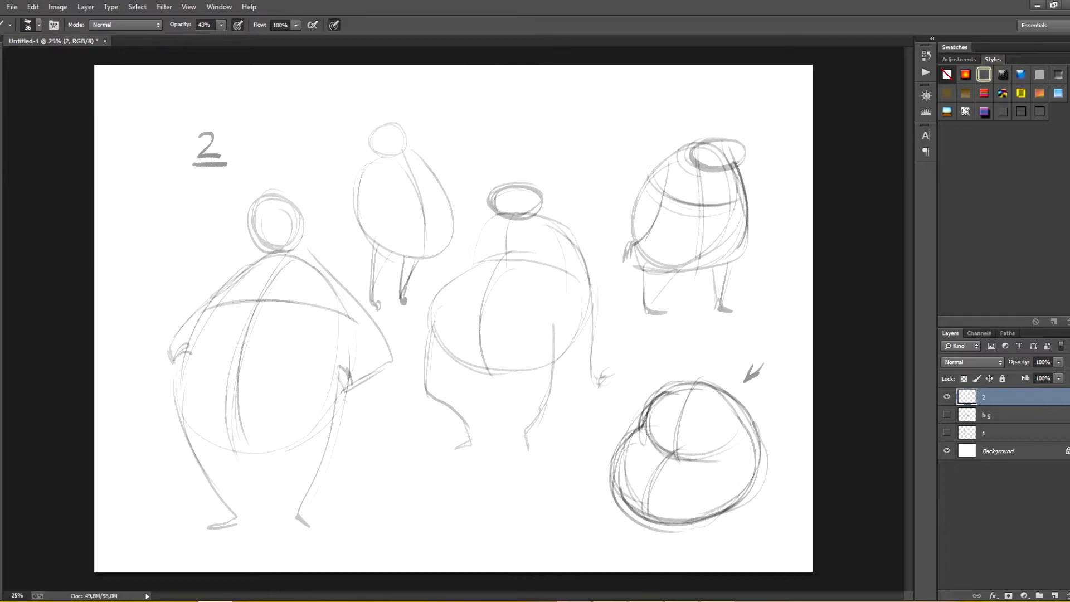
pyautogui.moveTo(357, 193); pyautogui.dragTo(332, 231)
# Step: Hide layer 2, create a new layer and letter the headings BOY and GIRL across the canvas's upper part
pyautogui.click(946, 397)
pyautogui.click(1055, 596)
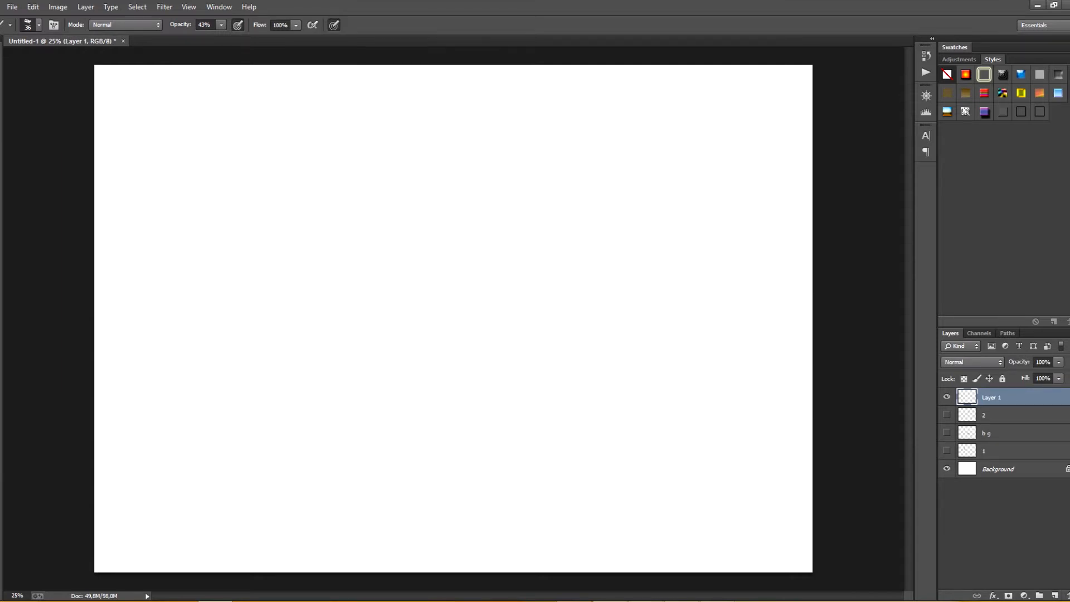
pyautogui.moveTo(304, 137)
pyautogui.mouseDown()
pyautogui.moveTo(307, 162)
pyautogui.moveTo(323, 145)
pyautogui.mouseUp()
pyautogui.moveTo(332, 142); pyautogui.dragTo(343, 160)
pyautogui.moveTo(498, 134)
pyautogui.mouseDown()
pyautogui.moveTo(492, 149)
pyautogui.moveTo(505, 158)
pyautogui.moveTo(541, 159)
pyautogui.mouseUp()
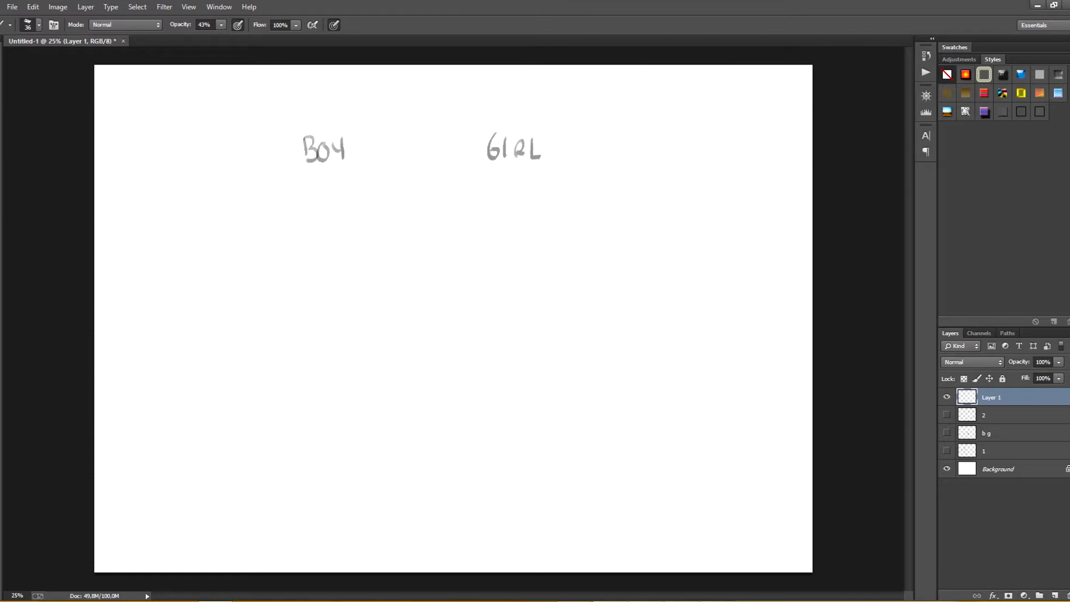
# Step: Sketch the boy's egg-shaped torso below BOY with a curved centre line, a chest line and a flattened oval head
pyautogui.moveTo(265, 301)
pyautogui.mouseDown()
pyautogui.moveTo(271, 443)
pyautogui.moveTo(356, 449)
pyautogui.moveTo(410, 284)
pyautogui.moveTo(384, 440)
pyautogui.mouseUp()
pyautogui.moveTo(354, 242); pyautogui.dragTo(312, 449)
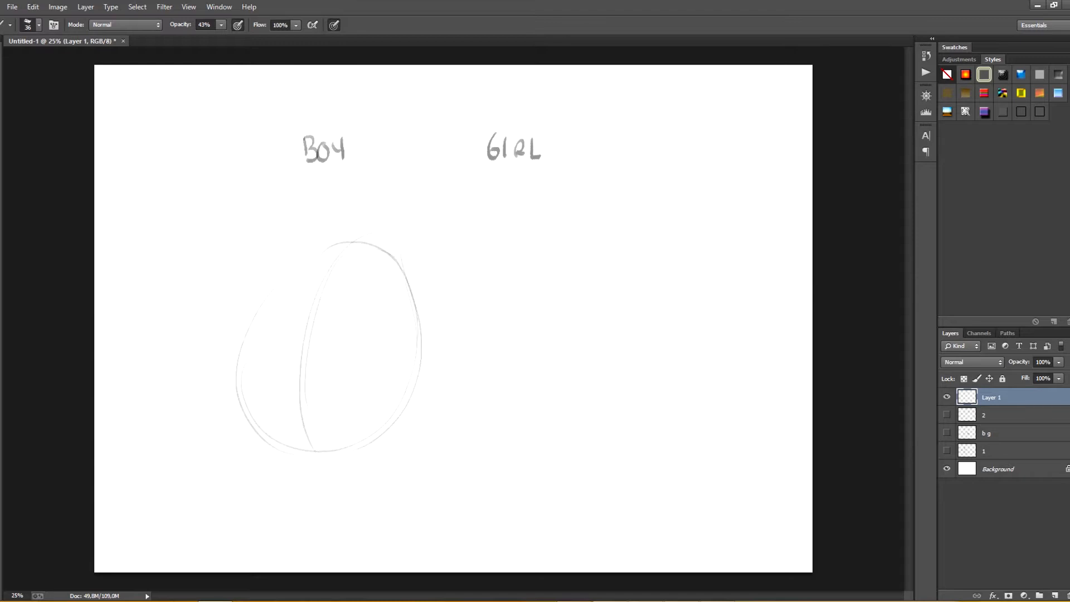
pyautogui.moveTo(303, 333); pyautogui.dragTo(349, 336)
pyautogui.moveTo(264, 306); pyautogui.dragTo(418, 326)
pyautogui.moveTo(290, 255)
pyautogui.mouseDown()
pyautogui.moveTo(347, 224)
pyautogui.moveTo(336, 263)
pyautogui.mouseUp()
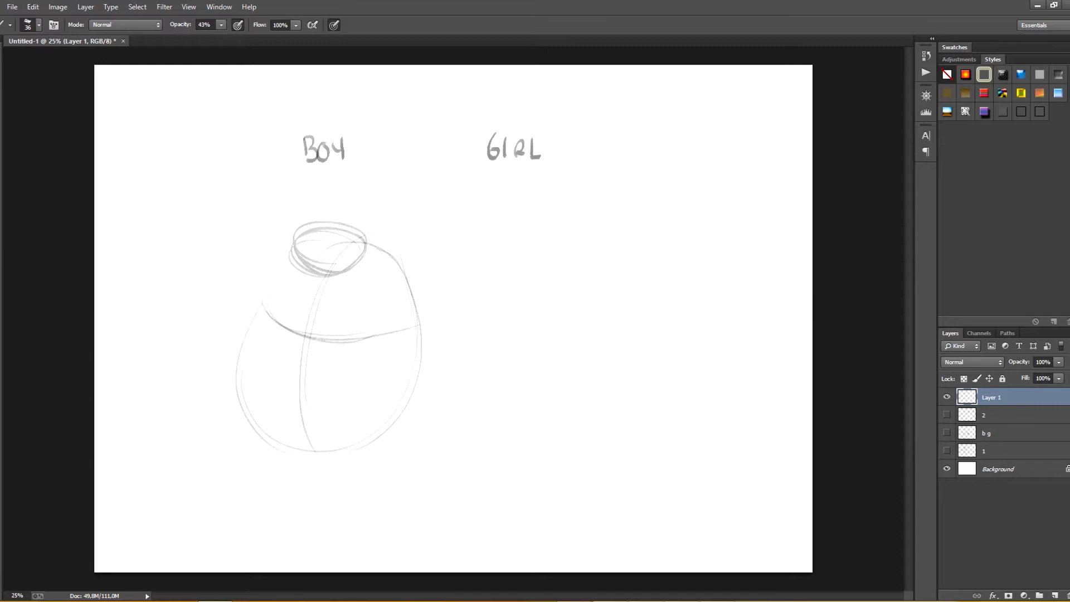
# Step: Draw the boy's sloping shoulder line, two legs with feet and a bent arm with the hand on the hip
pyautogui.moveTo(348, 224); pyautogui.dragTo(406, 266)
pyautogui.moveTo(366, 230); pyautogui.dragTo(409, 274)
pyautogui.moveTo(329, 222)
pyautogui.mouseDown()
pyautogui.moveTo(295, 233)
pyautogui.moveTo(342, 272)
pyautogui.mouseUp()
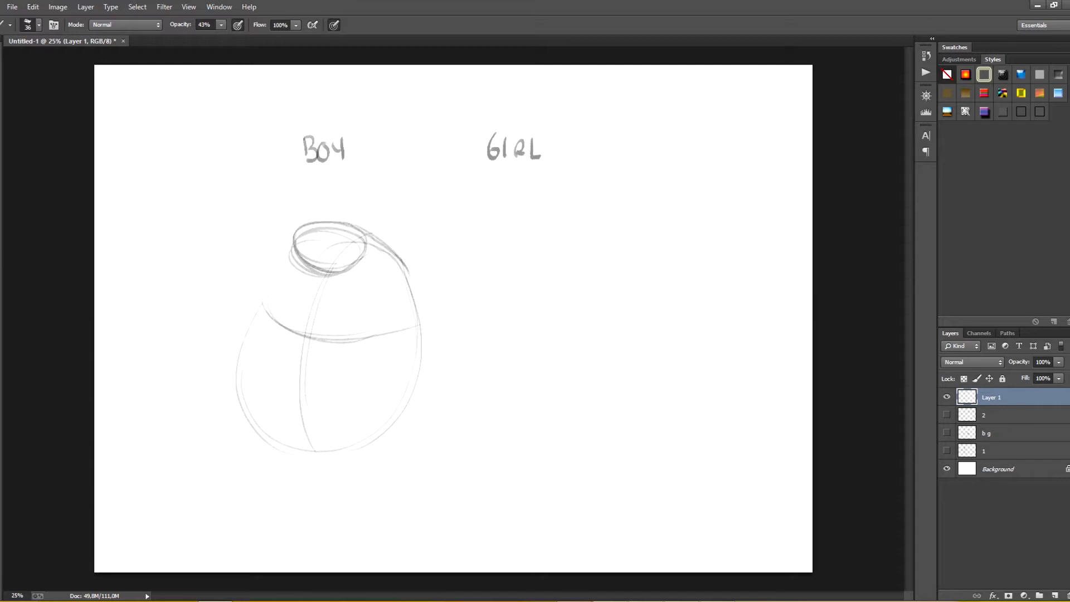
pyautogui.moveTo(237, 390)
pyautogui.mouseDown()
pyautogui.moveTo(291, 502)
pyautogui.moveTo(280, 517)
pyautogui.mouseUp()
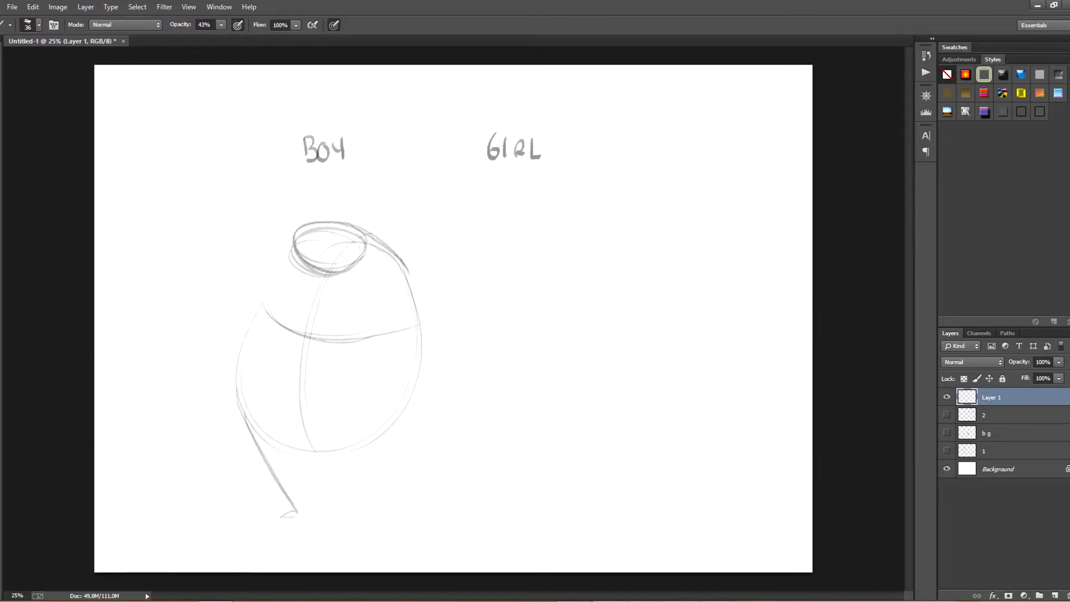
pyautogui.moveTo(405, 395)
pyautogui.mouseDown()
pyautogui.moveTo(374, 511)
pyautogui.moveTo(386, 522)
pyautogui.moveTo(371, 519)
pyautogui.mouseUp()
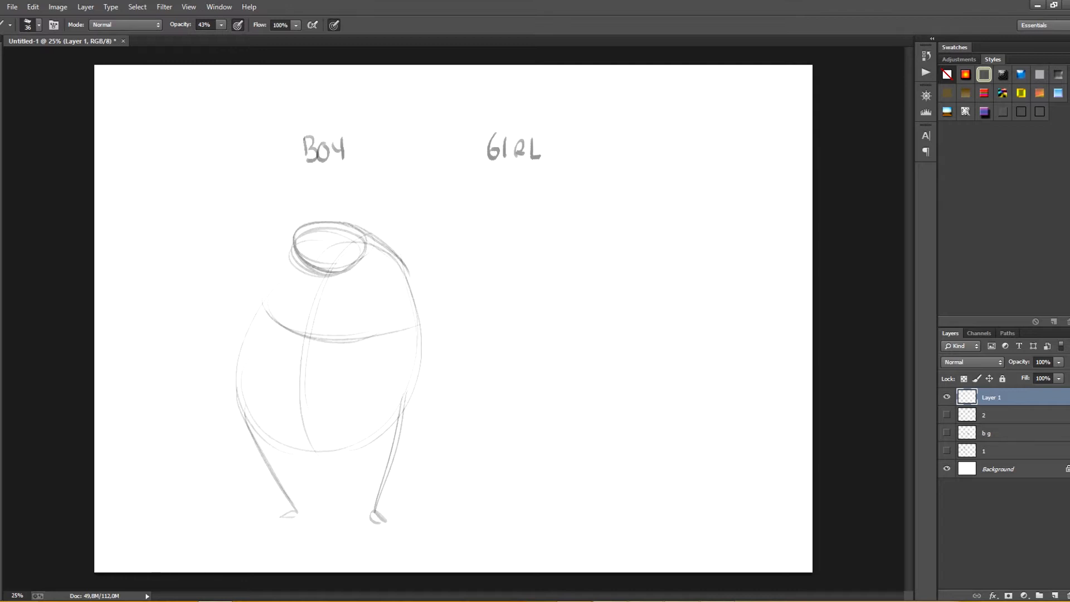
pyautogui.moveTo(396, 244)
pyautogui.mouseDown()
pyautogui.moveTo(478, 349)
pyautogui.moveTo(417, 376)
pyautogui.mouseUp()
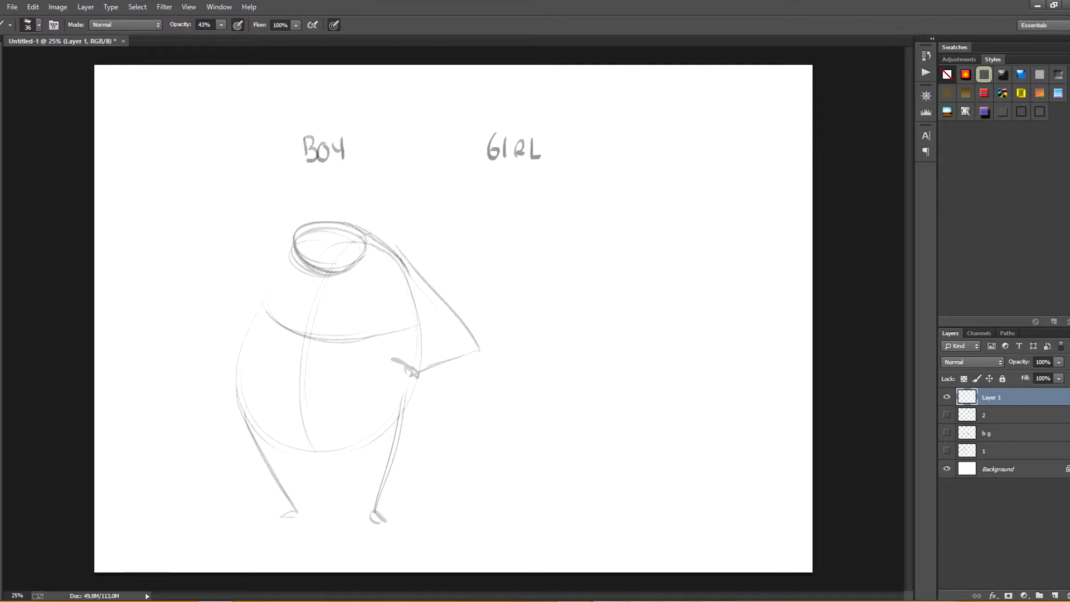
# Step: Add crossing face guidelines to the boy's head, draw his other arm hanging down and strengthen the torso's side contour
pyautogui.moveTo(328, 225)
pyautogui.mouseDown()
pyautogui.moveTo(346, 269)
pyautogui.moveTo(295, 252)
pyautogui.mouseUp()
pyautogui.moveTo(356, 240); pyautogui.dragTo(293, 255)
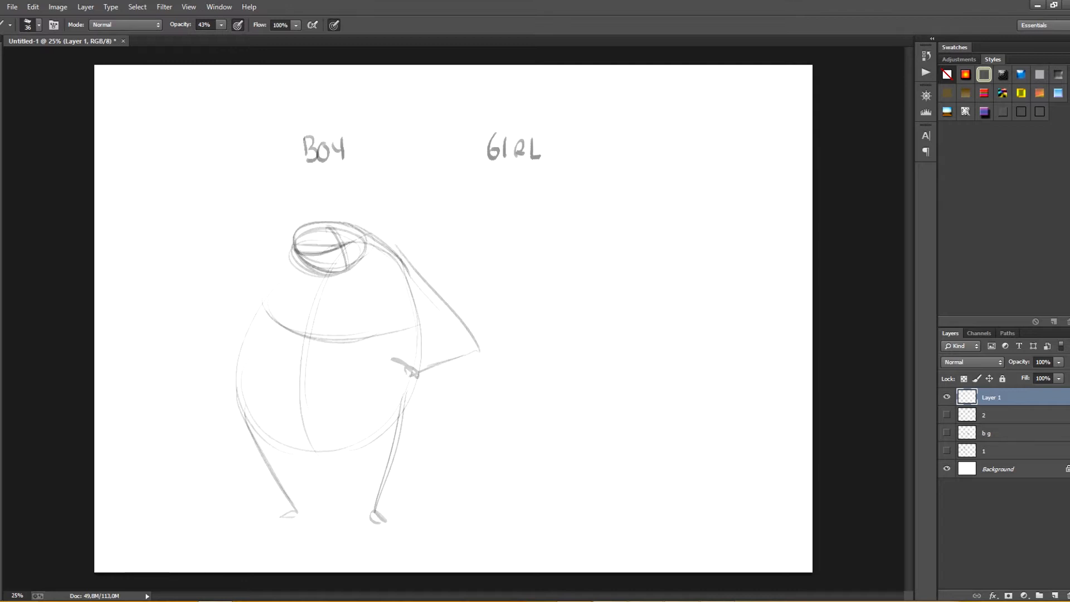
pyautogui.moveTo(327, 223); pyautogui.dragTo(375, 246)
pyautogui.moveTo(291, 264)
pyautogui.mouseDown()
pyautogui.moveTo(244, 338)
pyautogui.moveTo(224, 400)
pyautogui.mouseUp()
pyautogui.moveTo(253, 301); pyautogui.dragTo(227, 416)
pyautogui.moveTo(385, 240)
pyautogui.mouseDown()
pyautogui.moveTo(417, 372)
pyautogui.moveTo(397, 434)
pyautogui.mouseUp()
pyautogui.moveTo(597, 230)
pyautogui.mouseDown()
pyautogui.moveTo(549, 273)
pyautogui.moveTo(633, 410)
pyautogui.mouseUp()
pyautogui.moveTo(640, 229); pyautogui.dragTo(627, 440)
pyautogui.hotkey('ctrl', 'alt', 'z')
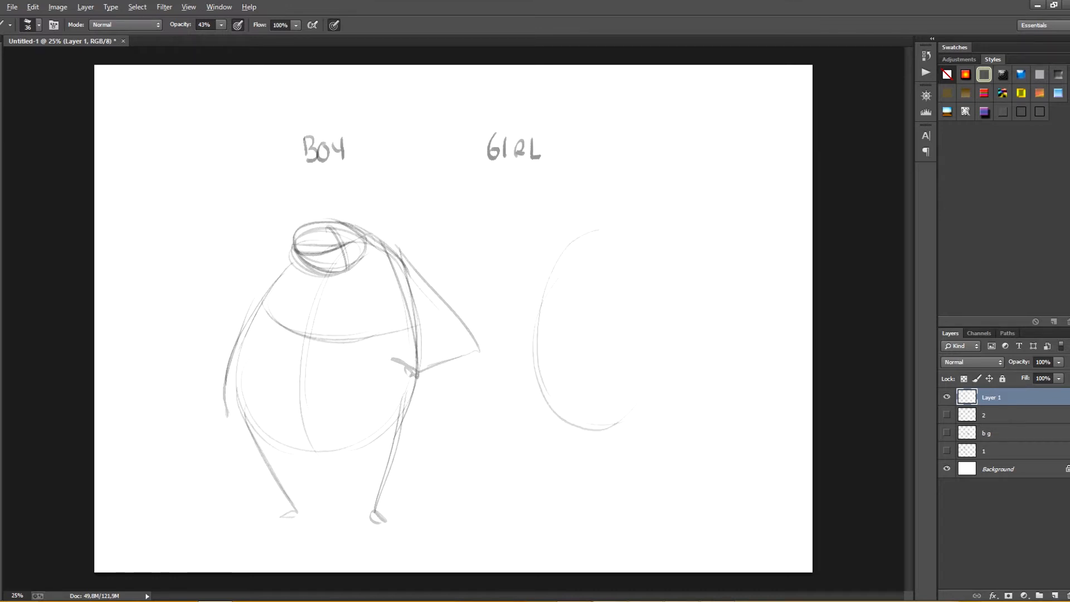
pyautogui.hotkey('ctrl', 'alt', 'z')
pyautogui.hotkey('ctrl', 'alt', 'z')
# Step: Sketch the girl's wide egg-shaped torso beside the boy with a downward-curving chest line and a curved vertical centre line
pyautogui.moveTo(557, 267)
pyautogui.mouseDown()
pyautogui.moveTo(526, 390)
pyautogui.moveTo(644, 439)
pyautogui.mouseUp()
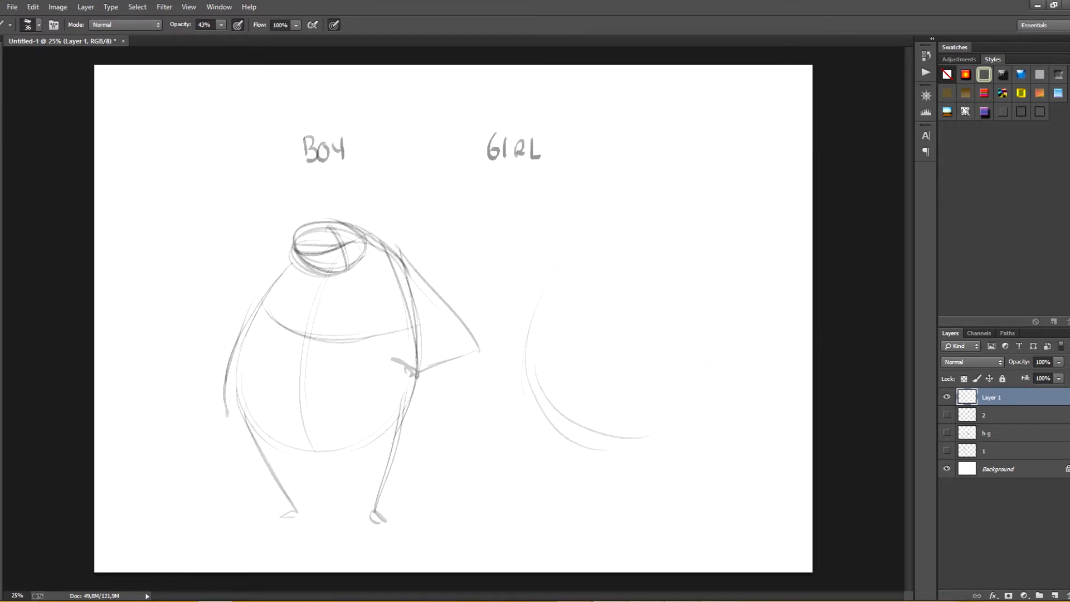
pyautogui.moveTo(630, 234)
pyautogui.mouseDown()
pyautogui.moveTo(686, 272)
pyautogui.moveTo(642, 438)
pyautogui.mouseUp()
pyautogui.moveTo(554, 272)
pyautogui.mouseDown()
pyautogui.moveTo(515, 385)
pyautogui.moveTo(627, 446)
pyautogui.mouseUp()
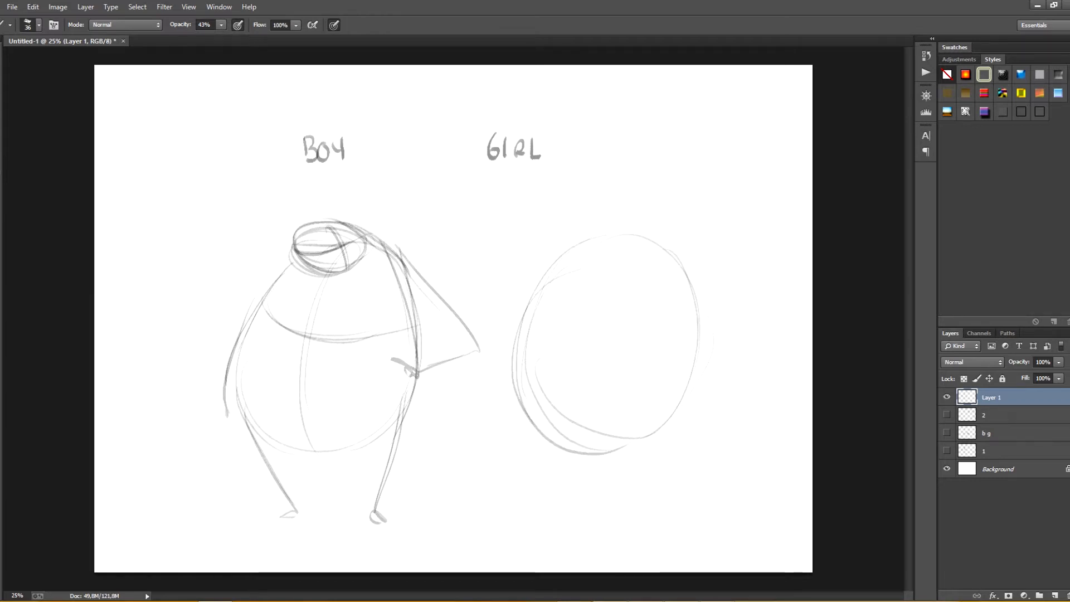
pyautogui.moveTo(540, 290); pyautogui.dragTo(624, 330)
pyautogui.moveTo(555, 306); pyautogui.dragTo(699, 319)
pyautogui.moveTo(574, 358); pyautogui.dragTo(559, 435)
pyautogui.moveTo(625, 250)
pyautogui.mouseDown()
pyautogui.moveTo(574, 457)
pyautogui.moveTo(575, 434)
pyautogui.mouseUp()
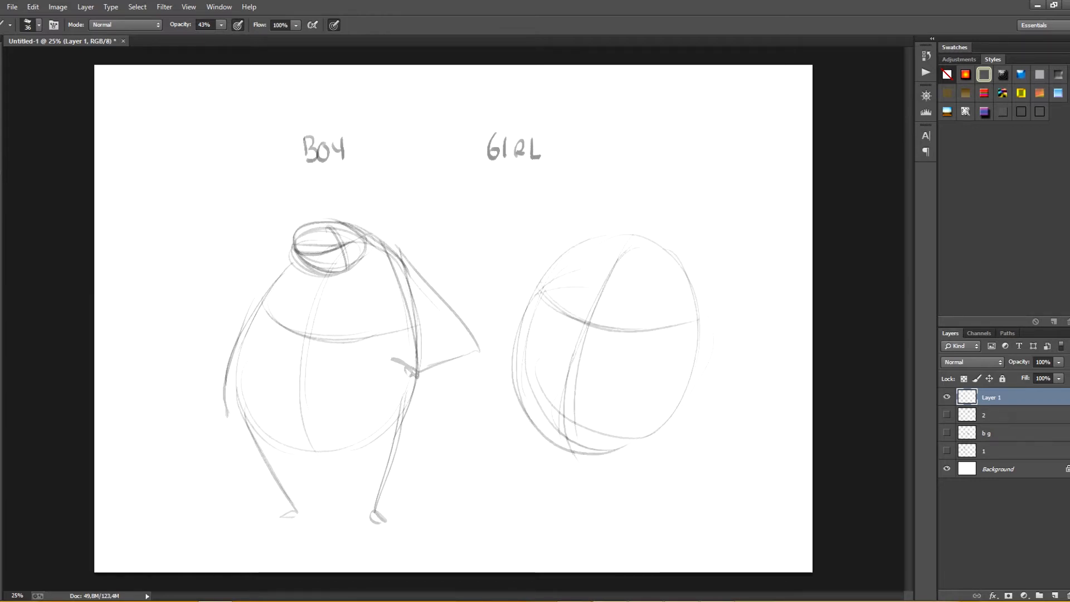
# Step: Draw the girl's two legs with feet and add curved hip lines along the bottom of her torso
pyautogui.moveTo(548, 361)
pyautogui.mouseDown()
pyautogui.moveTo(529, 485)
pyautogui.moveTo(560, 521)
pyautogui.mouseUp()
pyautogui.moveTo(560, 520); pyautogui.dragTo(543, 525)
pyautogui.moveTo(691, 360)
pyautogui.mouseDown()
pyautogui.moveTo(629, 523)
pyautogui.moveTo(651, 522)
pyautogui.mouseUp()
pyautogui.moveTo(521, 391); pyautogui.dragTo(616, 437)
pyautogui.moveTo(536, 414); pyautogui.dragTo(635, 442)
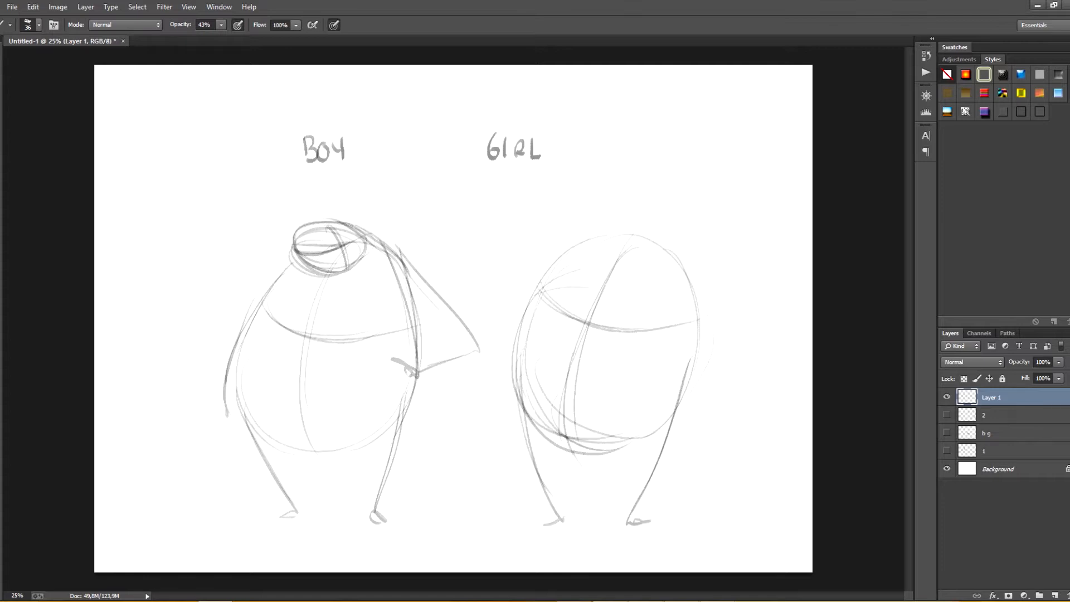
# Step: Draw the girl's oval head above her torso and two rounded bust curves across her chest
pyautogui.moveTo(549, 260)
pyautogui.mouseDown()
pyautogui.moveTo(516, 290)
pyautogui.moveTo(506, 318)
pyautogui.moveTo(513, 308)
pyautogui.moveTo(519, 329)
pyautogui.moveTo(565, 309)
pyautogui.mouseUp()
pyautogui.moveTo(619, 202)
pyautogui.mouseDown()
pyautogui.moveTo(646, 248)
pyautogui.moveTo(625, 254)
pyautogui.mouseUp()
pyautogui.moveTo(589, 214); pyautogui.dragTo(658, 219)
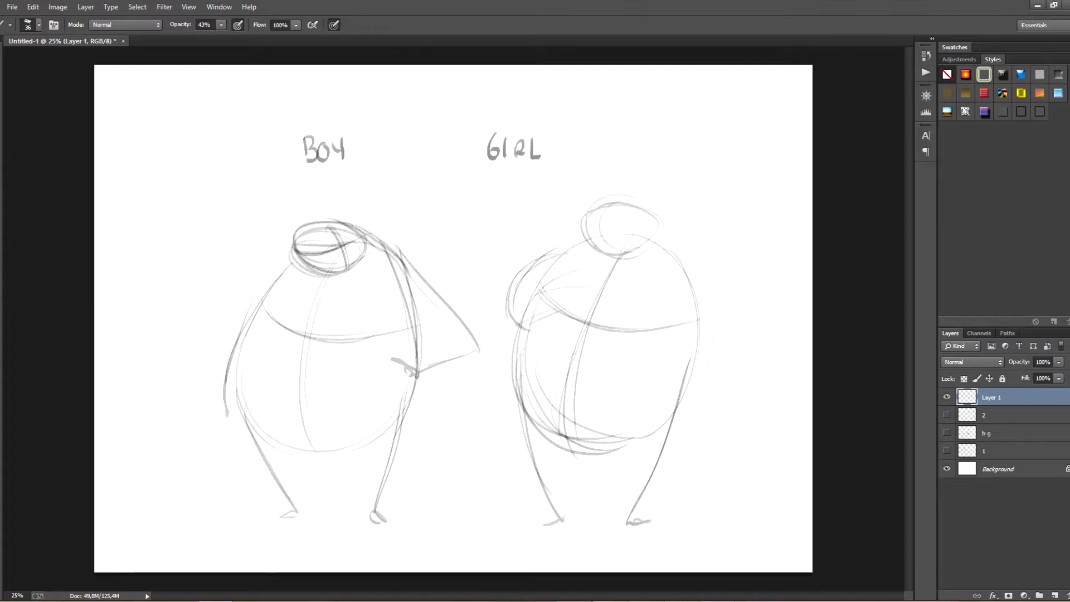
pyautogui.moveTo(613, 325); pyautogui.dragTo(674, 351)
pyautogui.moveTo(663, 274); pyautogui.dragTo(678, 335)
pyautogui.moveTo(604, 311)
pyautogui.mouseDown()
pyautogui.moveTo(634, 344)
pyautogui.moveTo(668, 348)
pyautogui.mouseUp()
pyautogui.moveTo(662, 273); pyautogui.dragTo(671, 345)
# Step: Draw the girl's bent arm with the hand on the hip and strengthen the outline of her head and lower torso
pyautogui.moveTo(677, 258)
pyautogui.mouseDown()
pyautogui.moveTo(757, 362)
pyautogui.moveTo(659, 369)
pyautogui.mouseUp()
pyautogui.moveTo(589, 214)
pyautogui.mouseDown()
pyautogui.moveTo(659, 234)
pyautogui.moveTo(584, 227)
pyautogui.mouseUp()
pyautogui.moveTo(651, 217); pyautogui.dragTo(686, 293)
pyautogui.moveTo(506, 363); pyautogui.dragTo(528, 430)
pyautogui.moveTo(519, 384); pyautogui.dragTo(641, 448)
pyautogui.moveTo(557, 440); pyautogui.dragTo(697, 359)
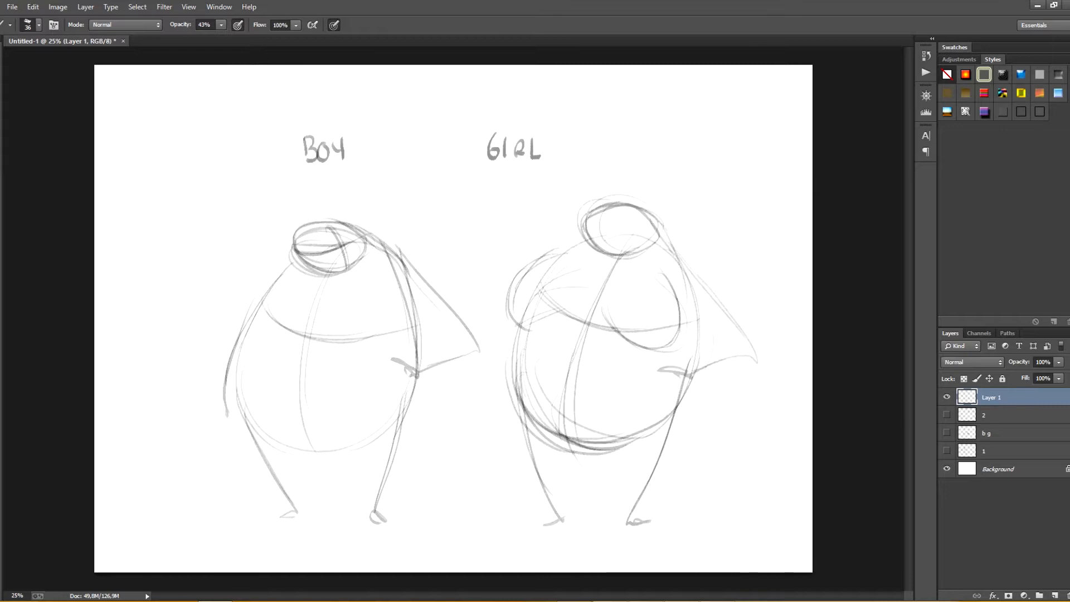
pyautogui.moveTo(641, 438); pyautogui.dragTo(696, 304)
# Step: Add crossing face guidelines to the girl's head, darken her outer bust contour and draw her other arm hanging down
pyautogui.moveTo(568, 254)
pyautogui.mouseDown()
pyautogui.moveTo(511, 287)
pyautogui.moveTo(519, 399)
pyautogui.moveTo(590, 240)
pyautogui.moveTo(647, 238)
pyautogui.mouseUp()
pyautogui.moveTo(585, 222)
pyautogui.mouseDown()
pyautogui.moveTo(653, 237)
pyautogui.moveTo(624, 258)
pyautogui.mouseUp()
pyautogui.moveTo(629, 206); pyautogui.dragTo(629, 254)
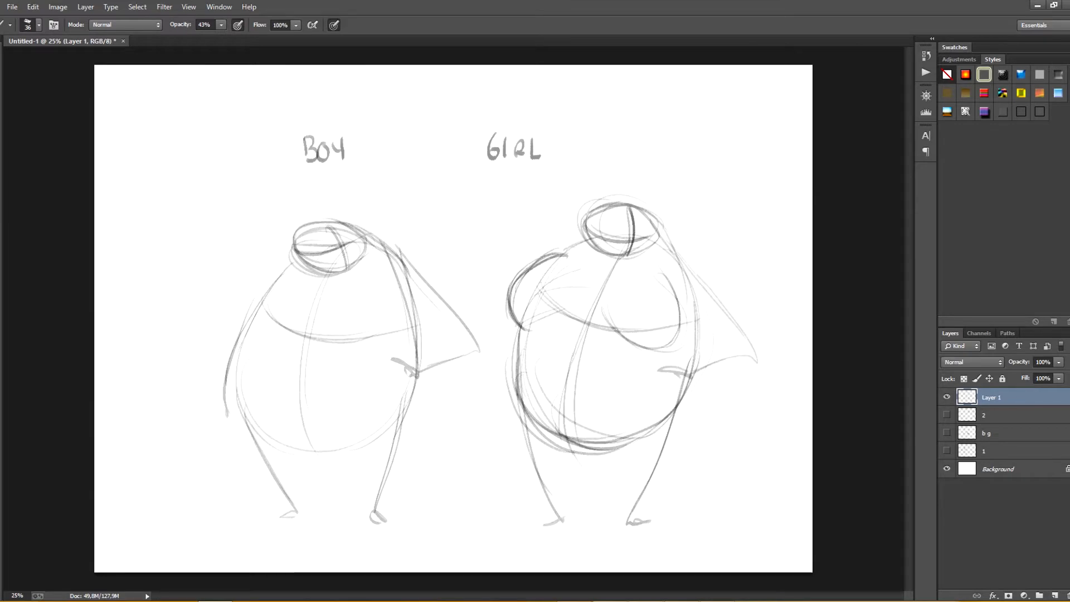
pyautogui.moveTo(560, 307)
pyautogui.mouseDown()
pyautogui.moveTo(513, 328)
pyautogui.moveTo(497, 432)
pyautogui.mouseUp()
pyautogui.moveTo(519, 329); pyautogui.dragTo(506, 428)
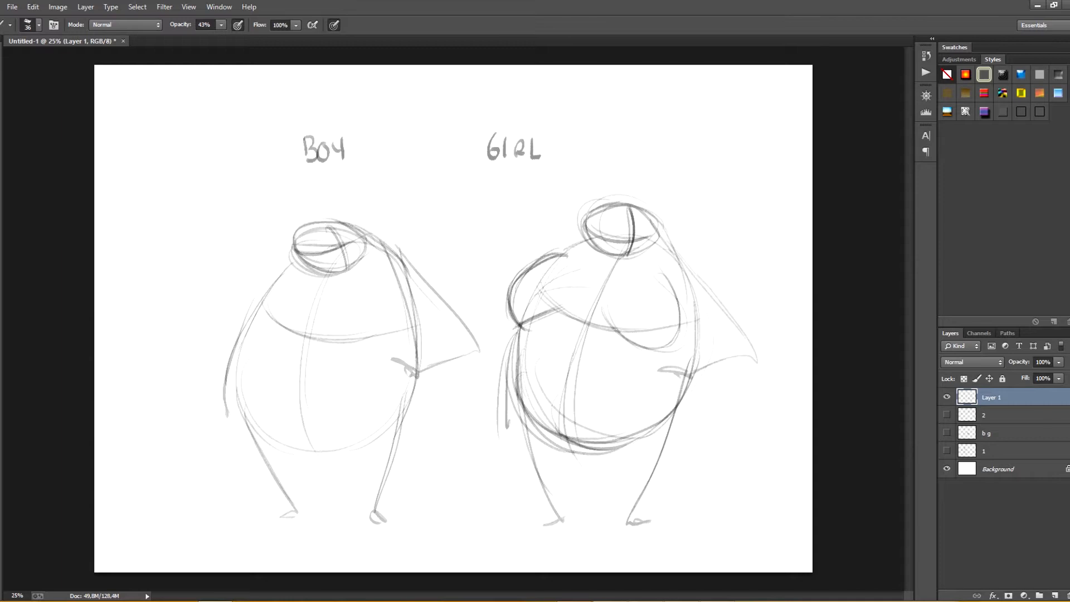
pyautogui.moveTo(685, 269)
pyautogui.mouseDown()
pyautogui.moveTo(691, 378)
pyautogui.moveTo(630, 453)
pyautogui.mouseUp()
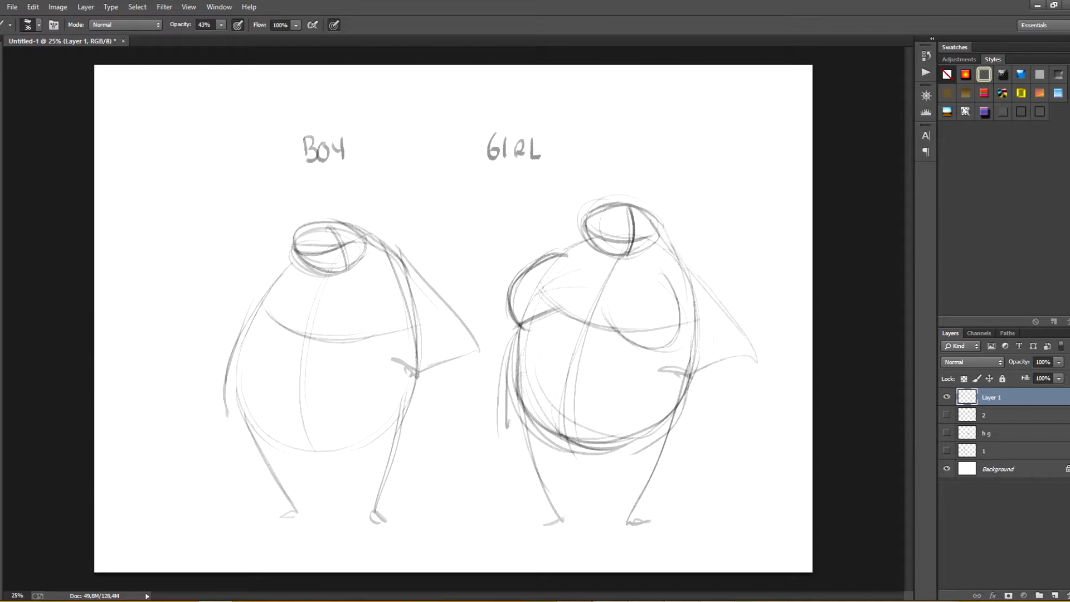
# Step: Rename the boy and girl sketch layer "b g" and hide it
pyautogui.doubleClick(991, 398)
pyautogui.write('b g')
pyautogui.press('Return')
pyautogui.click(947, 397)
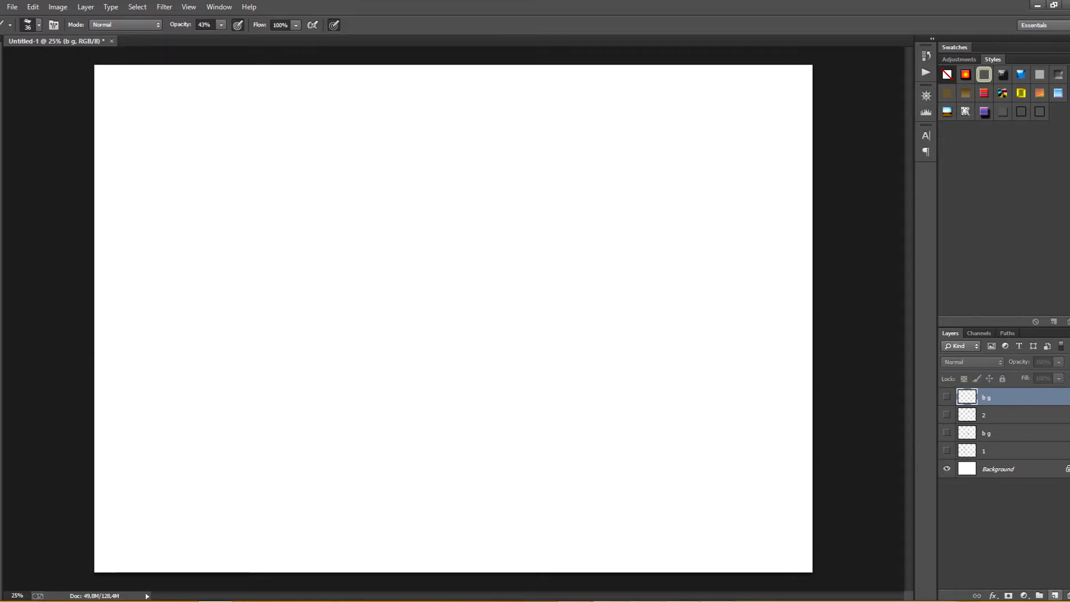
# Step: Create a new layer named "3" and handwrite an underlined 3 near the canvas's upper left
pyautogui.click(1054, 595)
pyautogui.doubleClick(992, 397)
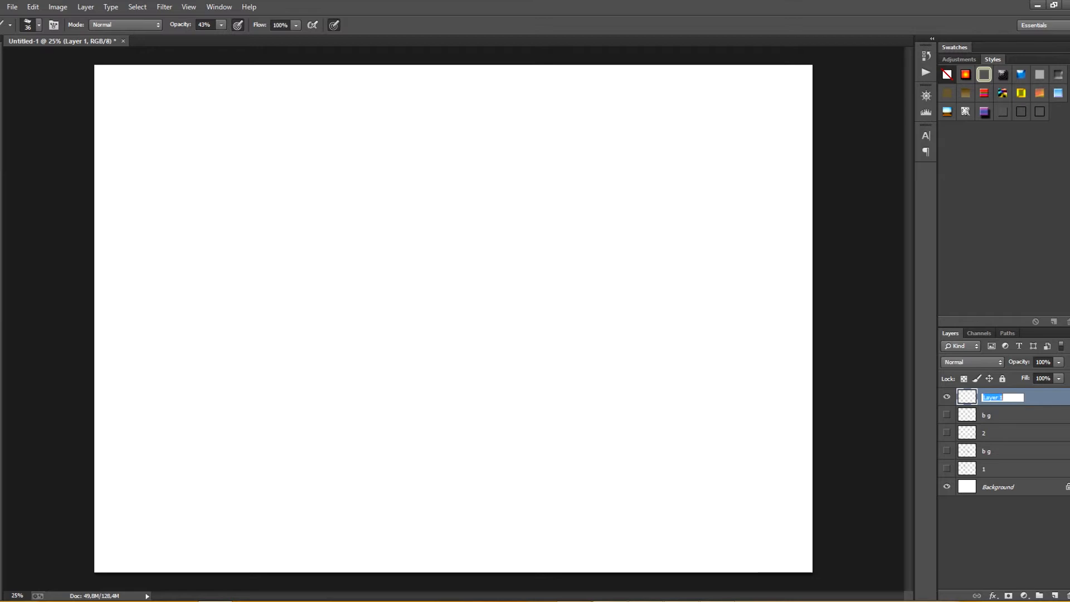
pyautogui.write('3')
pyautogui.press('Return')
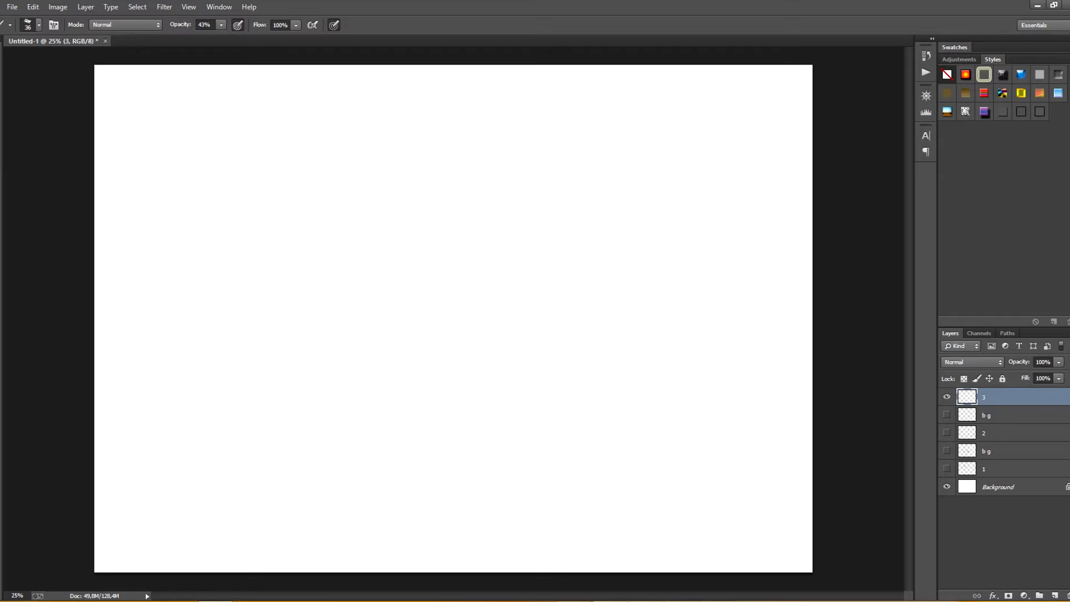
pyautogui.moveTo(223, 127)
pyautogui.mouseDown()
pyautogui.moveTo(238, 129)
pyautogui.moveTo(224, 150)
pyautogui.moveTo(247, 156)
pyautogui.mouseUp()
# Step: Sketch a wide oval chest with a curved centre line and a narrower rounded waist and pelvis beneath it
pyautogui.moveTo(351, 181); pyautogui.dragTo(411, 180)
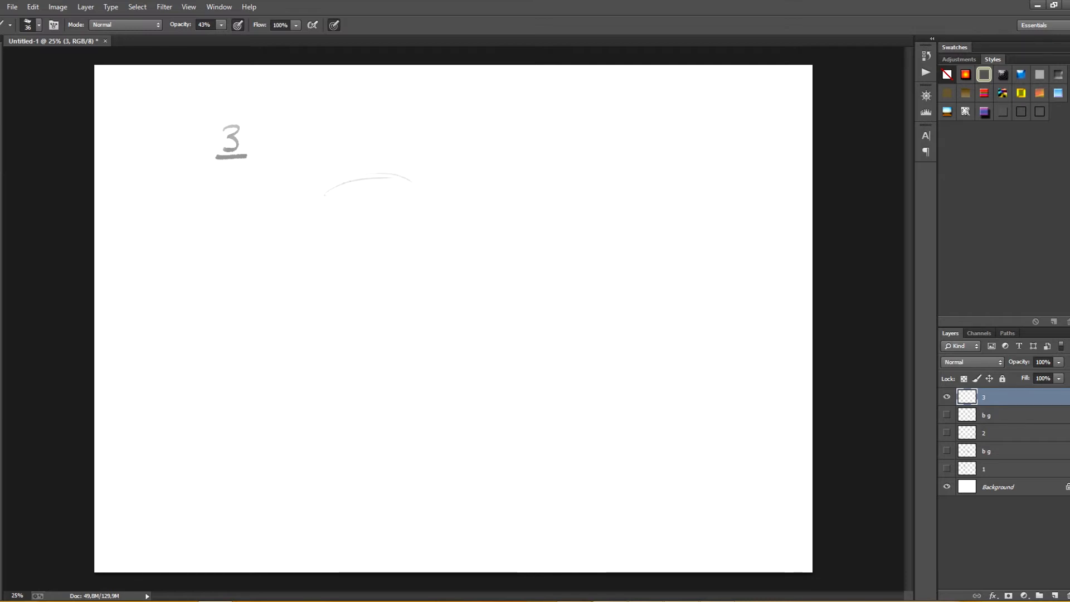
pyautogui.moveTo(326, 195); pyautogui.dragTo(346, 282)
pyautogui.moveTo(328, 196)
pyautogui.mouseDown()
pyautogui.moveTo(340, 180)
pyautogui.moveTo(429, 234)
pyautogui.mouseUp()
pyautogui.moveTo(371, 173)
pyautogui.mouseDown()
pyautogui.moveTo(345, 254)
pyautogui.moveTo(350, 246)
pyautogui.moveTo(345, 308)
pyautogui.mouseUp()
pyautogui.moveTo(334, 251); pyautogui.dragTo(345, 310)
pyautogui.moveTo(347, 309)
pyautogui.mouseDown()
pyautogui.moveTo(373, 321)
pyautogui.moveTo(391, 308)
pyautogui.mouseUp()
pyautogui.moveTo(401, 254)
pyautogui.mouseDown()
pyautogui.moveTo(393, 307)
pyautogui.moveTo(339, 286)
pyautogui.mouseUp()
# Step: Draw two long tapering legs with small feet below the pelvis and an oval head above the chest
pyautogui.moveTo(341, 301); pyautogui.dragTo(352, 524)
pyautogui.moveTo(401, 299); pyautogui.dragTo(395, 524)
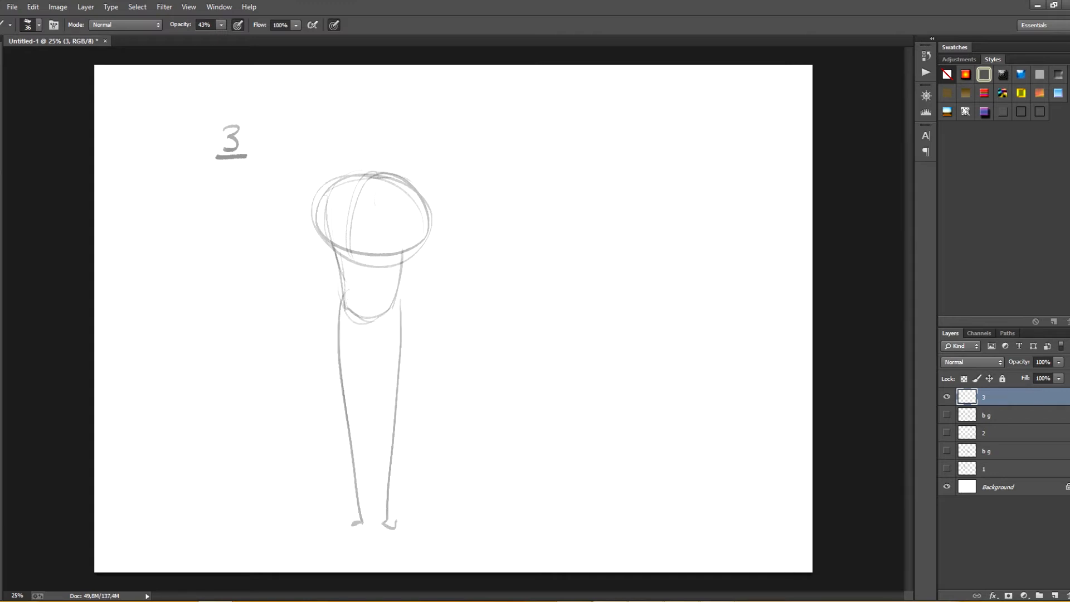
pyautogui.moveTo(365, 160)
pyautogui.mouseDown()
pyautogui.moveTo(357, 120)
pyautogui.moveTo(340, 150)
pyautogui.mouseUp()
pyautogui.moveTo(368, 92); pyautogui.dragTo(343, 145)
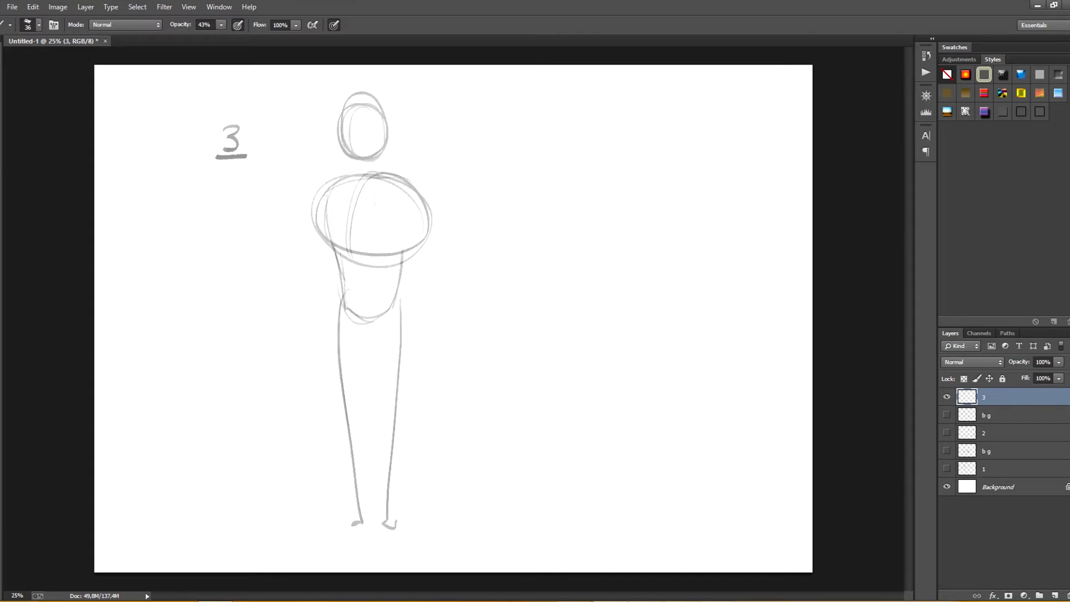
# Step: Draw two bent arms on the broad-chested figure, with the elbows pointing outward
pyautogui.moveTo(410, 185)
pyautogui.mouseDown()
pyautogui.moveTo(446, 232)
pyautogui.moveTo(406, 270)
pyautogui.mouseUp()
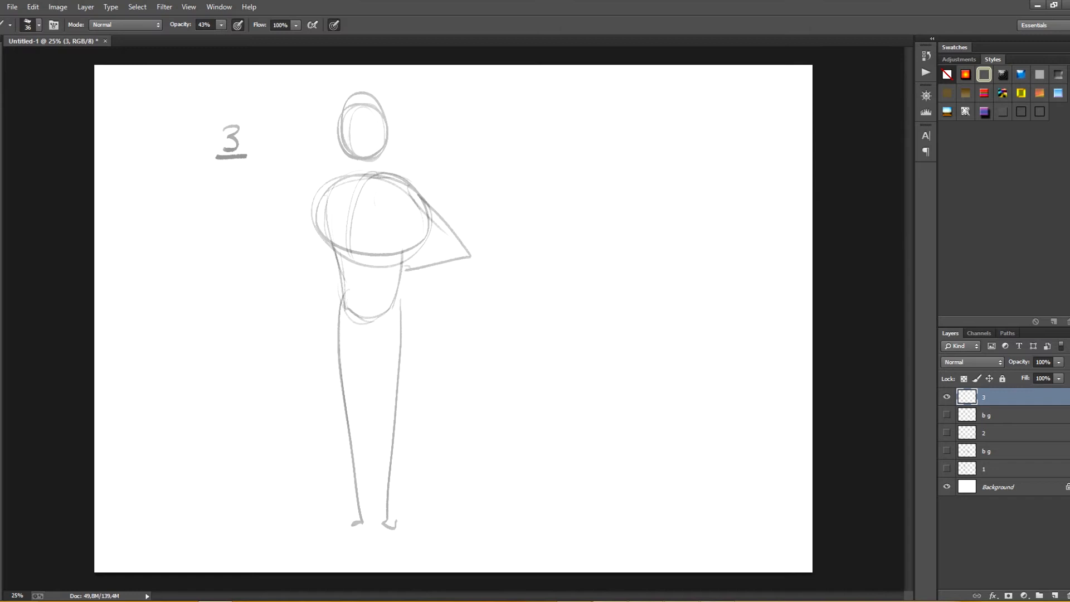
pyautogui.moveTo(326, 195)
pyautogui.mouseDown()
pyautogui.moveTo(283, 225)
pyautogui.moveTo(346, 266)
pyautogui.mouseUp()
pyautogui.hotkey('ctrl', 'alt', 'z')
pyautogui.hotkey('ctrl', 'alt', 'z')
pyautogui.hotkey('ctrl', 'alt', 'z')
pyautogui.moveTo(319, 197); pyautogui.dragTo(305, 278)
pyautogui.moveTo(305, 278)
pyautogui.mouseDown()
pyautogui.moveTo(329, 267)
pyautogui.moveTo(322, 300)
pyautogui.mouseUp()
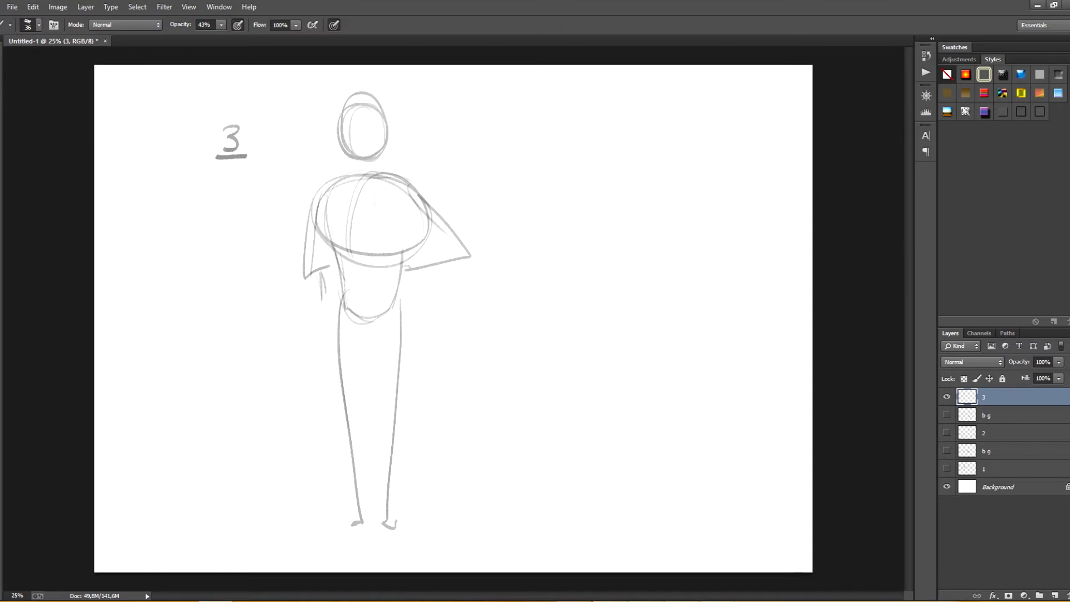
# Step: Darken the broad-chested figure's torso sides and add pectoral lines with a centre line down the abdomen
pyautogui.moveTo(324, 192); pyautogui.dragTo(330, 237)
pyautogui.moveTo(319, 192); pyautogui.dragTo(328, 244)
pyautogui.moveTo(324, 233)
pyautogui.mouseDown()
pyautogui.moveTo(363, 220)
pyautogui.moveTo(402, 239)
pyautogui.moveTo(425, 199)
pyautogui.mouseUp()
pyautogui.moveTo(355, 228); pyautogui.dragTo(361, 319)
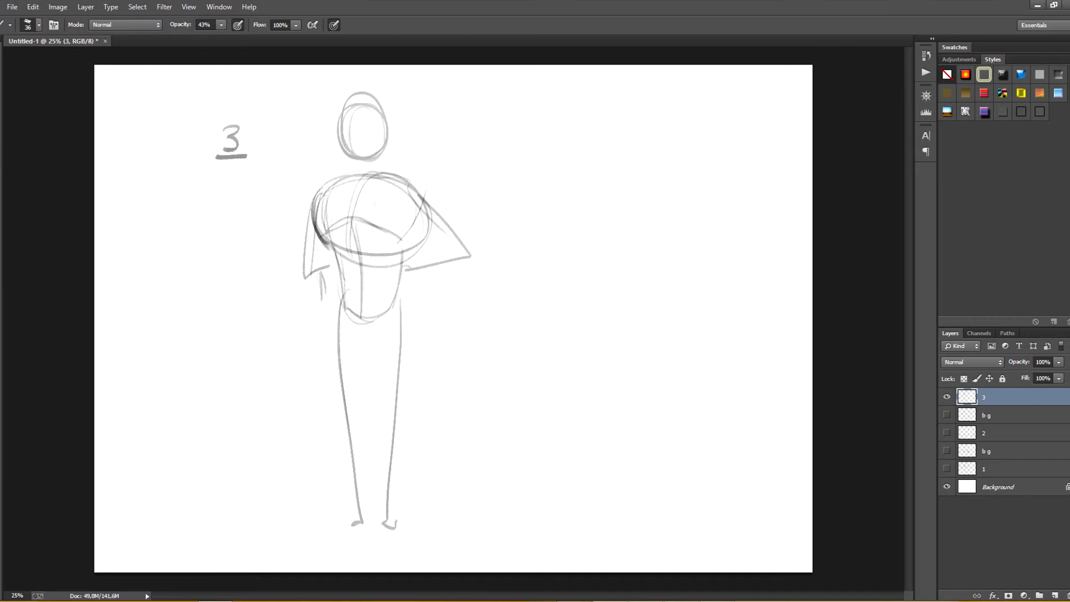
pyautogui.moveTo(404, 250); pyautogui.dragTo(398, 315)
# Step: Add the broad-chested figure's neck, strengthen one leg and extend both feet outward
pyautogui.moveTo(346, 134); pyautogui.dragTo(343, 179)
pyautogui.moveTo(345, 122); pyautogui.dragTo(344, 171)
pyautogui.moveTo(387, 136); pyautogui.dragTo(390, 182)
pyautogui.moveTo(339, 281)
pyautogui.mouseDown()
pyautogui.moveTo(354, 541)
pyautogui.moveTo(314, 560)
pyautogui.mouseUp()
pyautogui.moveTo(396, 522); pyautogui.dragTo(405, 540)
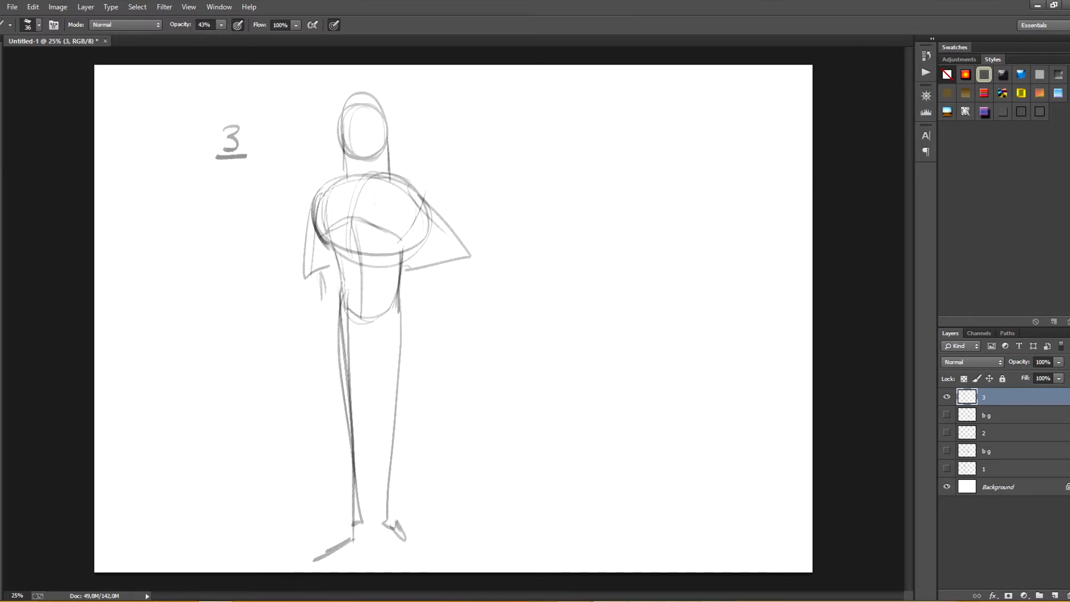
# Step: Sketch a second figure beside the first with a sloping-shouldered chest block, a waist line and an oval head
pyautogui.moveTo(574, 220)
pyautogui.mouseDown()
pyautogui.moveTo(638, 199)
pyautogui.moveTo(573, 291)
pyautogui.moveTo(571, 279)
pyautogui.mouseUp()
pyautogui.moveTo(571, 282); pyautogui.dragTo(632, 273)
pyautogui.moveTo(640, 199); pyautogui.dragTo(626, 278)
pyautogui.moveTo(641, 214)
pyautogui.mouseDown()
pyautogui.moveTo(628, 278)
pyautogui.moveTo(633, 267)
pyautogui.mouseUp()
pyautogui.moveTo(574, 283); pyautogui.dragTo(580, 341)
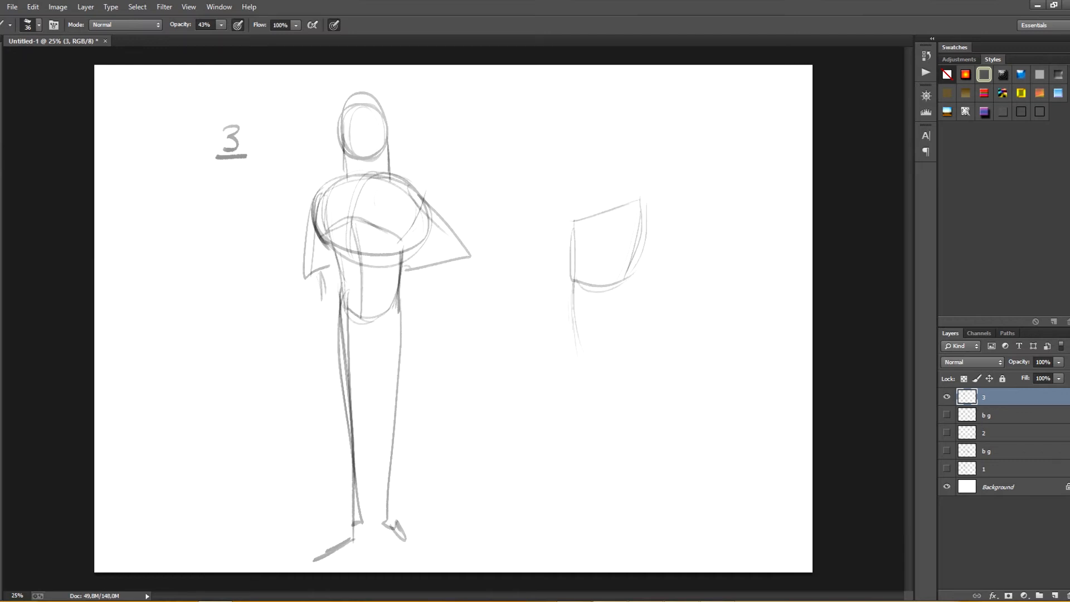
pyautogui.moveTo(587, 160); pyautogui.dragTo(595, 196)
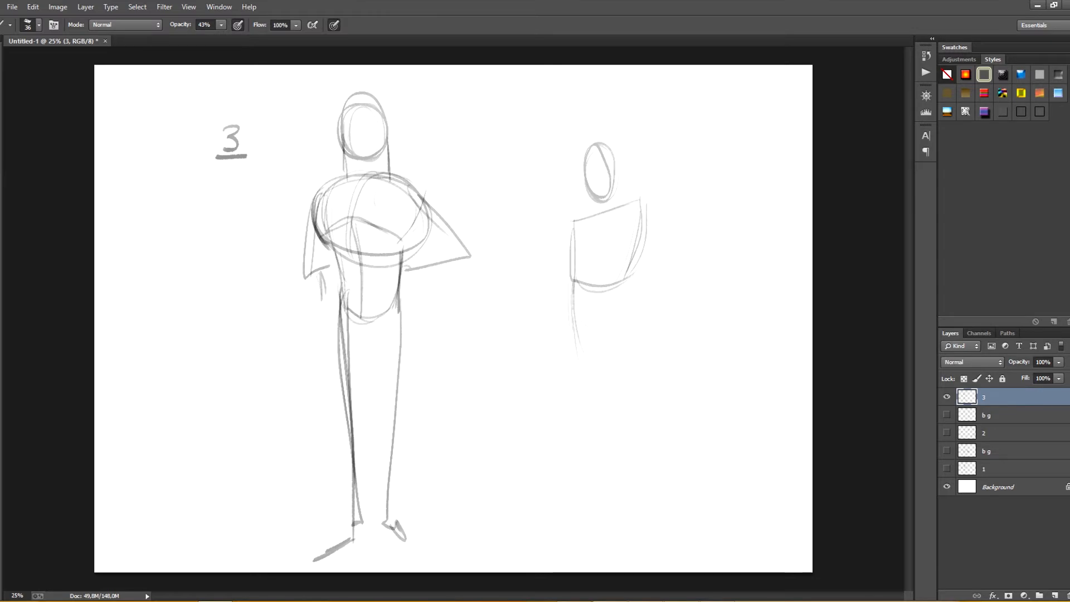
# Step: Add a tilted hip line and two tapering legs to the second figure
pyautogui.moveTo(569, 329); pyautogui.dragTo(634, 307)
pyautogui.moveTo(640, 266); pyautogui.dragTo(631, 312)
pyautogui.moveTo(636, 243); pyautogui.dragTo(613, 507)
pyautogui.moveTo(576, 346); pyautogui.dragTo(614, 554)
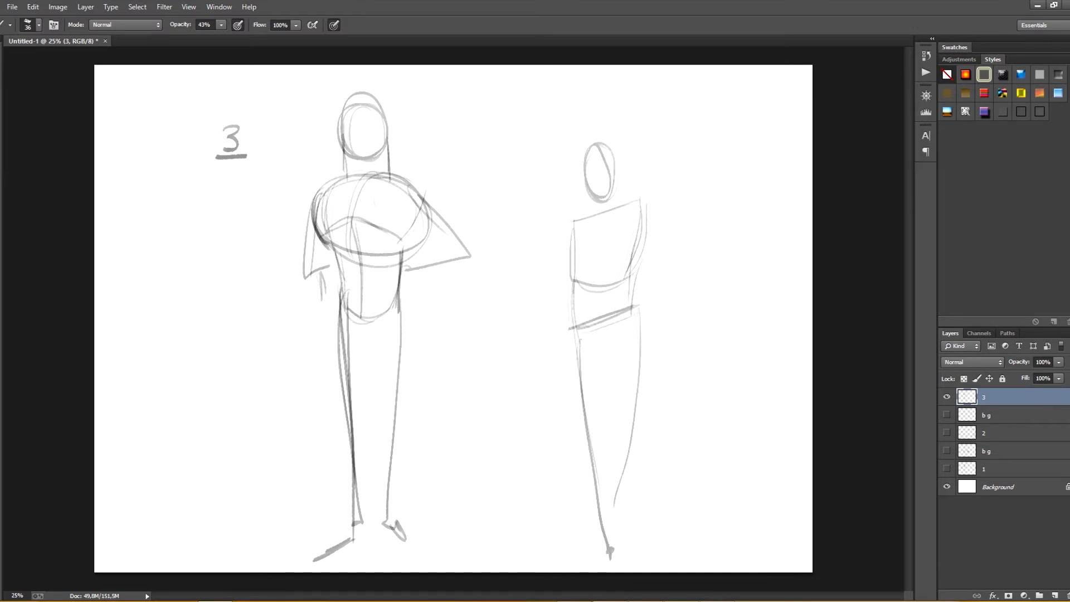
# Step: Draw the second figure's neck, one arm hanging down and the other bent toward the waist
pyautogui.moveTo(637, 196); pyautogui.dragTo(625, 281)
pyautogui.moveTo(591, 176)
pyautogui.mouseDown()
pyautogui.moveTo(595, 207)
pyautogui.moveTo(555, 374)
pyautogui.mouseUp()
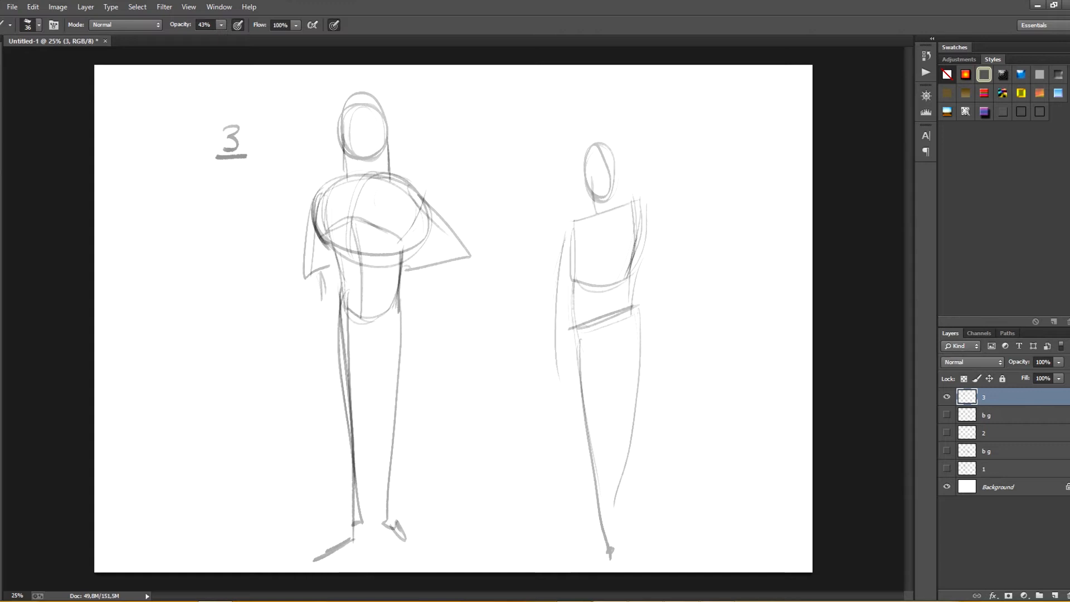
pyautogui.moveTo(569, 238); pyautogui.dragTo(571, 403)
pyautogui.moveTo(642, 198)
pyautogui.mouseDown()
pyautogui.moveTo(700, 272)
pyautogui.moveTo(637, 290)
pyautogui.mouseUp()
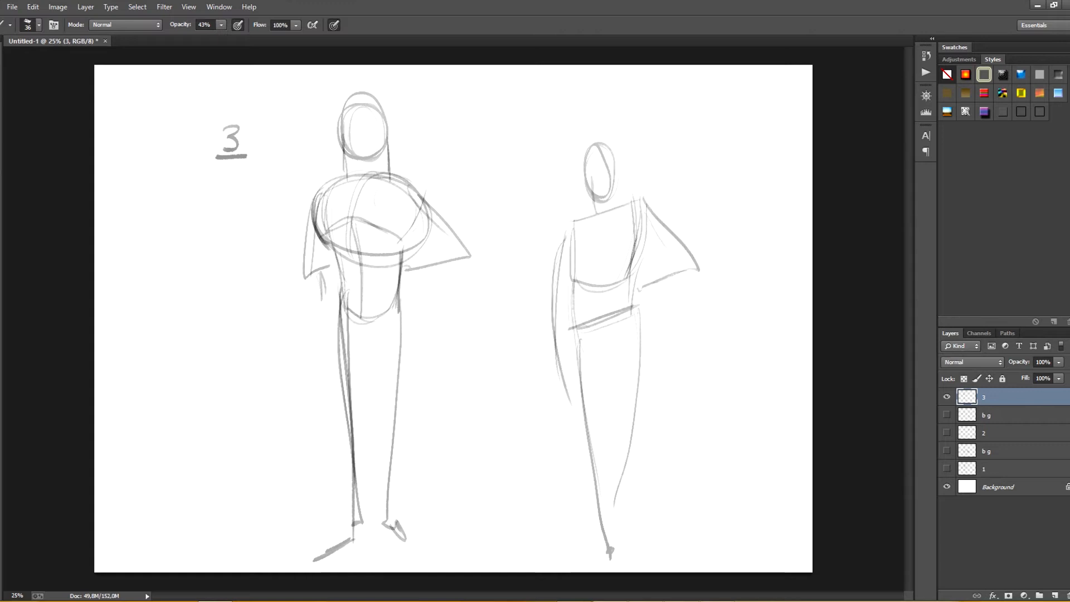
# Step: Strengthen the second figure's chest, waist and hip contours and add bust curves
pyautogui.moveTo(642, 199)
pyautogui.mouseDown()
pyautogui.moveTo(631, 286)
pyautogui.moveTo(628, 276)
pyautogui.mouseUp()
pyautogui.moveTo(570, 219); pyautogui.dragTo(574, 272)
pyautogui.moveTo(574, 216); pyautogui.dragTo(579, 374)
pyautogui.moveTo(584, 287); pyautogui.dragTo(581, 379)
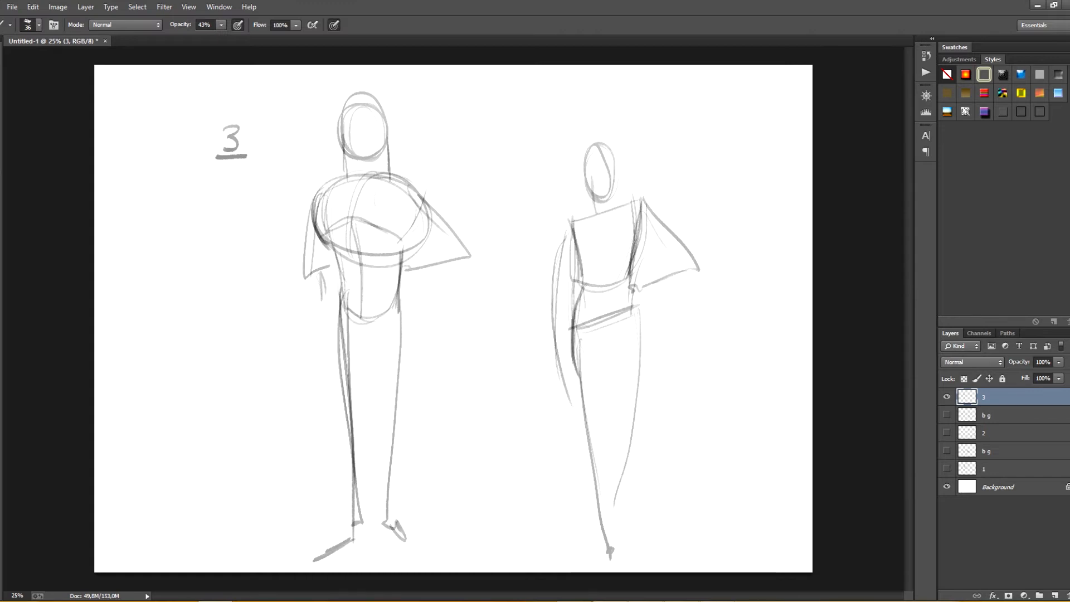
pyautogui.moveTo(628, 277); pyautogui.dragTo(630, 336)
pyautogui.moveTo(632, 274); pyautogui.dragTo(639, 371)
pyautogui.moveTo(632, 319); pyautogui.dragTo(635, 423)
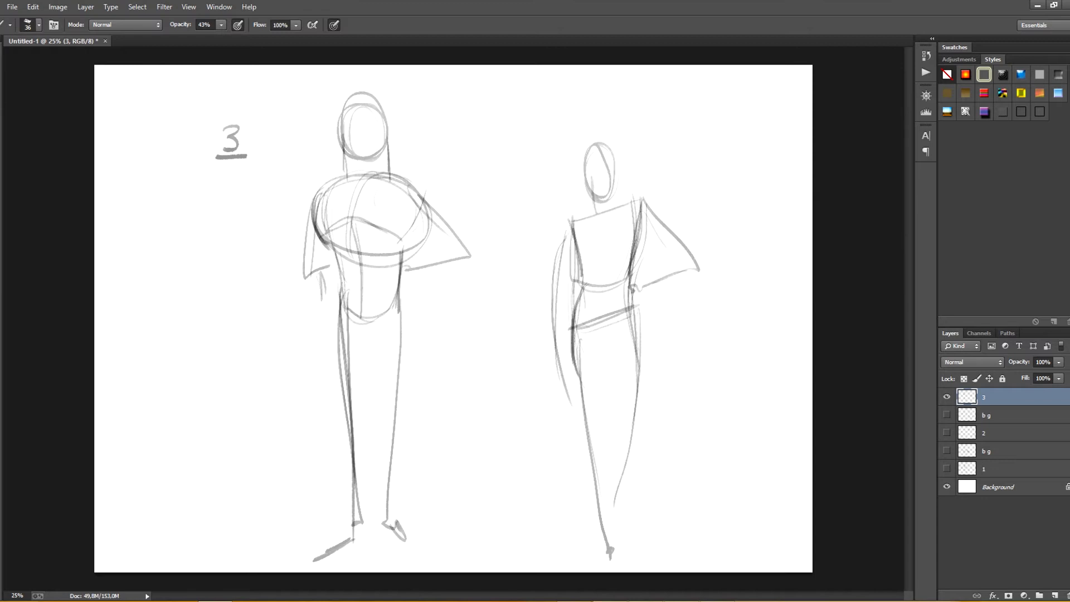
pyautogui.moveTo(643, 221)
pyautogui.mouseDown()
pyautogui.moveTo(632, 256)
pyautogui.moveTo(610, 259)
pyautogui.mouseUp()
# Step: Sketch a third figure at the far left with a tapered chest block, centre line, pectoral lines and oval head
pyautogui.moveTo(169, 286)
pyautogui.mouseDown()
pyautogui.moveTo(263, 295)
pyautogui.moveTo(184, 362)
pyautogui.mouseUp()
pyautogui.moveTo(264, 299); pyautogui.dragTo(238, 370)
pyautogui.moveTo(178, 360); pyautogui.dragTo(225, 372)
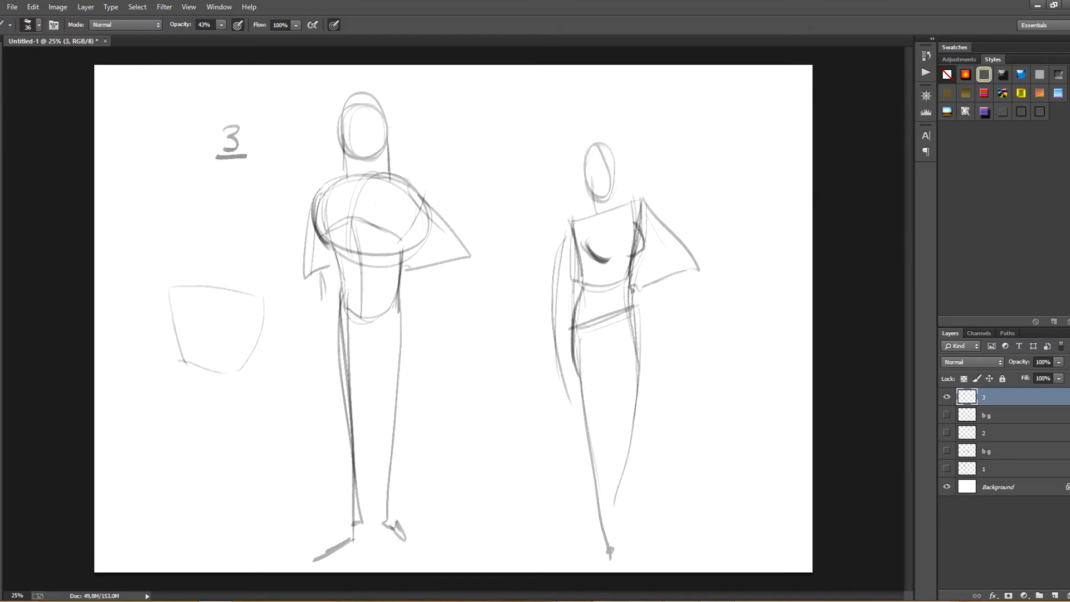
pyautogui.moveTo(167, 295)
pyautogui.mouseDown()
pyautogui.moveTo(181, 349)
pyautogui.moveTo(213, 334)
pyautogui.mouseUp()
pyautogui.moveTo(212, 293)
pyautogui.mouseDown()
pyautogui.moveTo(211, 360)
pyautogui.moveTo(242, 343)
pyautogui.mouseUp()
pyautogui.hotkey('ctrl', 'alt', 'z')
pyautogui.hotkey('ctrl', 'alt', 'z')
pyautogui.hotkey('ctrl', 'alt', 'z')
pyautogui.moveTo(260, 297); pyautogui.dragTo(244, 341)
pyautogui.moveTo(166, 290); pyautogui.dragTo(186, 339)
pyautogui.moveTo(197, 235)
pyautogui.mouseDown()
pyautogui.moveTo(193, 265)
pyautogui.moveTo(196, 229)
pyautogui.mouseUp()
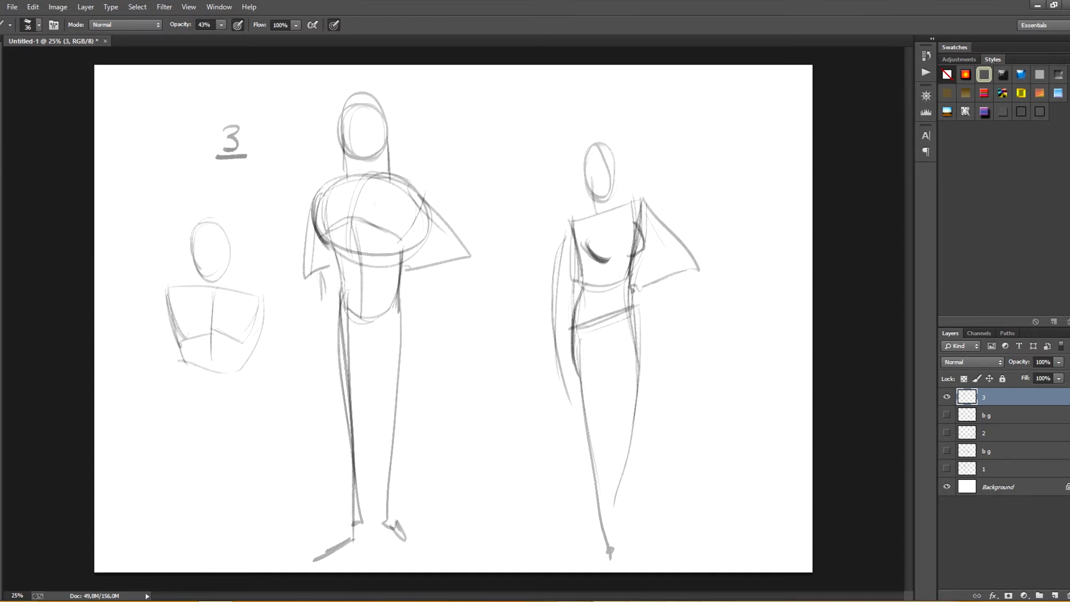
# Step: Add the third figure's neck and a narrower waist block below the chest, and darken the chest sides
pyautogui.moveTo(201, 268); pyautogui.dragTo(216, 274)
pyautogui.moveTo(225, 226)
pyautogui.mouseDown()
pyautogui.moveTo(236, 296)
pyautogui.moveTo(225, 302)
pyautogui.mouseUp()
pyautogui.moveTo(240, 289); pyautogui.dragTo(211, 310)
pyautogui.moveTo(186, 368)
pyautogui.mouseDown()
pyautogui.moveTo(195, 426)
pyautogui.moveTo(239, 414)
pyautogui.mouseUp()
pyautogui.moveTo(242, 377); pyautogui.dragTo(240, 415)
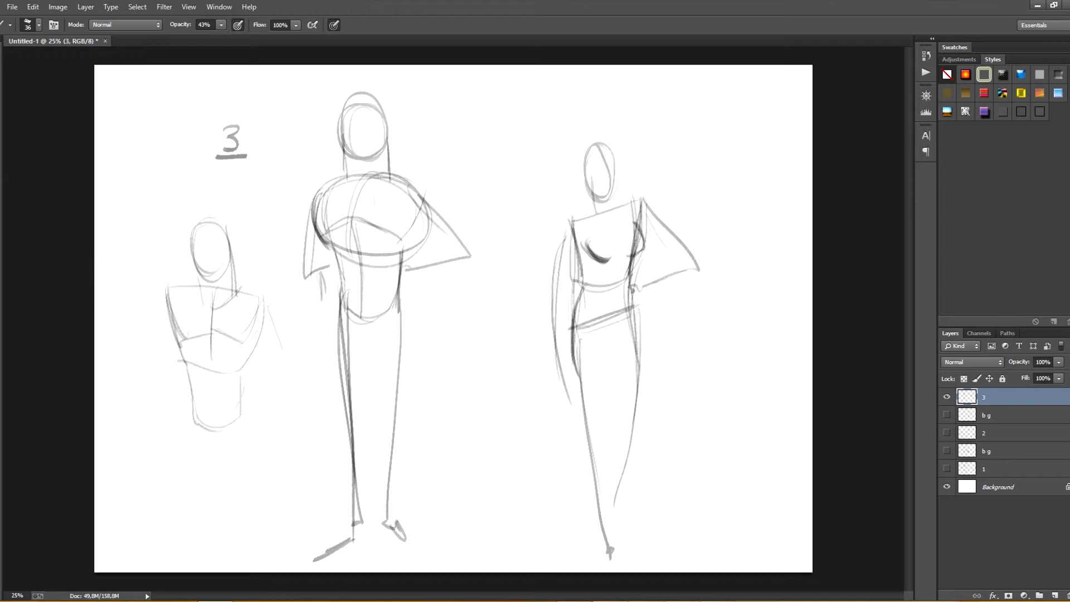
pyautogui.moveTo(170, 290); pyautogui.dragTo(185, 340)
pyautogui.moveTo(257, 307); pyautogui.dragTo(242, 342)
# Step: Draw the third figure's angled, bent legs and darken the back of its head and neck
pyautogui.moveTo(247, 404); pyautogui.dragTo(168, 496)
pyautogui.moveTo(241, 382)
pyautogui.mouseDown()
pyautogui.moveTo(251, 474)
pyautogui.moveTo(186, 512)
pyautogui.mouseUp()
pyautogui.moveTo(192, 394); pyautogui.dragTo(167, 495)
pyautogui.moveTo(192, 395); pyautogui.dragTo(161, 506)
pyautogui.moveTo(188, 226); pyautogui.dragTo(239, 294)
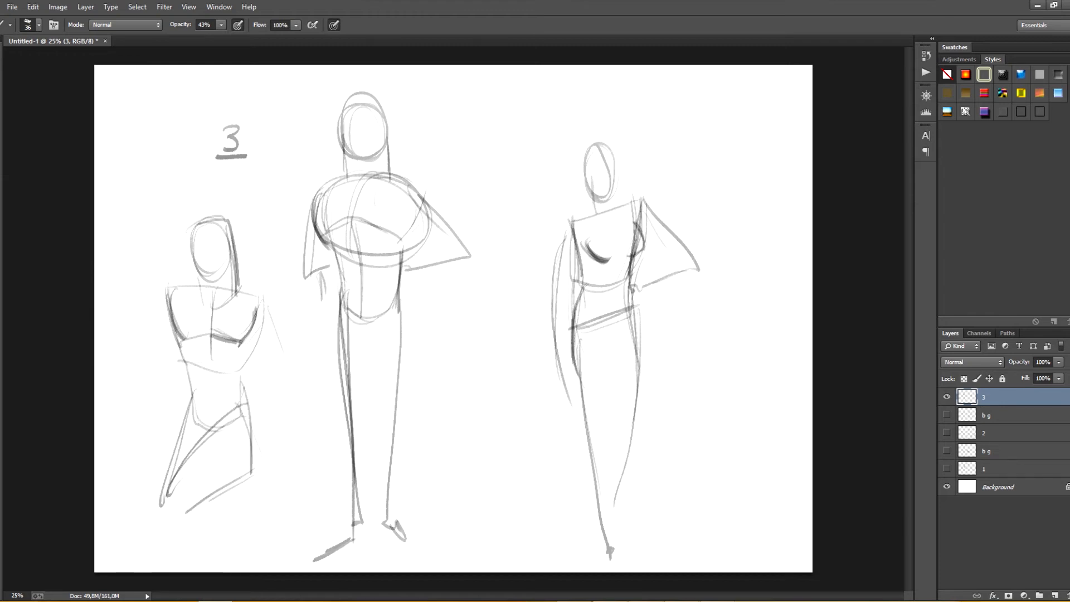
# Step: Sketch a small fourth figure between the two tall ones with an oval head, tapered torso, hips and legs
pyautogui.moveTo(439, 340)
pyautogui.mouseDown()
pyautogui.moveTo(497, 328)
pyautogui.moveTo(490, 385)
pyautogui.mouseUp()
pyautogui.moveTo(440, 341)
pyautogui.mouseDown()
pyautogui.moveTo(437, 424)
pyautogui.moveTo(477, 464)
pyautogui.mouseUp()
pyautogui.moveTo(495, 384); pyautogui.dragTo(493, 487)
pyautogui.moveTo(464, 274); pyautogui.dragTo(463, 276)
pyautogui.moveTo(479, 424); pyautogui.dragTo(485, 504)
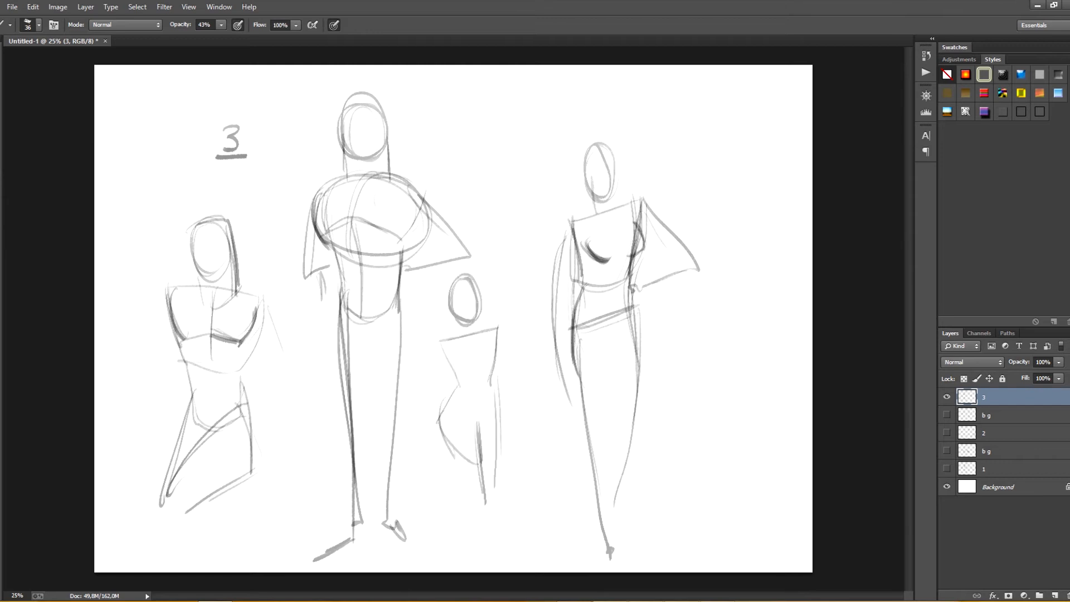
# Step: Define the small fourth figure's chest block, waist, centre line and hip line with darker strokes
pyautogui.moveTo(457, 440); pyautogui.dragTo(482, 496)
pyautogui.moveTo(456, 372); pyautogui.dragTo(494, 375)
pyautogui.moveTo(443, 340); pyautogui.dragTo(497, 327)
pyautogui.moveTo(444, 342); pyautogui.dragTo(460, 382)
pyautogui.moveTo(497, 329); pyautogui.dragTo(491, 376)
pyautogui.moveTo(477, 333); pyautogui.dragTo(478, 437)
pyautogui.moveTo(494, 379); pyautogui.dragTo(496, 427)
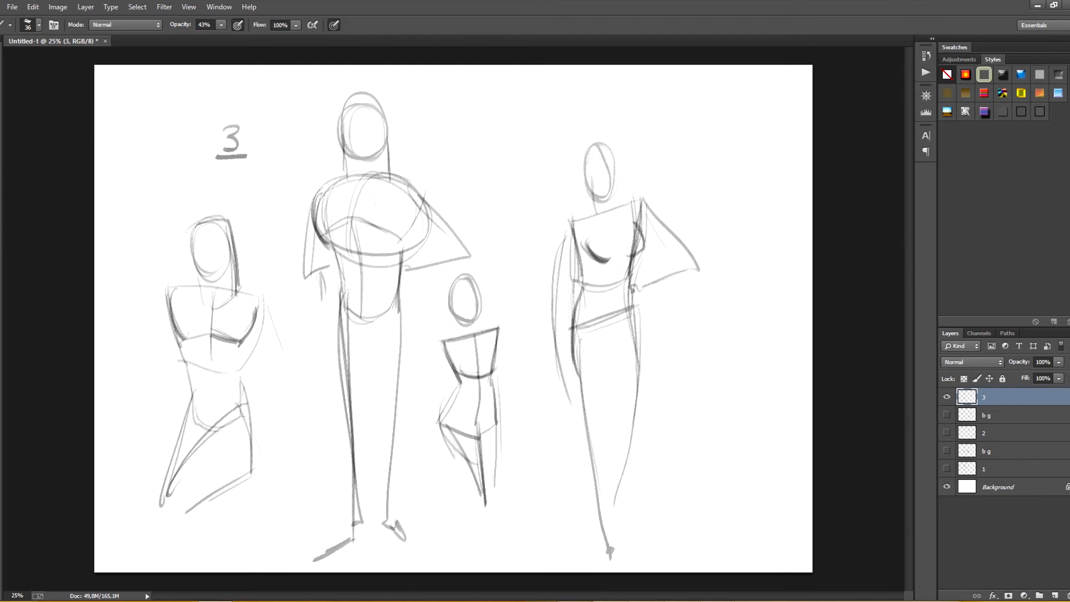
# Step: Reinforce the third figure's centre line, chest sides and waist block with darker strokes
pyautogui.moveTo(213, 288); pyautogui.dragTo(209, 429)
pyautogui.moveTo(176, 297); pyautogui.dragTo(189, 368)
pyautogui.moveTo(257, 307); pyautogui.dragTo(243, 371)
pyautogui.moveTo(188, 371); pyautogui.dragTo(243, 371)
pyautogui.moveTo(189, 375)
pyautogui.mouseDown()
pyautogui.moveTo(199, 429)
pyautogui.moveTo(244, 418)
pyautogui.mouseUp()
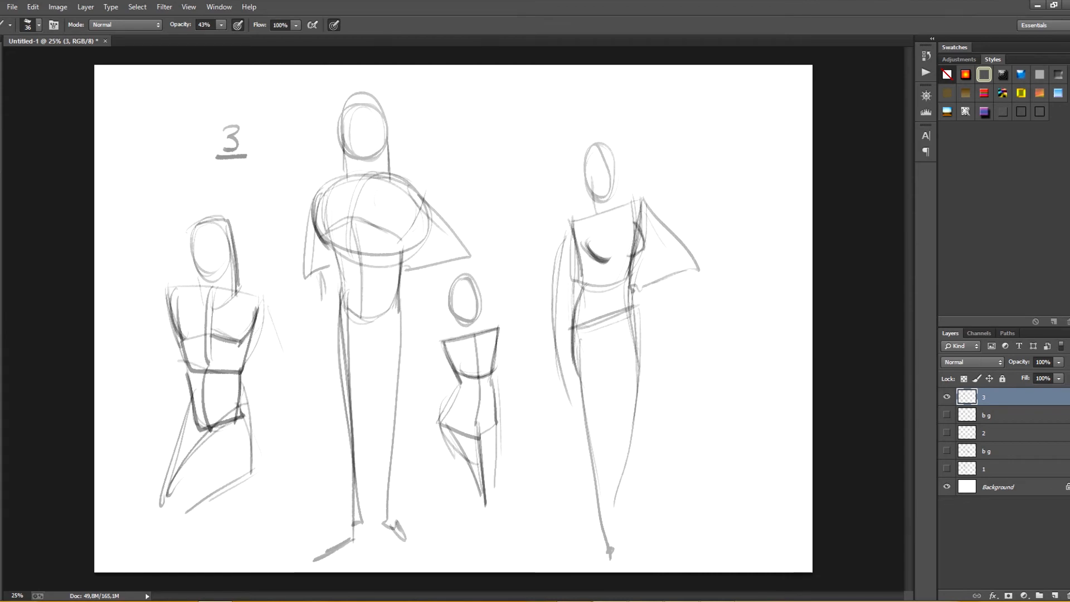
# Step: Draw a two-block tapered torso with a centre line at the far right and enclose it in a loose oval
pyautogui.moveTo(690, 321)
pyautogui.mouseDown()
pyautogui.moveTo(747, 318)
pyautogui.moveTo(701, 397)
pyautogui.mouseUp()
pyautogui.moveTo(761, 320)
pyautogui.mouseDown()
pyautogui.moveTo(735, 403)
pyautogui.moveTo(744, 398)
pyautogui.moveTo(700, 465)
pyautogui.moveTo(729, 459)
pyautogui.mouseUp()
pyautogui.moveTo(740, 406); pyautogui.dragTo(727, 464)
pyautogui.moveTo(722, 319); pyautogui.dragTo(712, 438)
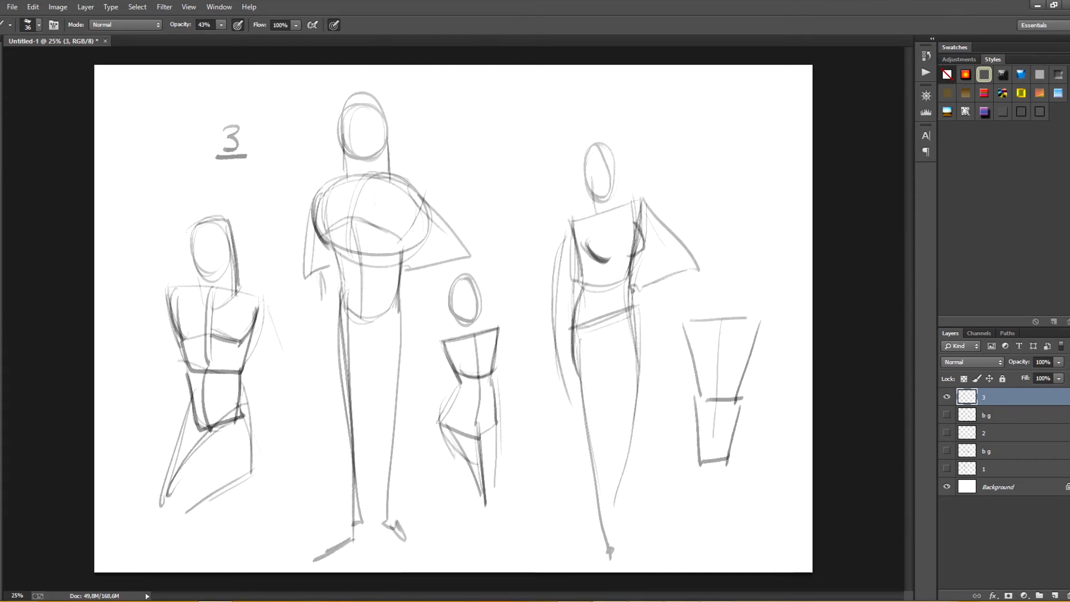
pyautogui.moveTo(686, 312)
pyautogui.mouseDown()
pyautogui.moveTo(697, 463)
pyautogui.moveTo(721, 287)
pyautogui.moveTo(782, 370)
pyautogui.mouseUp()
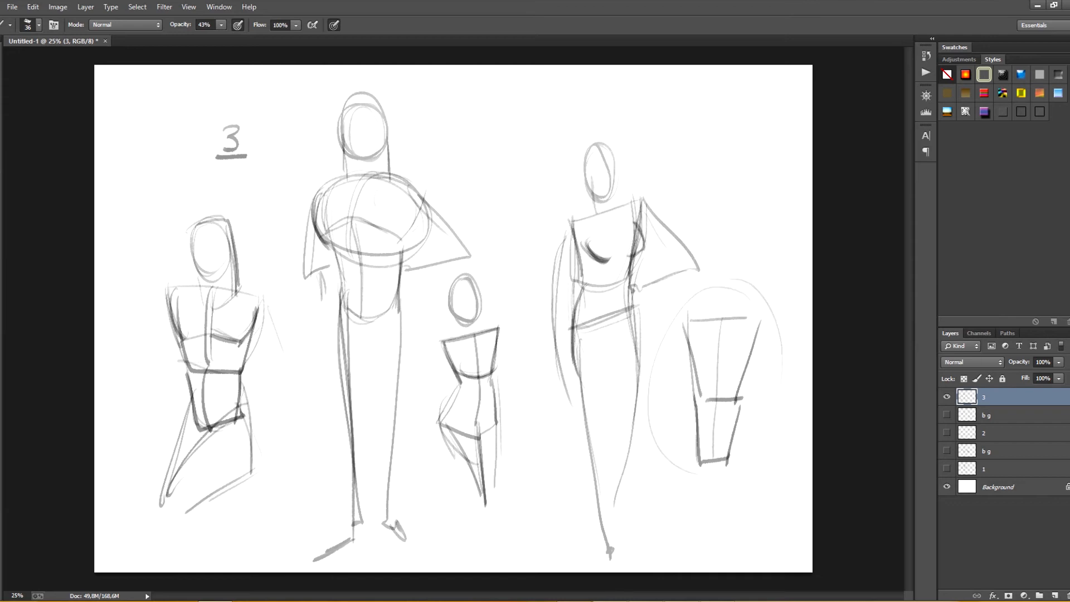
# Step: Hide layer 3, create a new layer and handwrite the headings "BOY" and "GIRL" across the upper canvas
pyautogui.click(947, 396)
pyautogui.click(1055, 596)
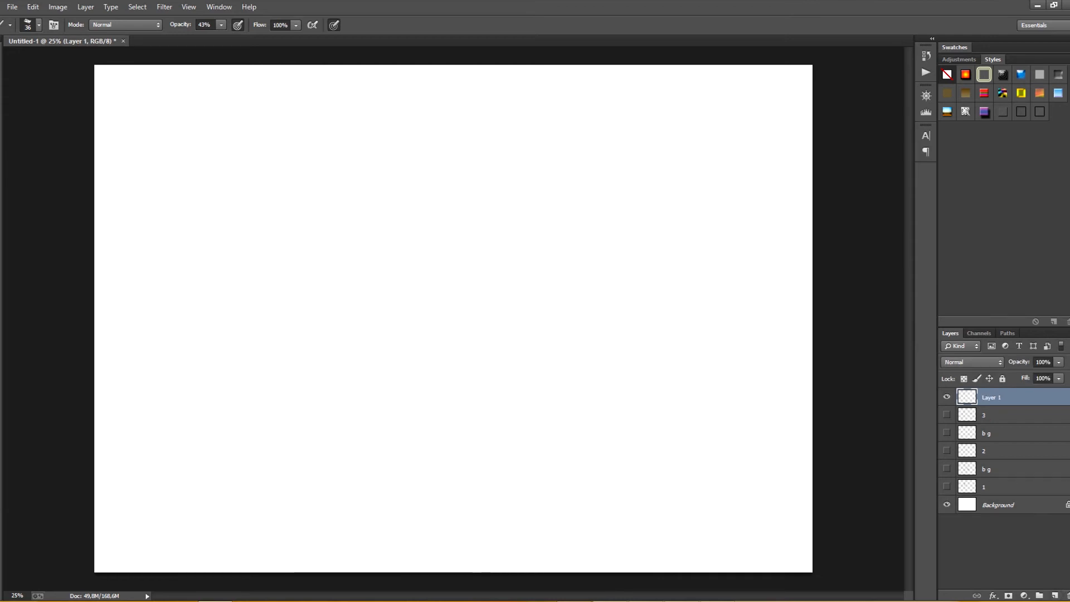
pyautogui.moveTo(263, 149)
pyautogui.mouseDown()
pyautogui.moveTo(263, 174)
pyautogui.moveTo(304, 161)
pyautogui.mouseUp()
pyautogui.moveTo(309, 148); pyautogui.dragTo(310, 173)
pyautogui.moveTo(534, 154); pyautogui.dragTo(542, 171)
pyautogui.moveTo(552, 157)
pyautogui.mouseDown()
pyautogui.moveTo(559, 174)
pyautogui.moveTo(583, 175)
pyautogui.mouseUp()
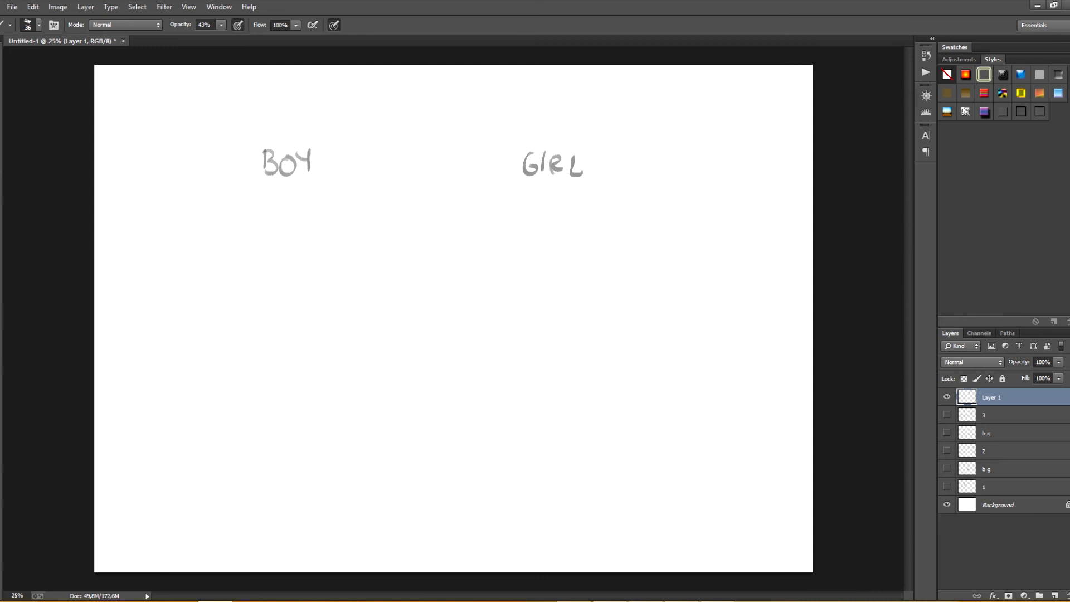
# Step: Sketch the boy's straight-shouldered, tapered chest block with an oval head and thick neck under the BOY heading
pyautogui.moveTo(263, 255); pyautogui.dragTo(352, 252)
pyautogui.moveTo(260, 254); pyautogui.dragTo(273, 339)
pyautogui.moveTo(351, 256); pyautogui.dragTo(339, 332)
pyautogui.moveTo(349, 256); pyautogui.dragTo(329, 341)
pyautogui.moveTo(294, 195)
pyautogui.mouseDown()
pyautogui.moveTo(326, 223)
pyautogui.moveTo(285, 248)
pyautogui.mouseUp()
pyautogui.moveTo(321, 198); pyautogui.dragTo(323, 254)
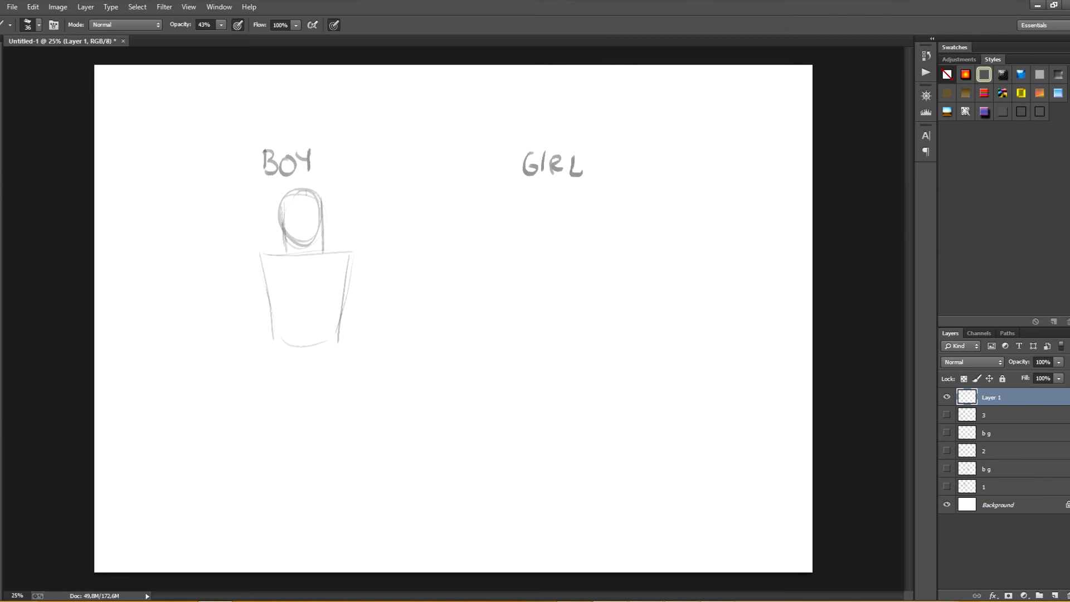
# Step: Add crossing face guidelines to the boy's head, plus a vertical centre line and pectoral lines on his chest
pyautogui.moveTo(306, 192)
pyautogui.mouseDown()
pyautogui.moveTo(309, 245)
pyautogui.moveTo(321, 219)
pyautogui.mouseUp()
pyautogui.moveTo(260, 261); pyautogui.dragTo(275, 303)
pyautogui.moveTo(304, 257); pyautogui.dragTo(304, 333)
pyautogui.moveTo(270, 294); pyautogui.dragTo(331, 297)
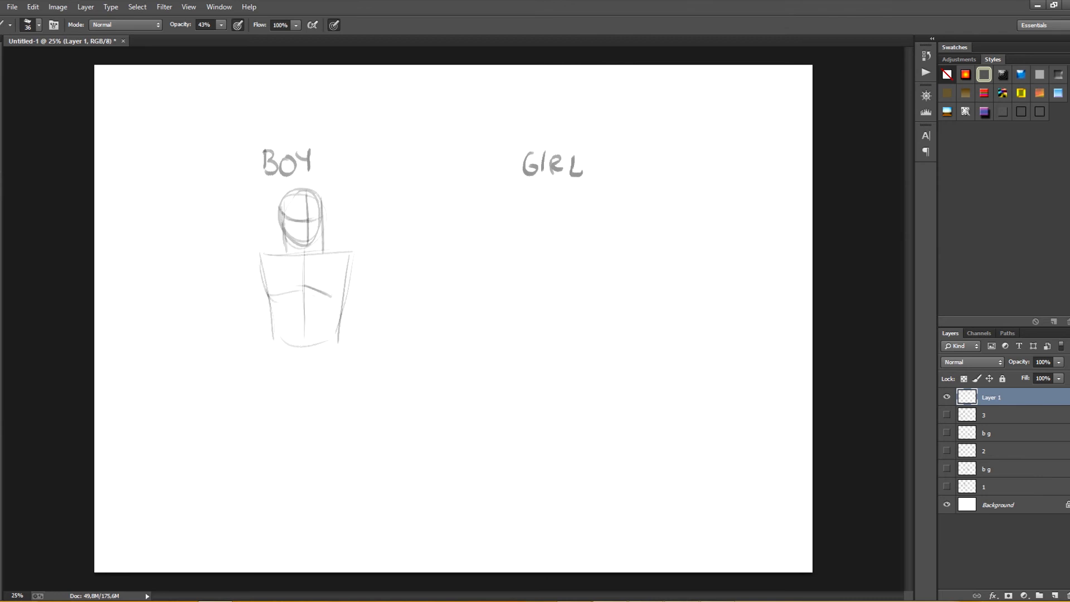
# Step: Sketch the boy's curved pectorals and rounded shoulders on both sides, and narrow his torso into a curved waist
pyautogui.moveTo(348, 260); pyautogui.dragTo(333, 296)
pyautogui.moveTo(259, 255)
pyautogui.mouseDown()
pyautogui.moveTo(279, 290)
pyautogui.moveTo(270, 310)
pyautogui.mouseUp()
pyautogui.moveTo(257, 255); pyautogui.dragTo(271, 306)
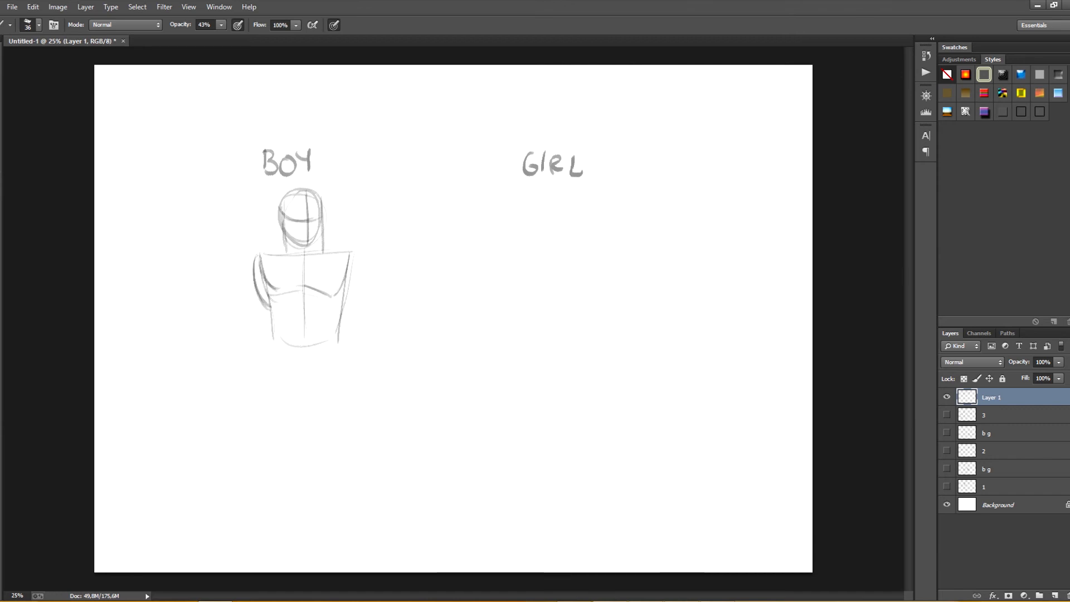
pyautogui.moveTo(357, 255); pyautogui.dragTo(348, 305)
pyautogui.moveTo(277, 304)
pyautogui.mouseDown()
pyautogui.moveTo(304, 355)
pyautogui.moveTo(328, 347)
pyautogui.mouseUp()
pyautogui.moveTo(340, 321); pyautogui.dragTo(338, 341)
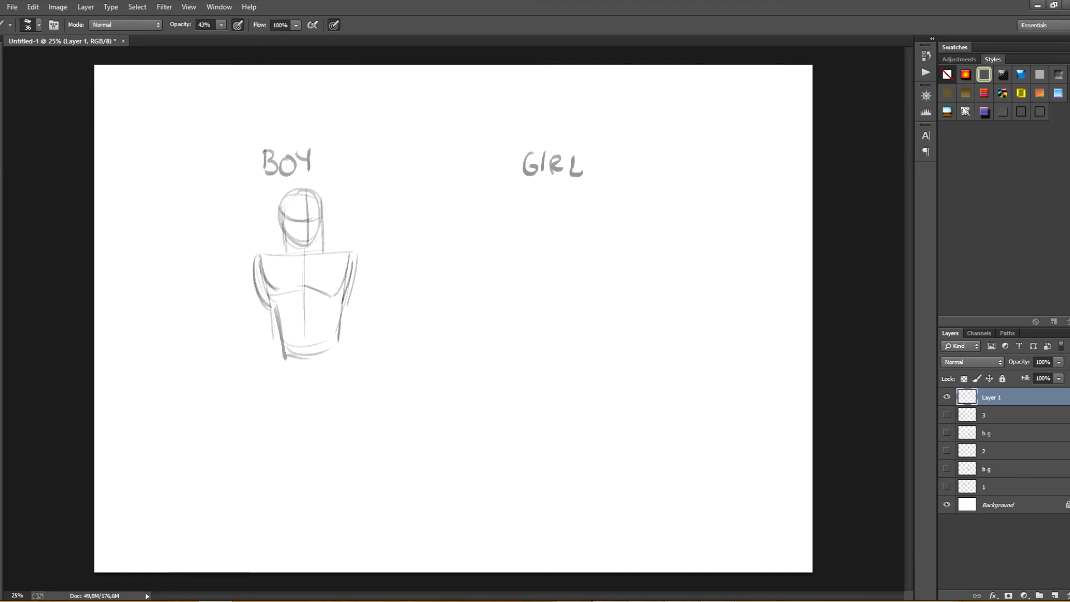
# Step: Draw the boy's long tapering legs with an outward-pointing foot and two hanging arms, and darken his pectoral line
pyautogui.moveTo(344, 337); pyautogui.dragTo(304, 548)
pyautogui.moveTo(286, 356)
pyautogui.mouseDown()
pyautogui.moveTo(293, 564)
pyautogui.moveTo(303, 552)
pyautogui.mouseUp()
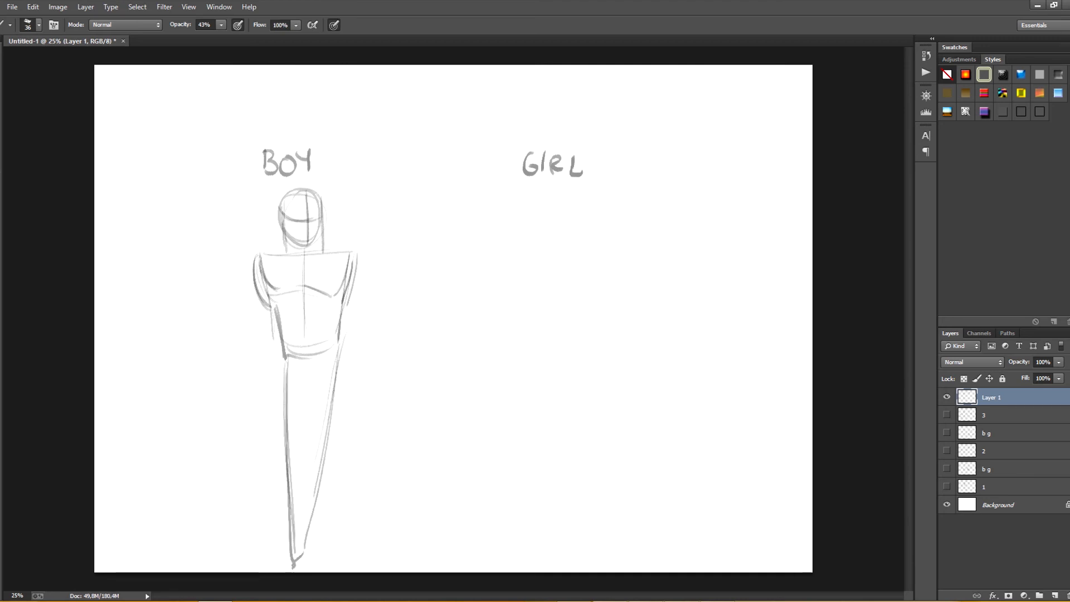
pyautogui.moveTo(359, 272); pyautogui.dragTo(351, 404)
pyautogui.moveTo(253, 279); pyautogui.dragTo(272, 409)
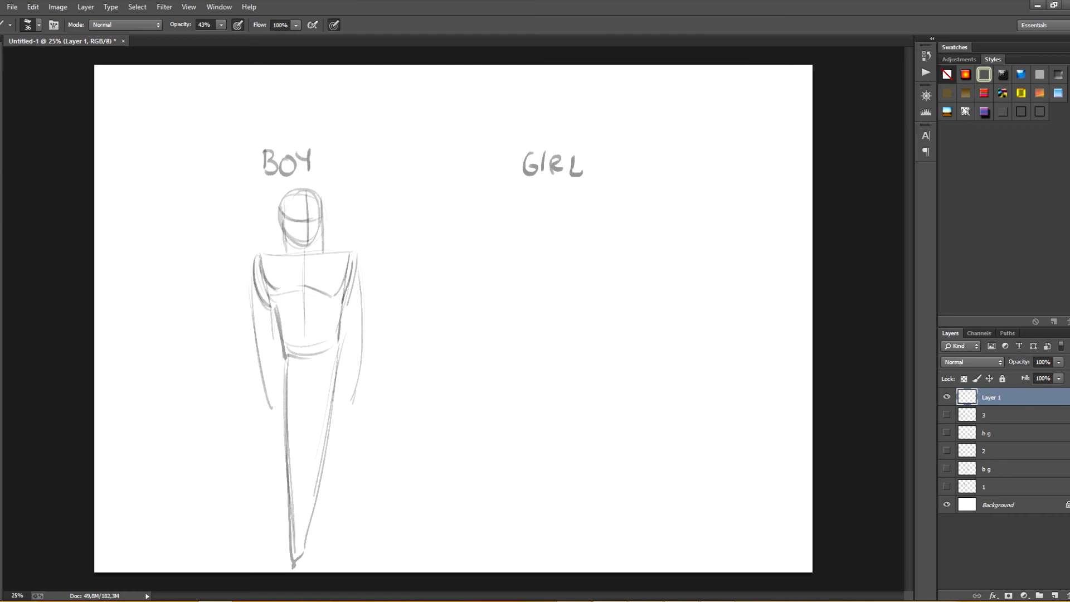
pyautogui.moveTo(335, 355); pyautogui.dragTo(347, 543)
pyautogui.moveTo(348, 544); pyautogui.dragTo(369, 555)
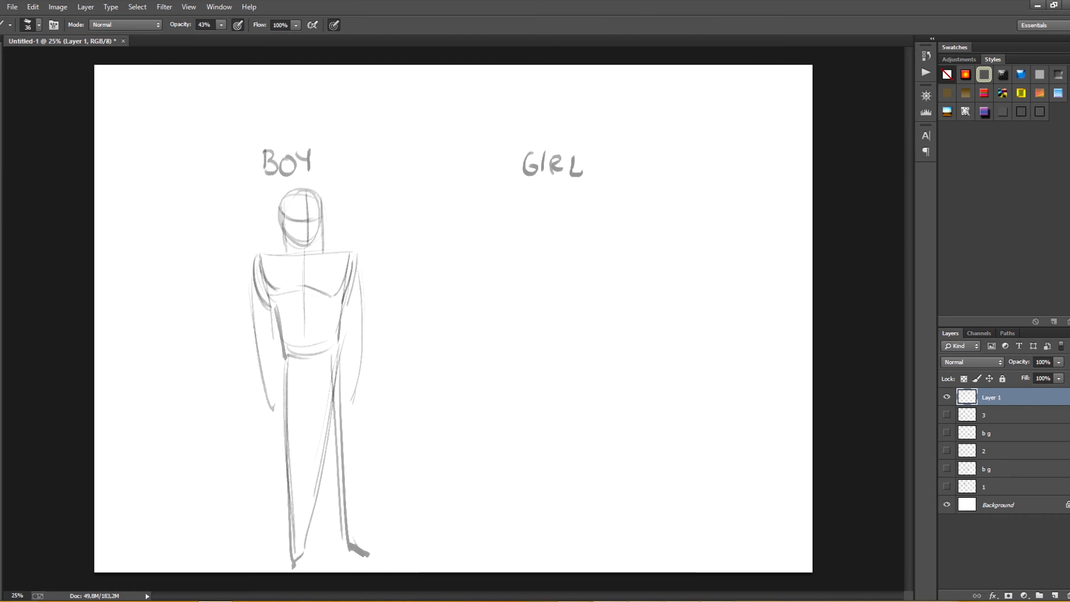
pyautogui.moveTo(268, 295); pyautogui.dragTo(308, 288)
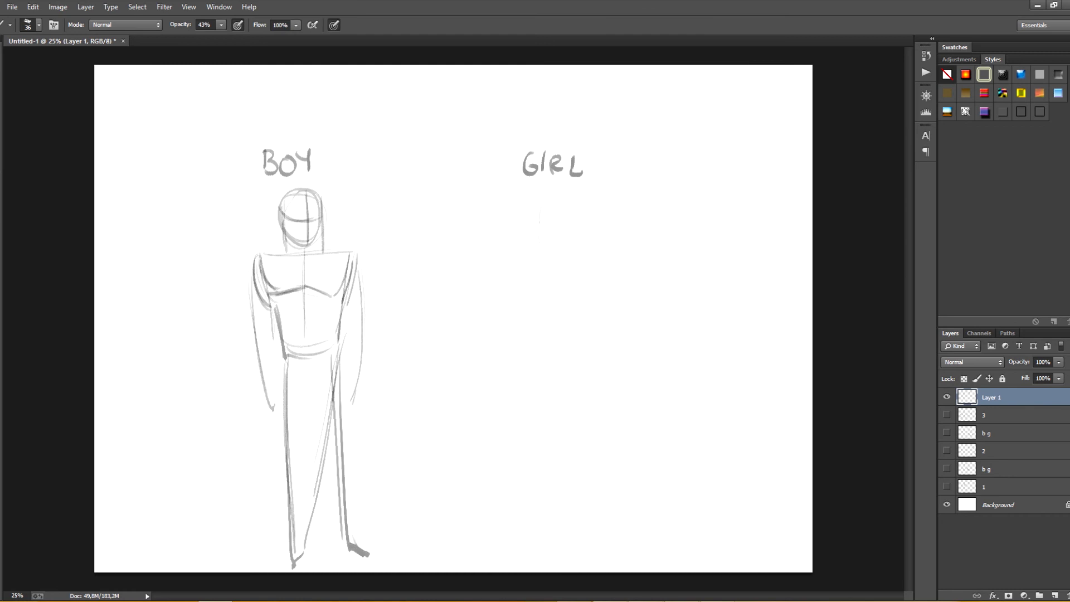
# Step: Sketch the girl's oval head, slanted shoulder line and torso tapering to a narrow waist under the GIRL heading
pyautogui.moveTo(540, 219)
pyautogui.mouseDown()
pyautogui.moveTo(553, 253)
pyautogui.moveTo(540, 221)
pyautogui.moveTo(569, 234)
pyautogui.mouseUp()
pyautogui.moveTo(520, 277); pyautogui.dragTo(595, 259)
pyautogui.moveTo(591, 282); pyautogui.dragTo(567, 341)
pyautogui.moveTo(526, 277)
pyautogui.mouseDown()
pyautogui.moveTo(529, 343)
pyautogui.moveTo(586, 388)
pyautogui.moveTo(566, 421)
pyautogui.mouseUp()
# Step: Draw the girl's wide hips and tapering thighs, extending the outer leg line as a dark diagonal down to the ankle
pyautogui.moveTo(510, 369); pyautogui.dragTo(522, 429)
pyautogui.moveTo(518, 365); pyautogui.dragTo(530, 462)
pyautogui.moveTo(553, 373); pyautogui.dragTo(537, 554)
pyautogui.moveTo(574, 394); pyautogui.dragTo(548, 513)
pyautogui.moveTo(531, 343)
pyautogui.mouseDown()
pyautogui.moveTo(515, 360)
pyautogui.moveTo(536, 479)
pyautogui.mouseUp()
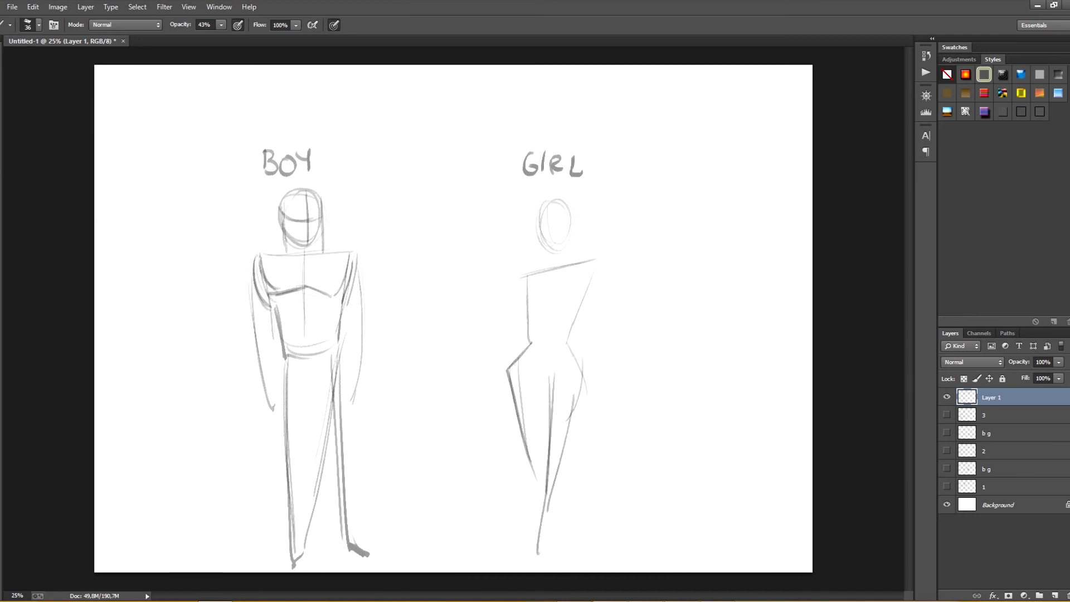
pyautogui.moveTo(508, 370); pyautogui.dragTo(552, 557)
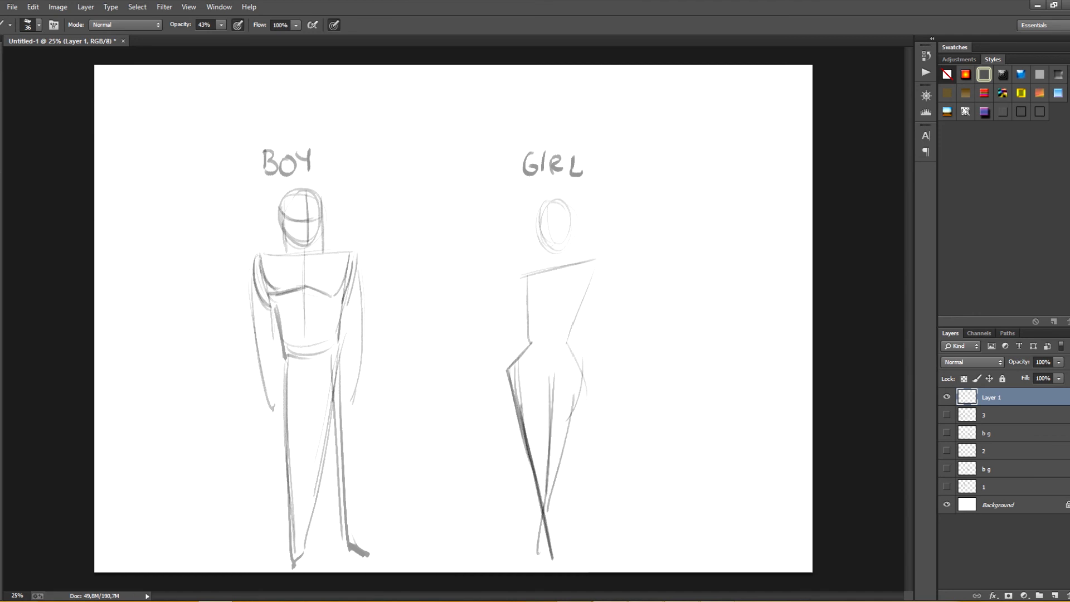
# Step: Add the girl's slanted hip line and second leg with a foot, and erase the old diagonal line between her legs
pyautogui.moveTo(530, 343)
pyautogui.mouseDown()
pyautogui.moveTo(583, 380)
pyautogui.moveTo(595, 546)
pyautogui.mouseUp()
pyautogui.moveTo(585, 429); pyautogui.dragTo(602, 571)
pyautogui.moveTo(602, 570); pyautogui.dragTo(618, 564)
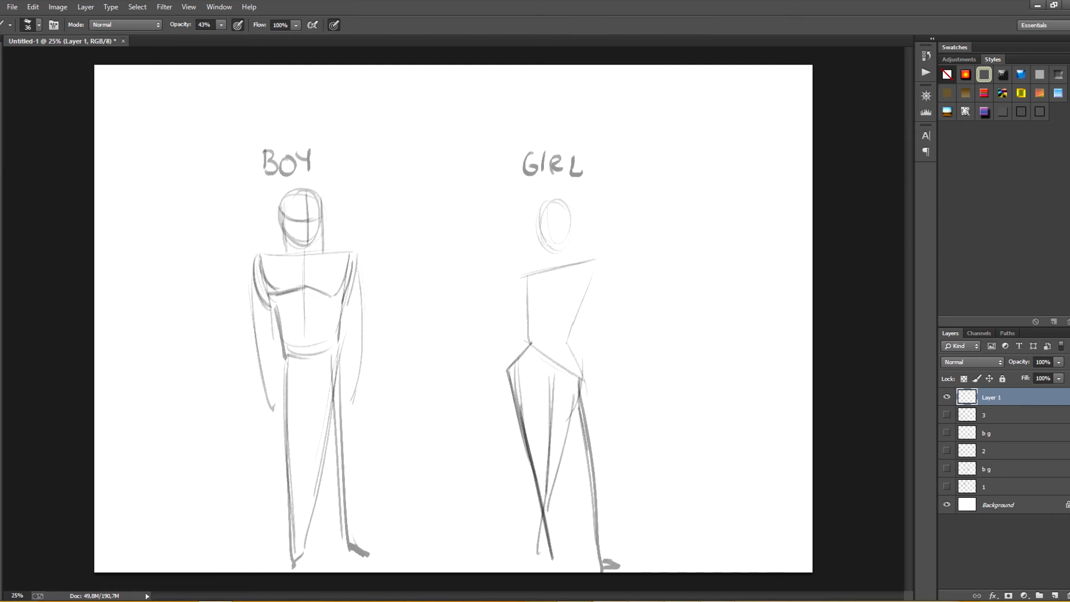
pyautogui.moveTo(579, 407); pyautogui.dragTo(599, 553)
pyautogui.press('e')
pyautogui.moveTo(553, 487); pyautogui.dragTo(579, 391)
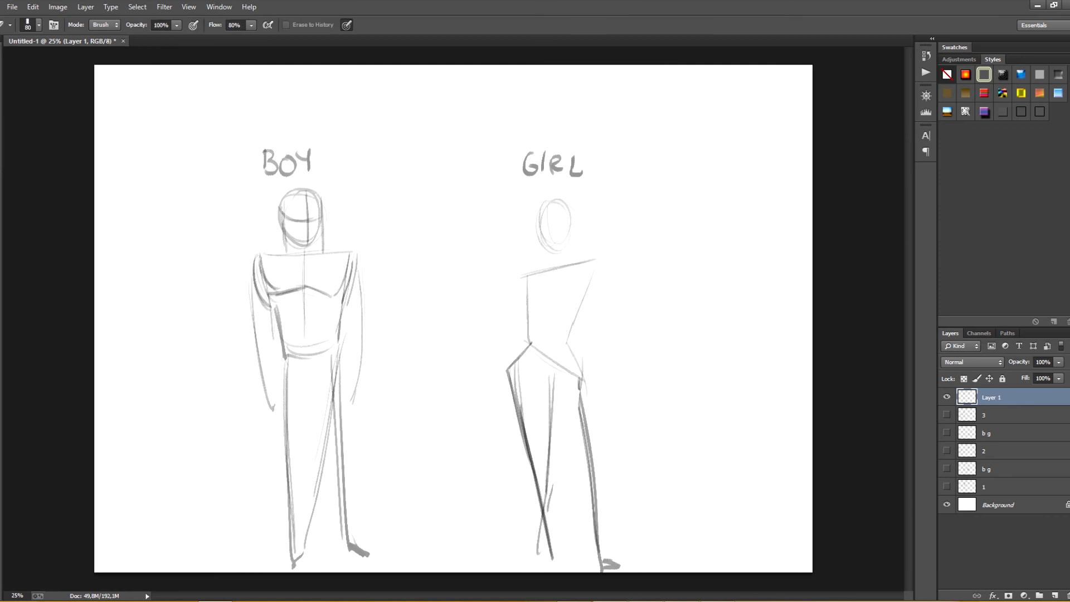
# Step: Draw curved breast outlines on both sides of the girl's chest and long arms hanging from her shoulders
pyautogui.press('b')
pyautogui.press('space')
pyautogui.moveTo(567, 268)
pyautogui.mouseDown()
pyautogui.moveTo(583, 242)
pyautogui.moveTo(537, 272)
pyautogui.moveTo(546, 284)
pyautogui.mouseUp()
pyautogui.moveTo(591, 251); pyautogui.dragTo(593, 286)
pyautogui.moveTo(614, 234); pyautogui.dragTo(609, 381)
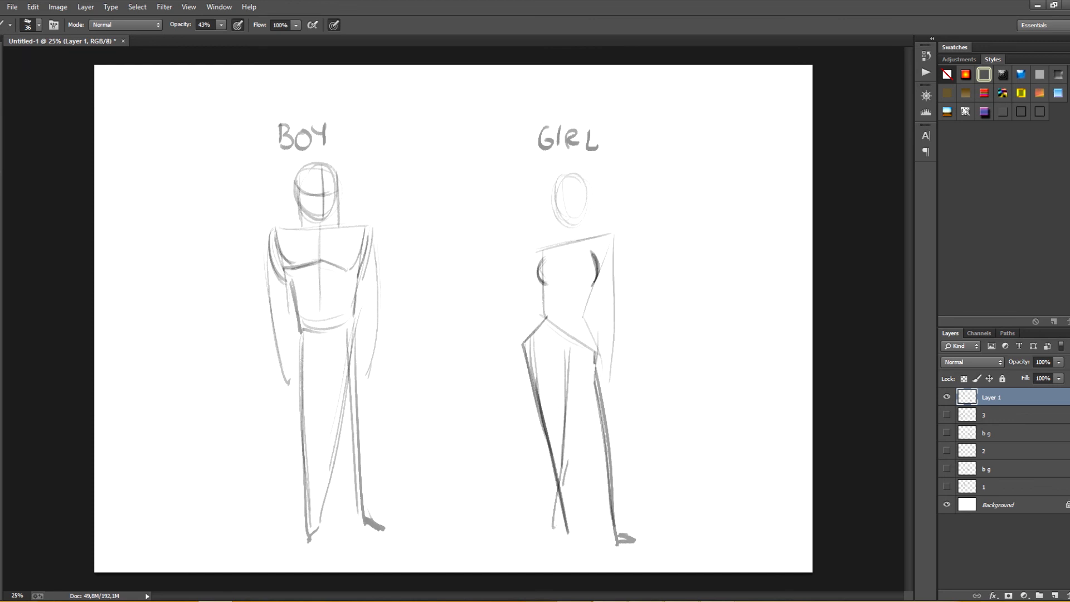
pyautogui.moveTo(533, 250); pyautogui.dragTo(530, 342)
# Step: Rework the boy's pose with dark slanted shoulder and waist lines, straighter legs and a second outward-pointing foot
pyautogui.moveTo(298, 336)
pyautogui.mouseDown()
pyautogui.moveTo(350, 313)
pyautogui.moveTo(354, 440)
pyautogui.mouseUp()
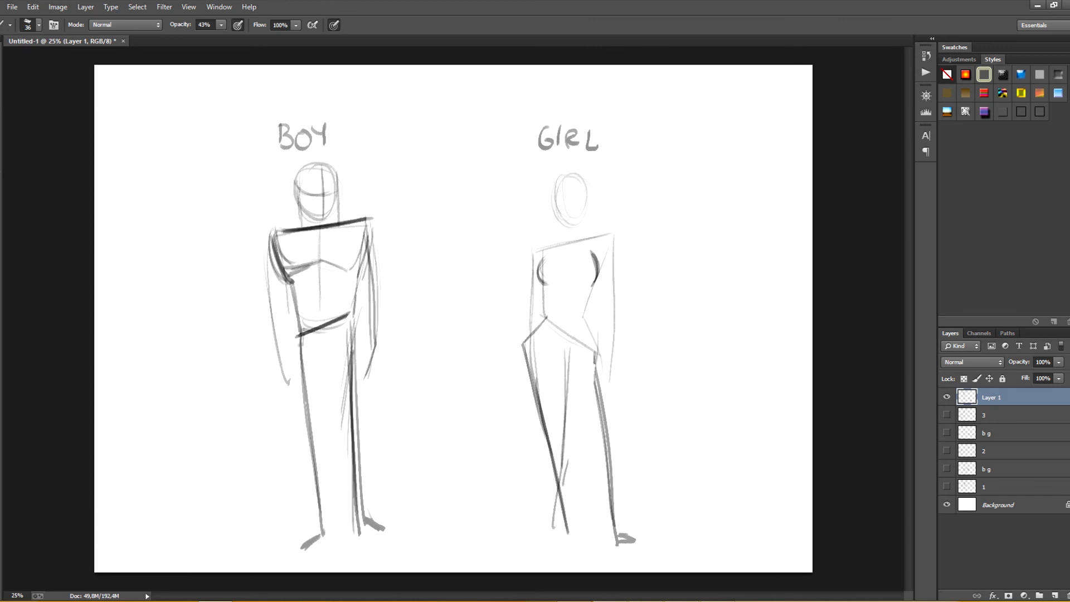
# Step: Hide the boy and girl sketch and review the sketches on layers 1, 2 and 3 one at a time
pyautogui.click(947, 396)
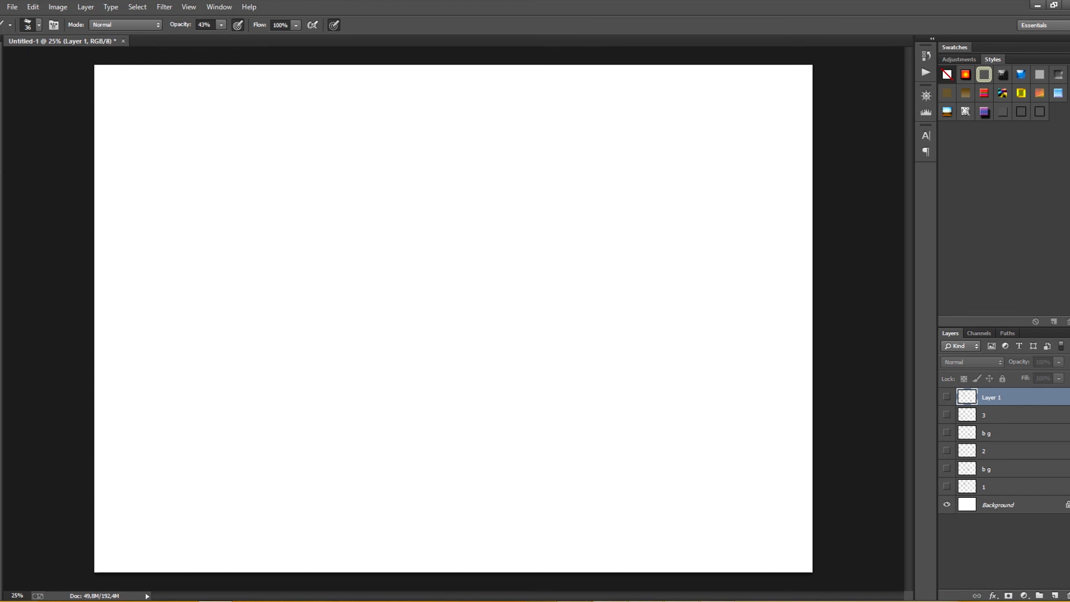
pyautogui.click(947, 486)
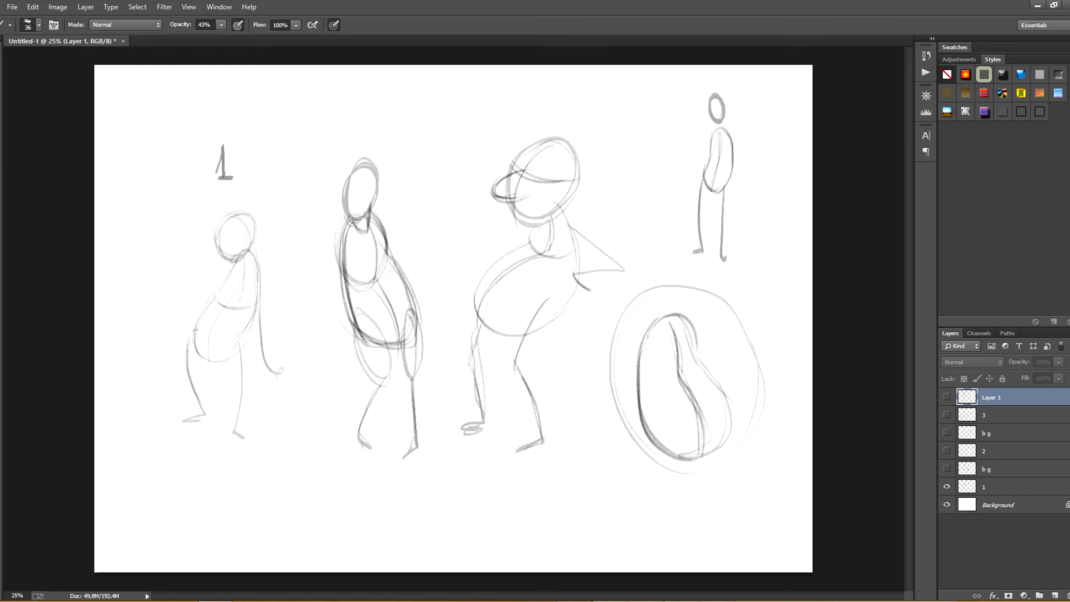
pyautogui.click(947, 487)
pyautogui.click(947, 450)
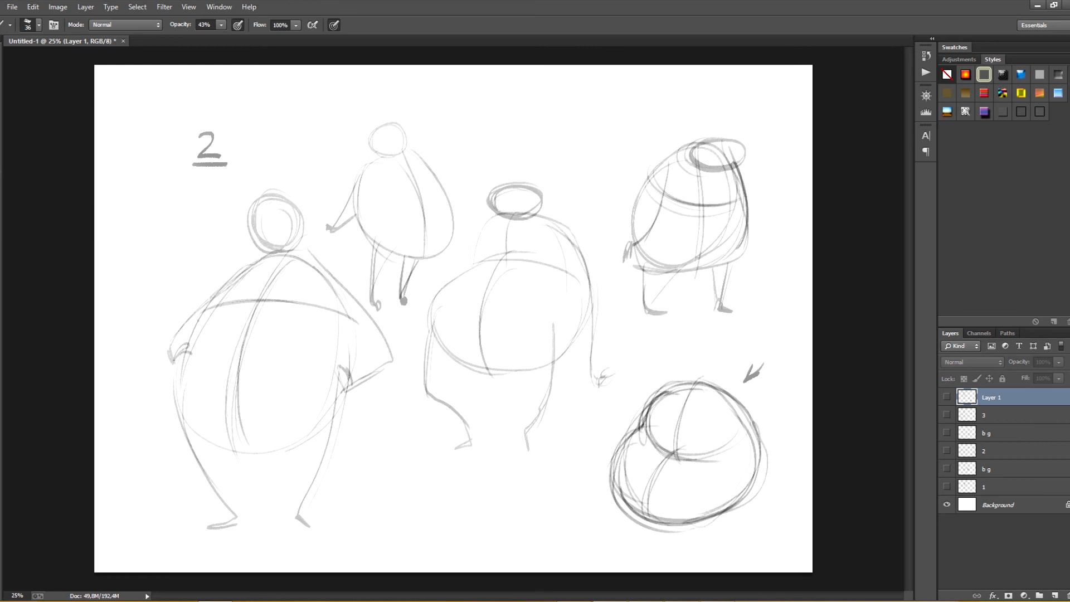
pyautogui.click(947, 450)
pyautogui.click(947, 415)
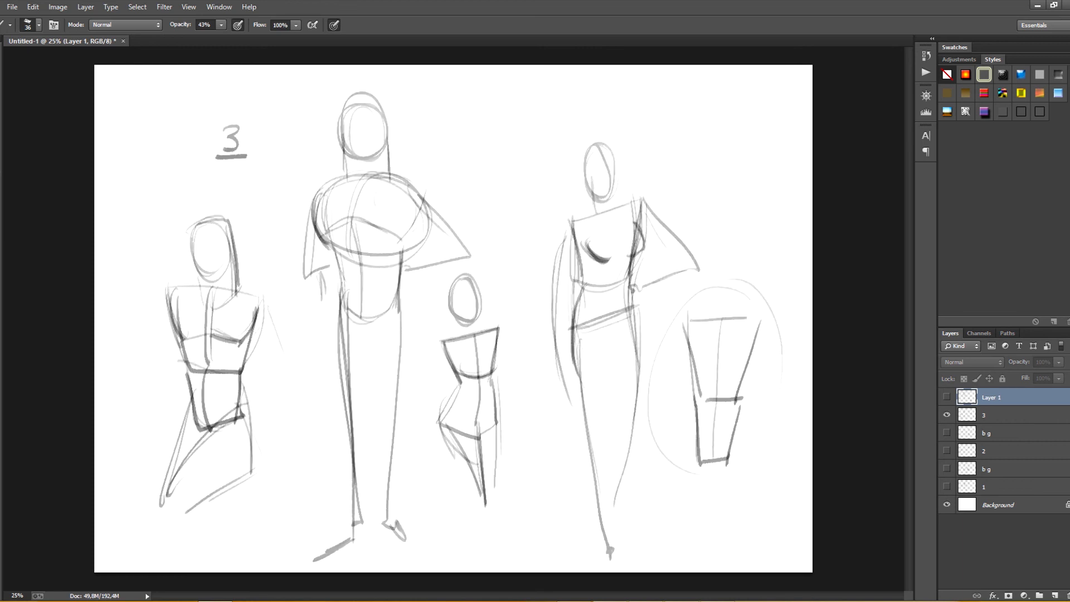